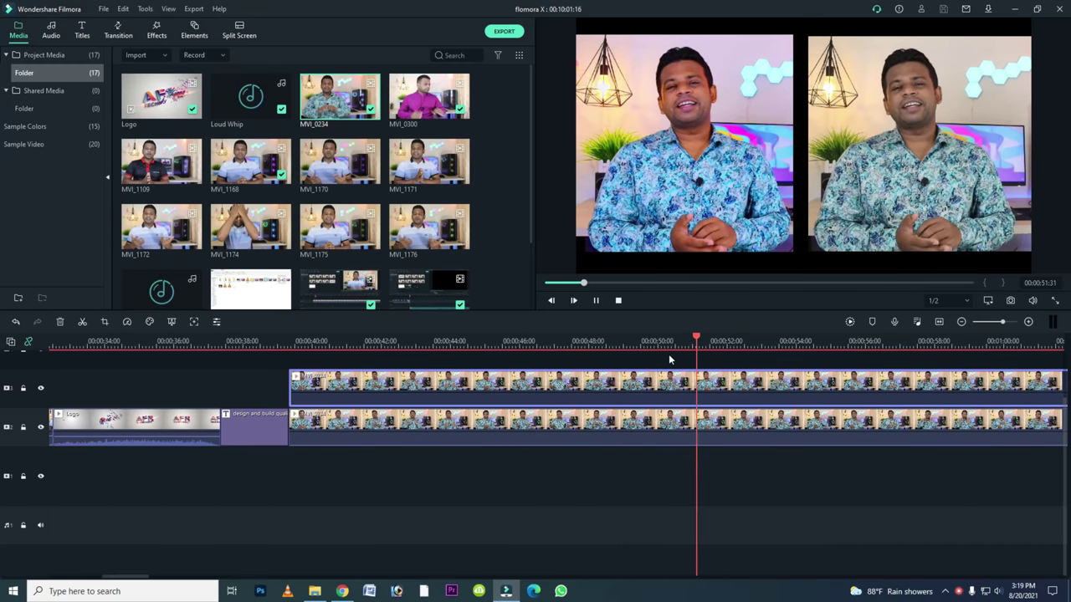
Delete the two stacked MVI_0234 clips and place a fresh MVI_0234 clip right after the title clip on the timeline.
{"action": "left_click", "coordinate": [595, 300]}
{"action": "left_click", "coordinate": [609, 422]}
{"action": "key", "text": "Delete"}
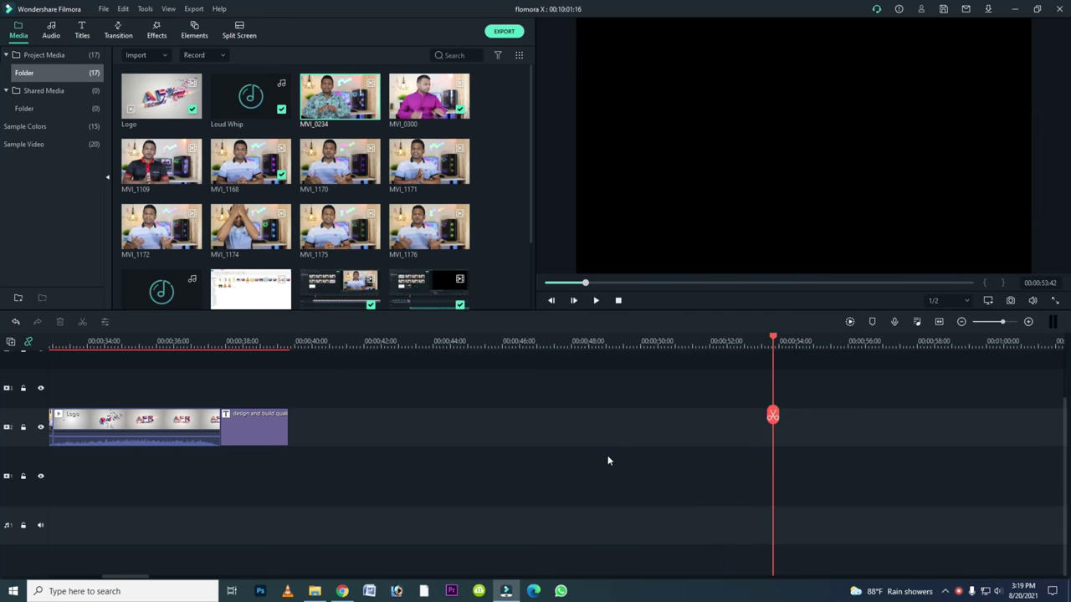
{"action": "left_click", "coordinate": [302, 422]}
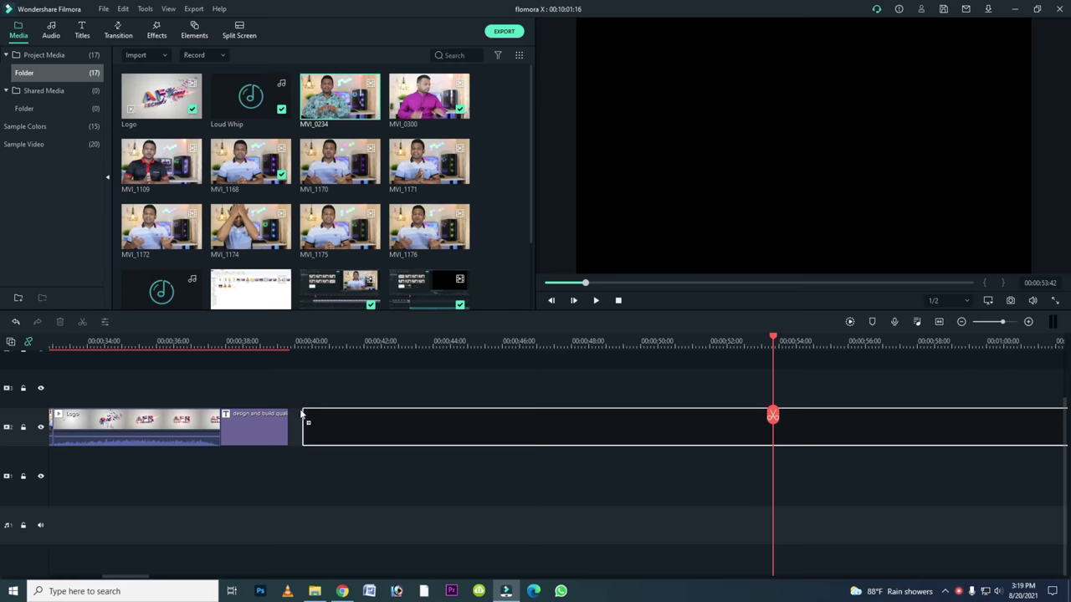
{"action": "key", "text": "Delete"}
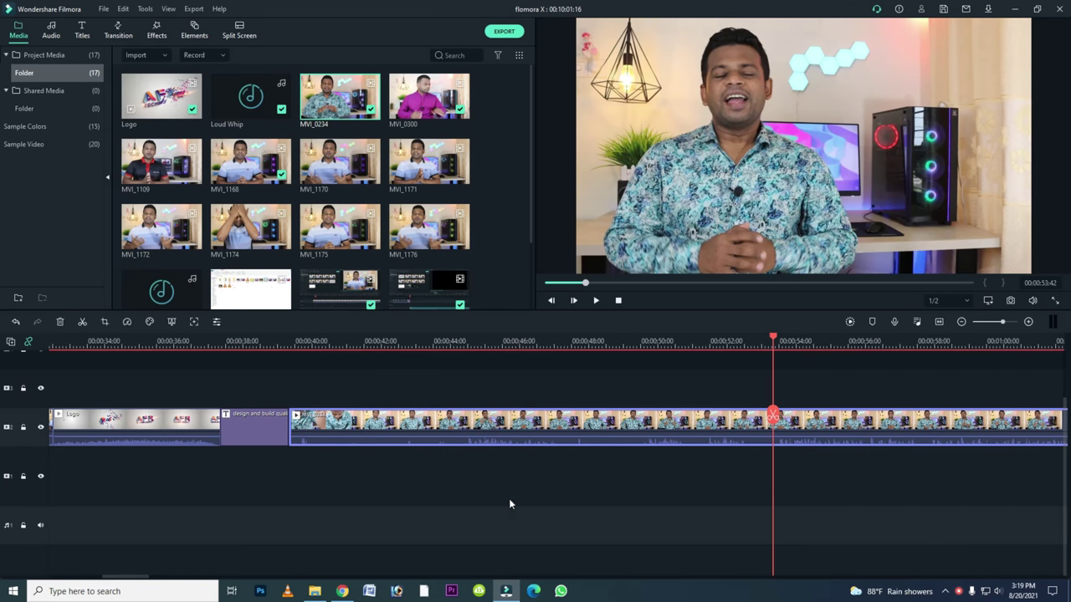
Open advanced color correction for the MVI_0234 clip and show its manual adjustment settings.
{"action": "left_click_drag", "start_coordinate": [142, 577], "coordinate": [161, 578]}
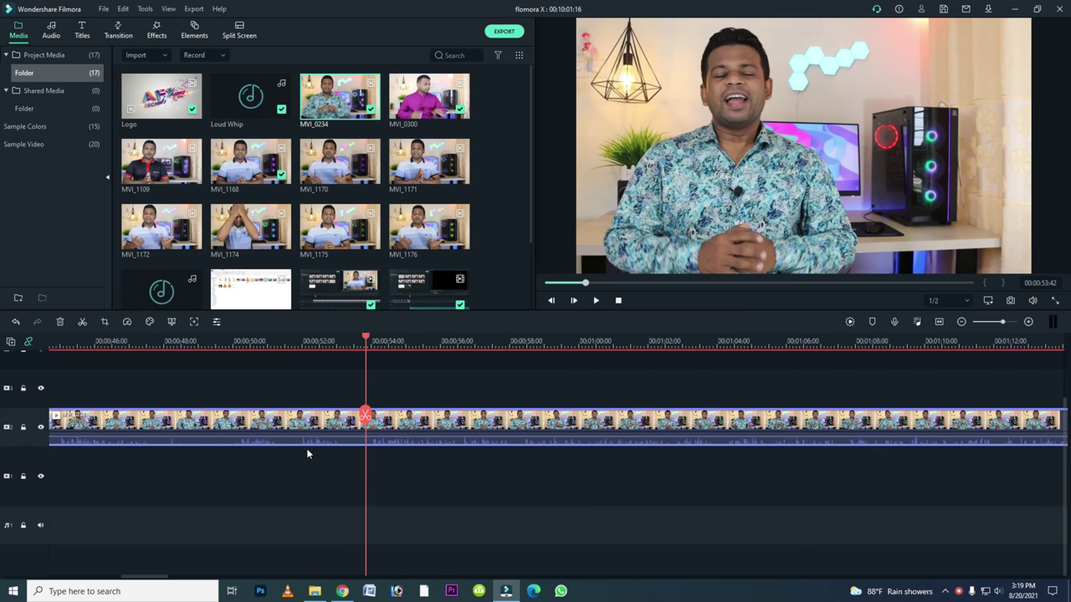
{"action": "right_click", "coordinate": [389, 424]}
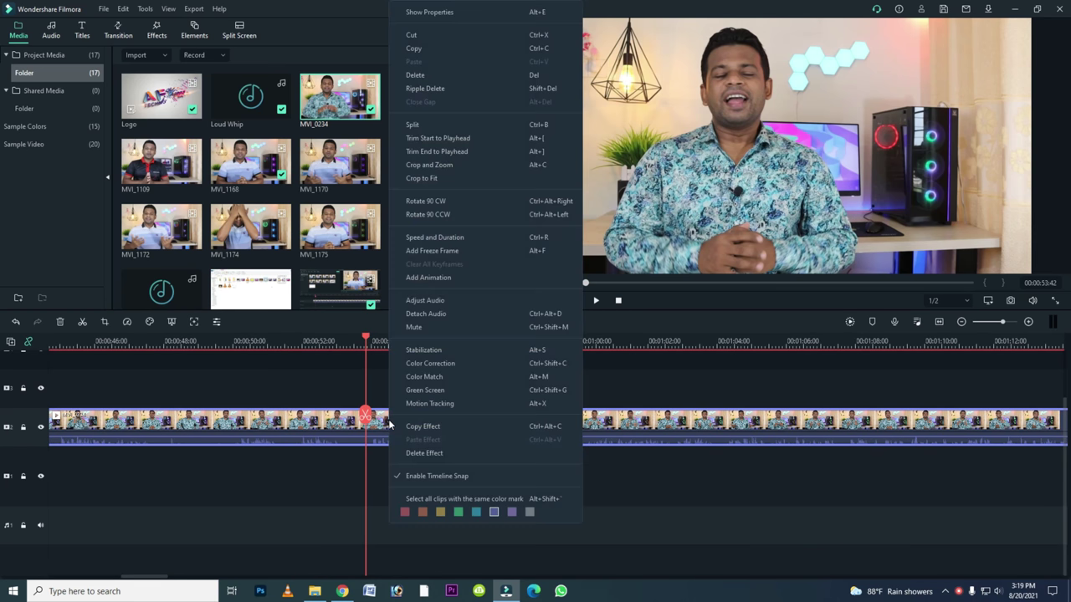
{"action": "left_click", "coordinate": [426, 365]}
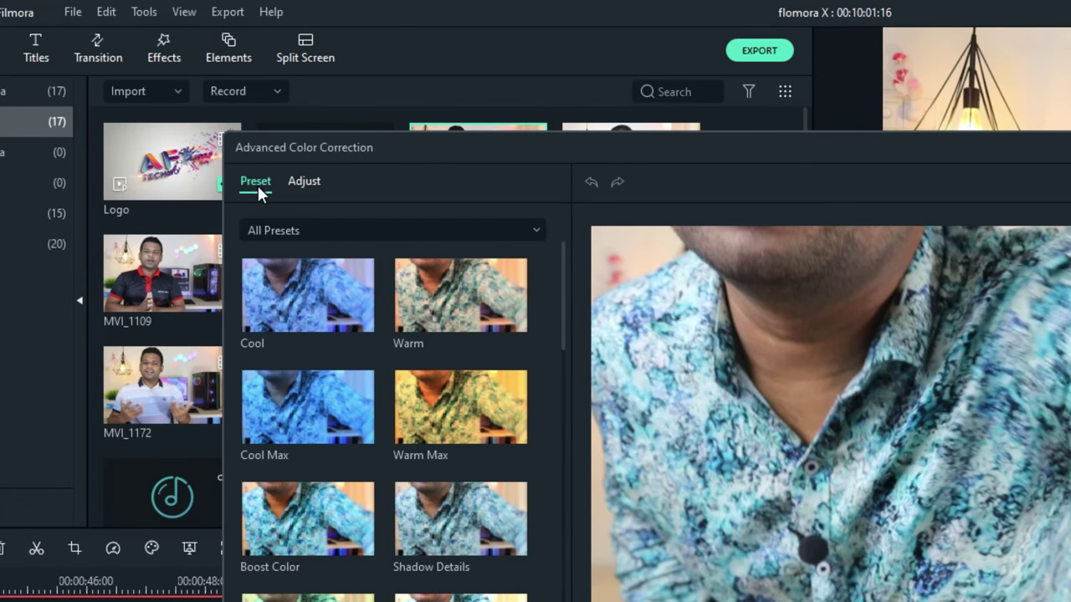
{"action": "left_click", "coordinate": [301, 182]}
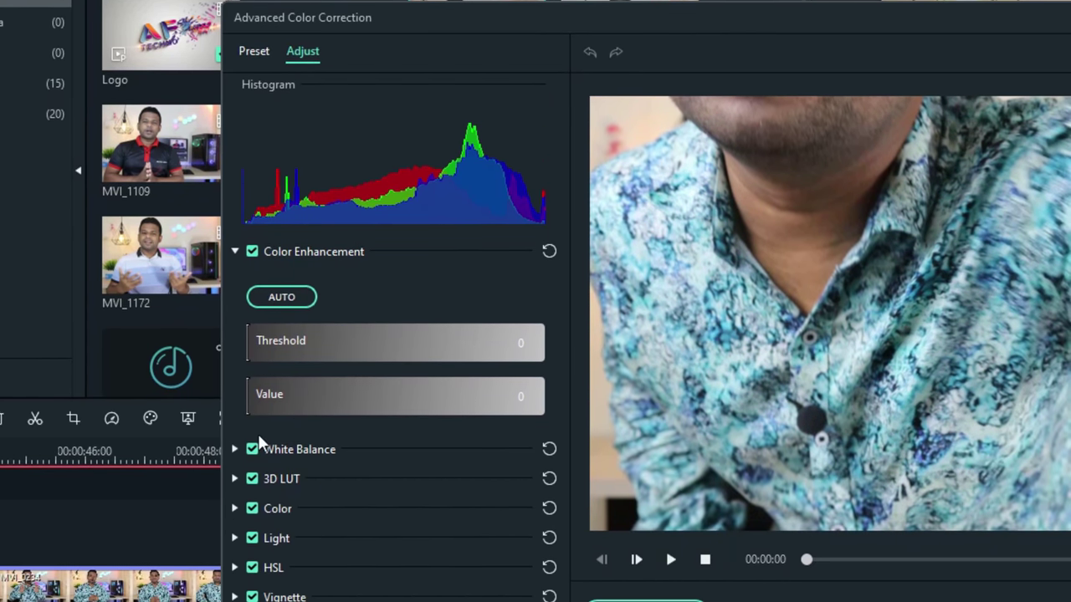
Set the clip's white balance to a temperature of -14.10 and a tint of 8.43.
{"action": "left_click", "coordinate": [236, 449]}
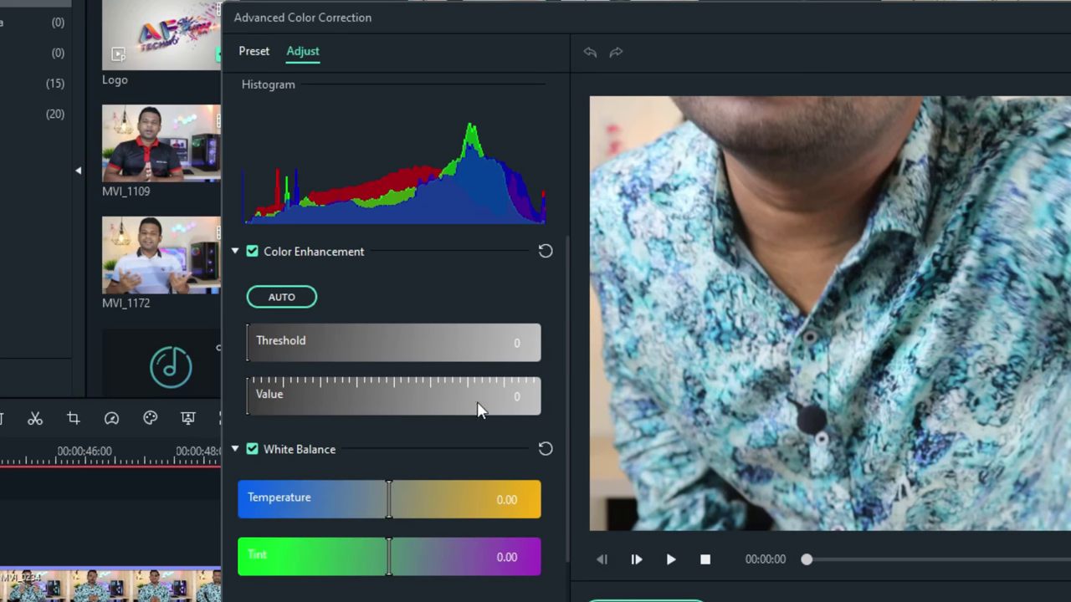
{"action": "scroll", "coordinate": [530, 374], "scroll_direction": "down", "scroll_amount": 1}
{"action": "scroll", "coordinate": [531, 374], "scroll_direction": "down", "scroll_amount": 1}
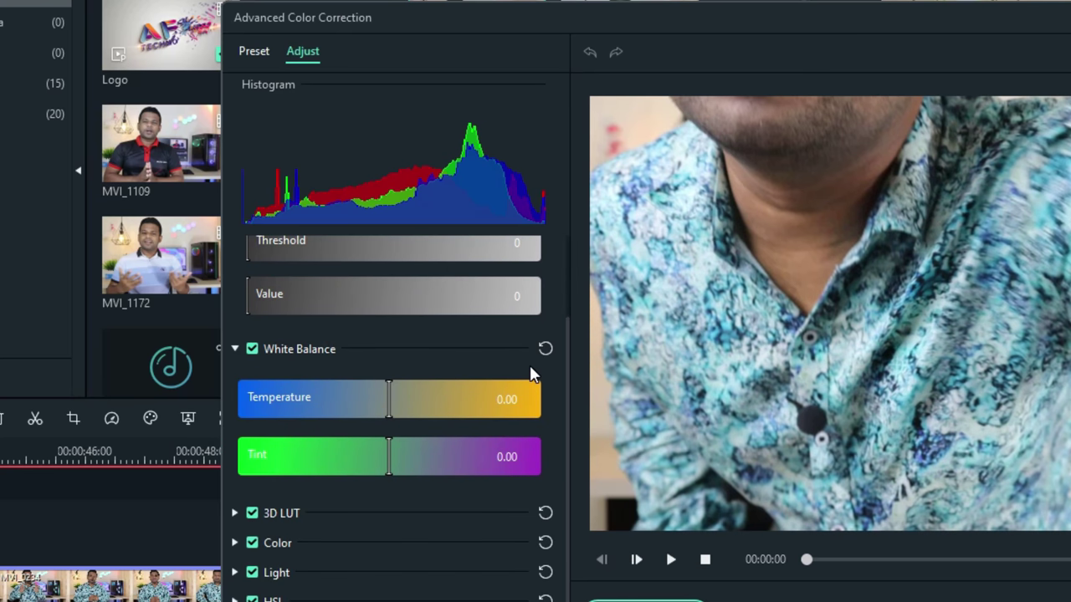
{"action": "left_click", "coordinate": [309, 409]}
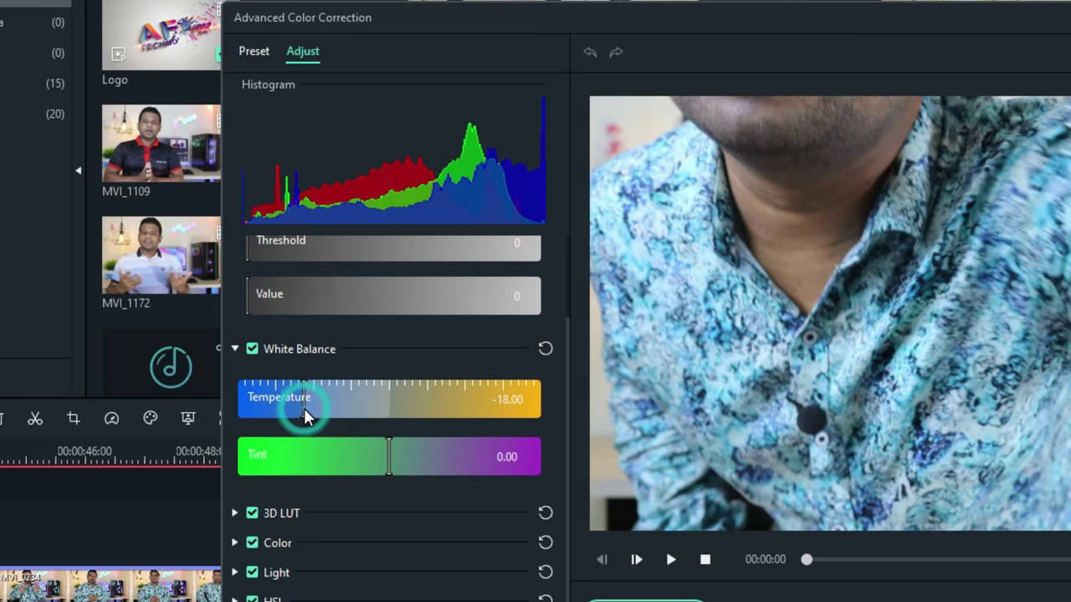
{"action": "left_click_drag", "start_coordinate": [312, 409], "coordinate": [310, 409]}
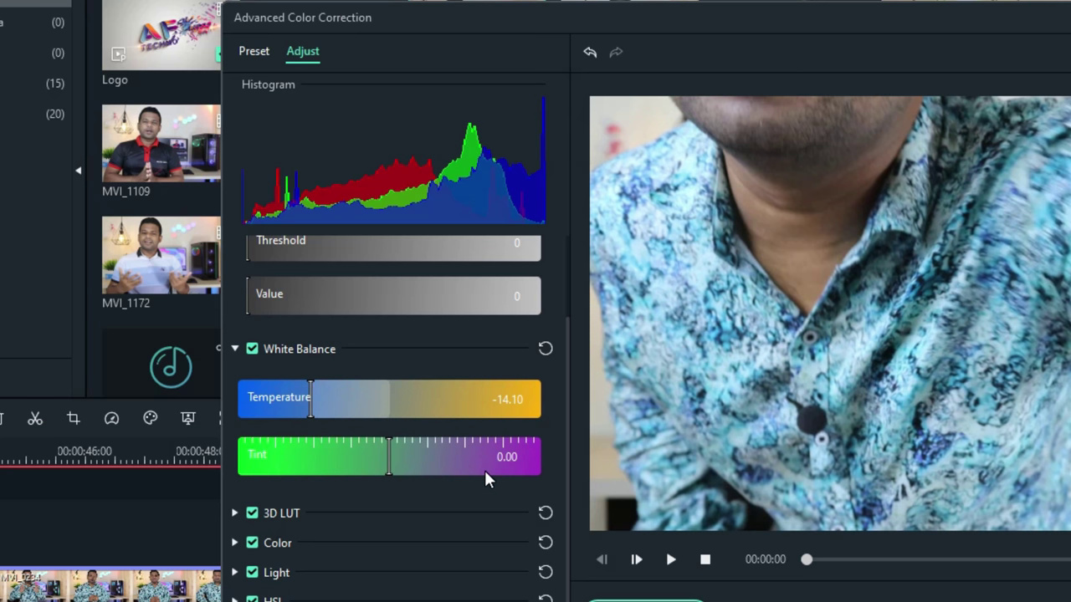
{"action": "left_click_drag", "start_coordinate": [445, 469], "coordinate": [456, 470]}
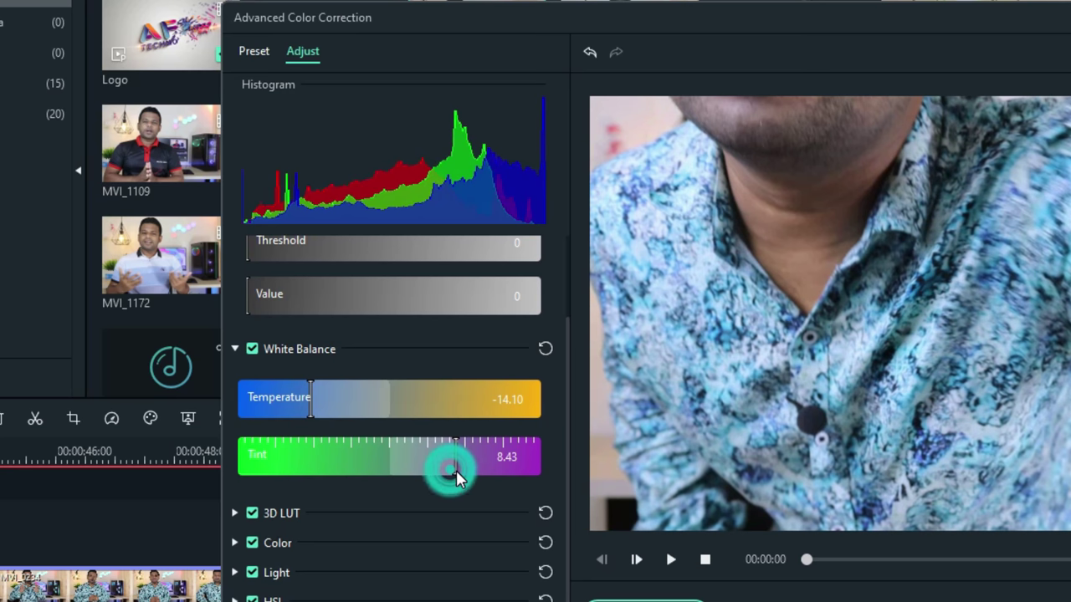
Expand the 3D LUT and Color settings and set the contrast to 24.
{"action": "left_click", "coordinate": [233, 512]}
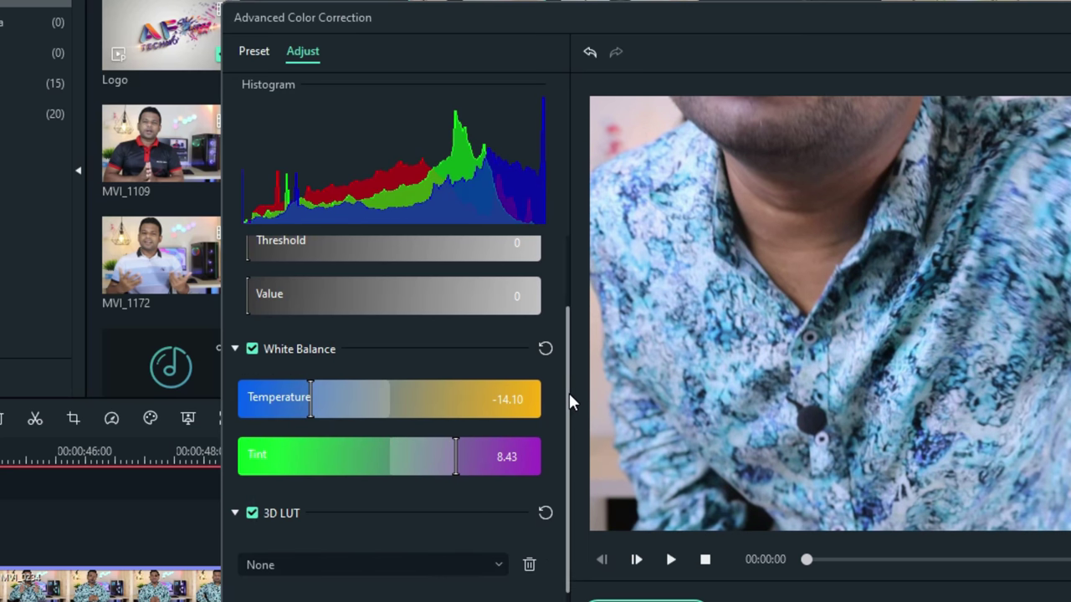
{"action": "left_click_drag", "start_coordinate": [569, 394], "coordinate": [567, 443]}
{"action": "left_click", "coordinate": [234, 543]}
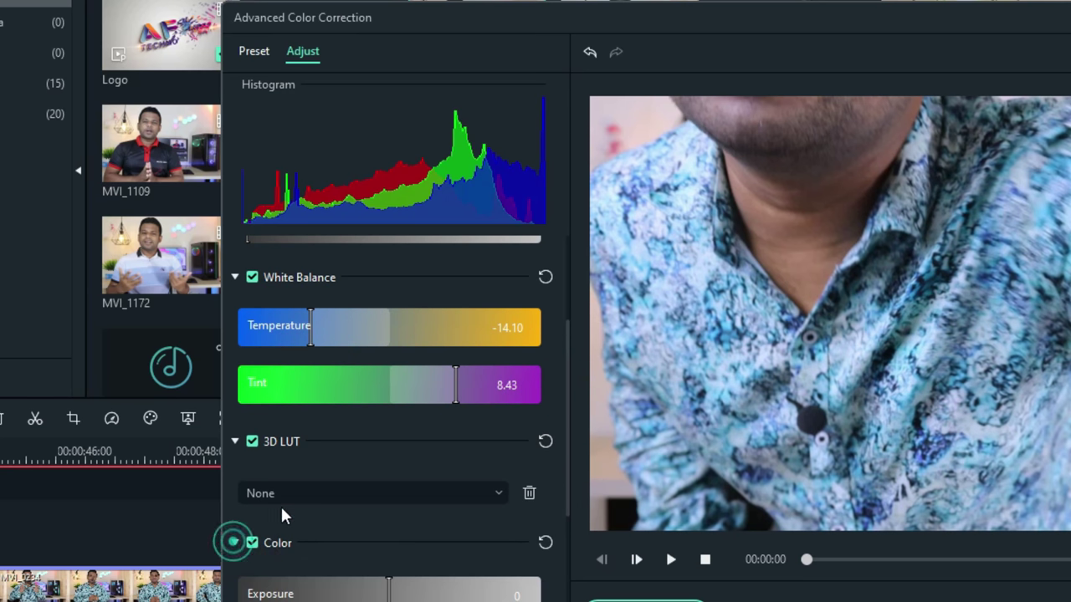
{"action": "left_click_drag", "start_coordinate": [568, 374], "coordinate": [576, 423]}
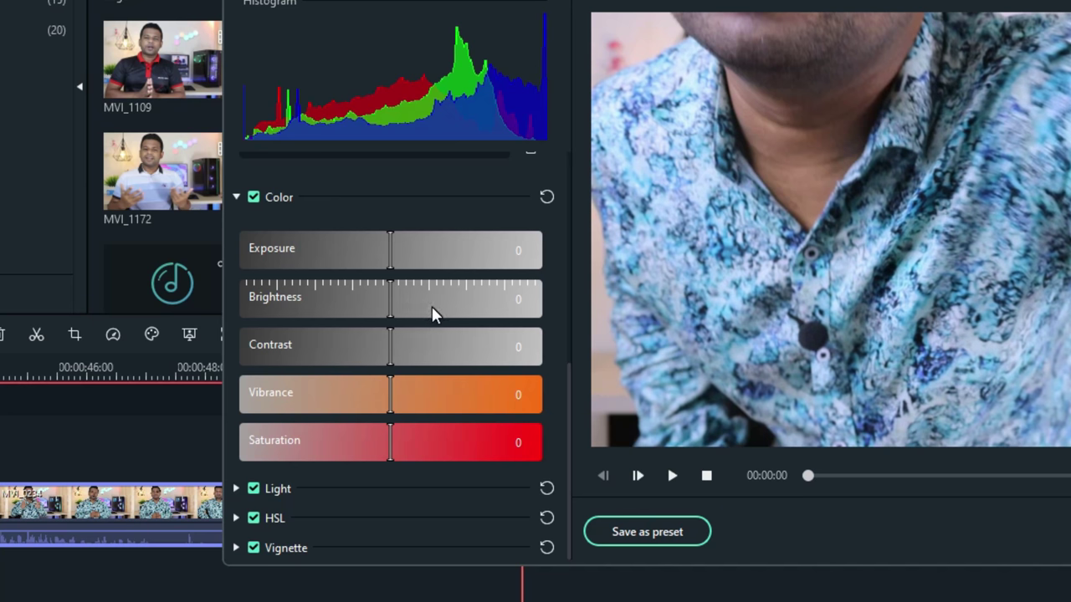
{"action": "left_click", "coordinate": [418, 363]}
{"action": "left_click", "coordinate": [426, 361]}
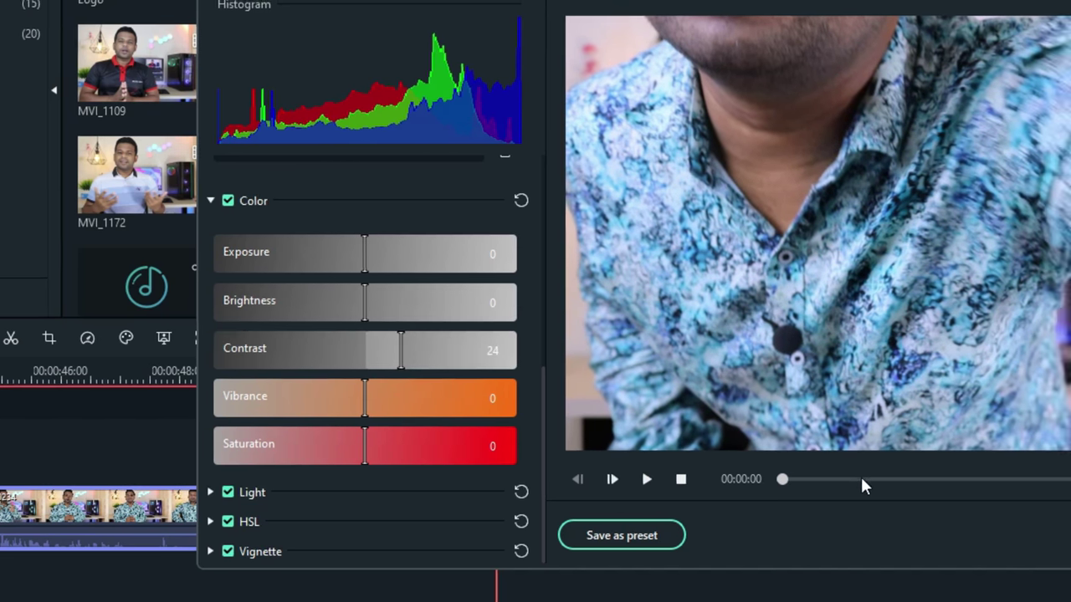
Move the correction preview to 00:00:08 and set the vibrance to 100 and the saturation to 18.
{"action": "left_click", "coordinate": [888, 475]}
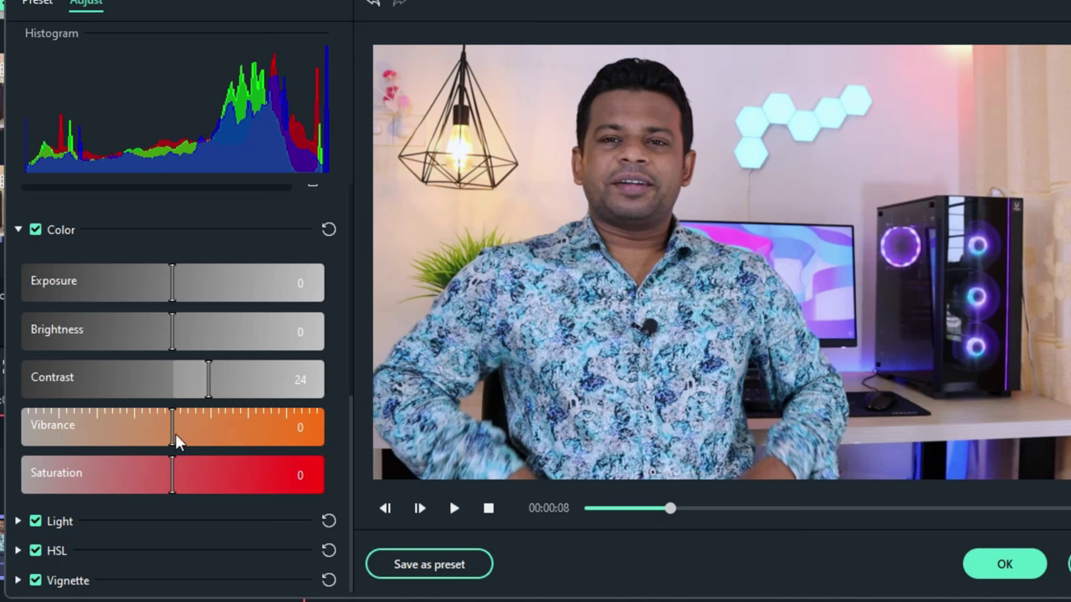
{"action": "left_click_drag", "start_coordinate": [175, 434], "coordinate": [411, 450]}
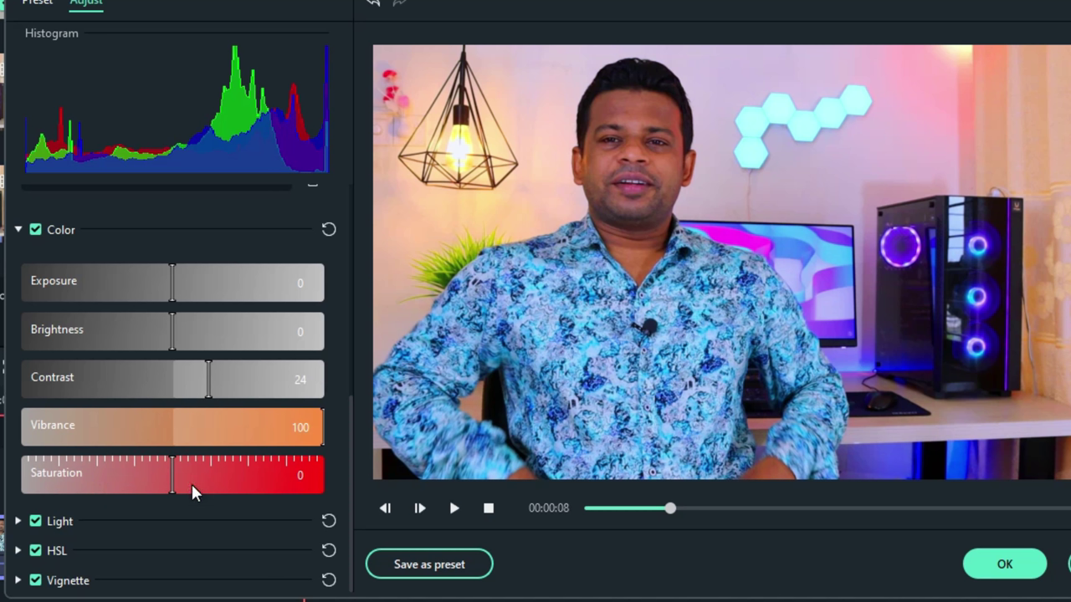
{"action": "left_click_drag", "start_coordinate": [191, 482], "coordinate": [200, 483]}
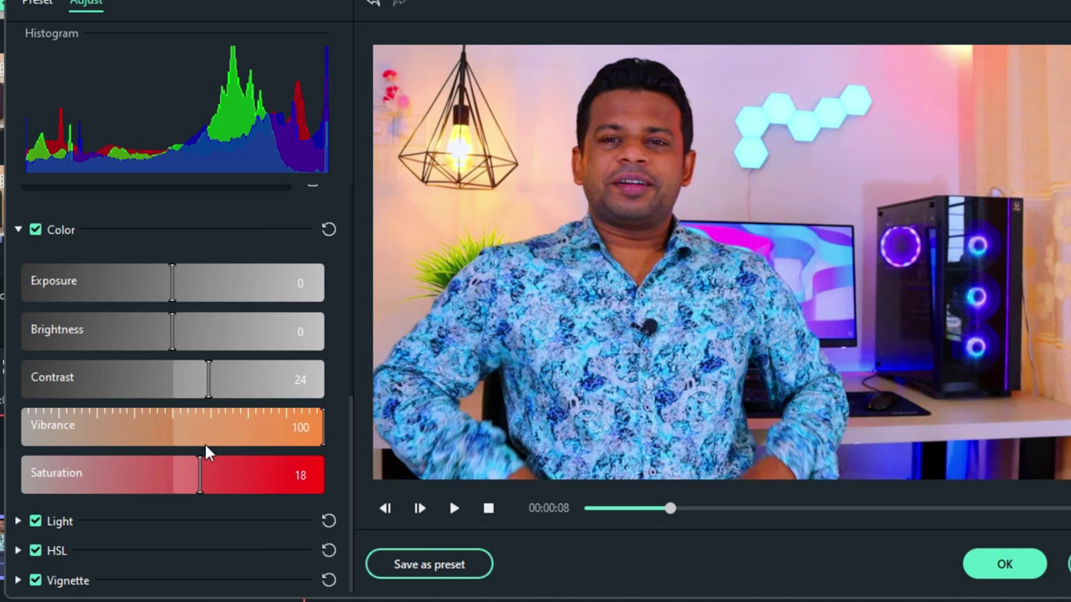
Adjust the clip's Light settings to highlights 21, shadows 7, whites 8 and blacks 6.
{"action": "left_click", "coordinate": [18, 521]}
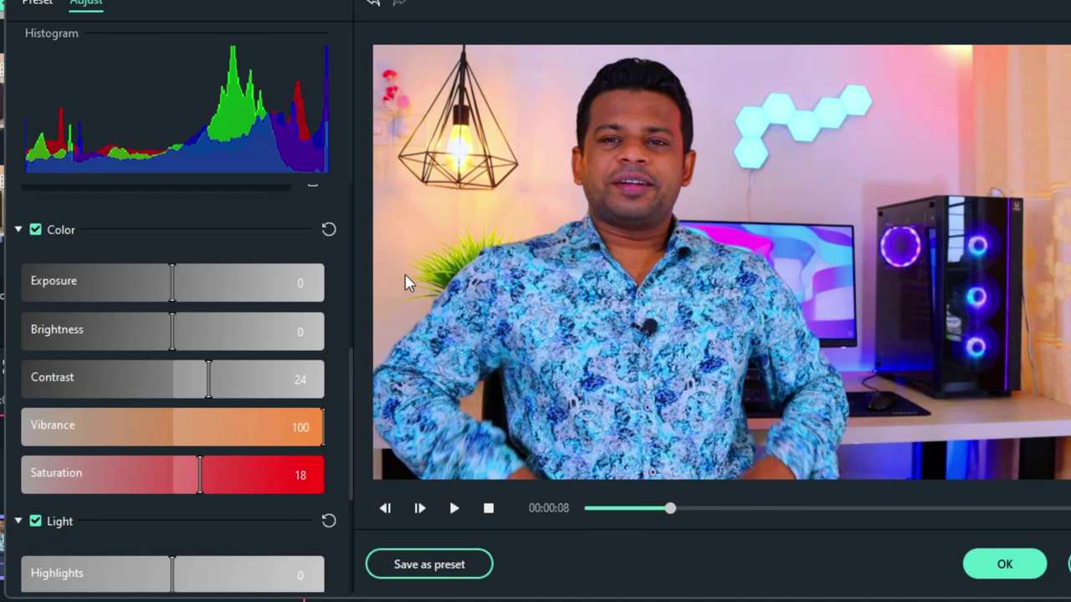
{"action": "left_click_drag", "start_coordinate": [352, 388], "coordinate": [357, 489]}
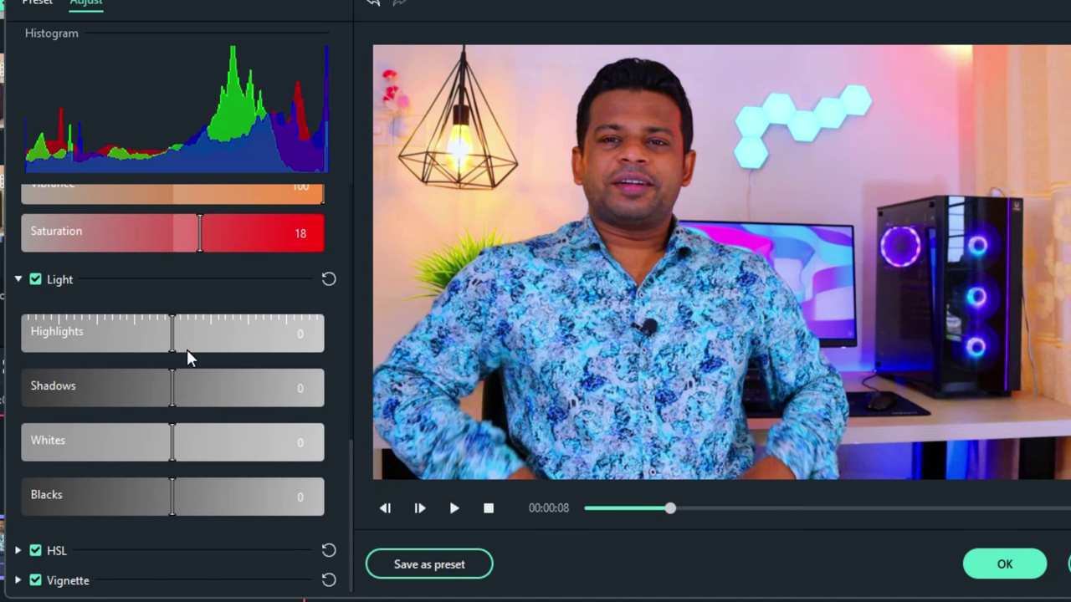
{"action": "left_click_drag", "start_coordinate": [188, 351], "coordinate": [206, 351]}
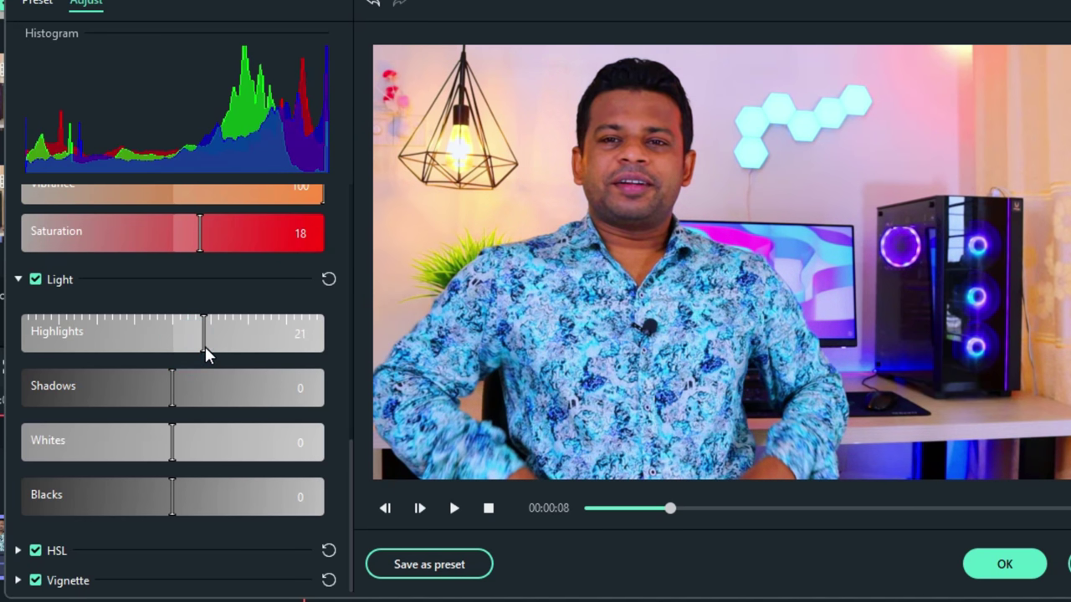
{"action": "left_click_drag", "start_coordinate": [192, 409], "coordinate": [184, 402]}
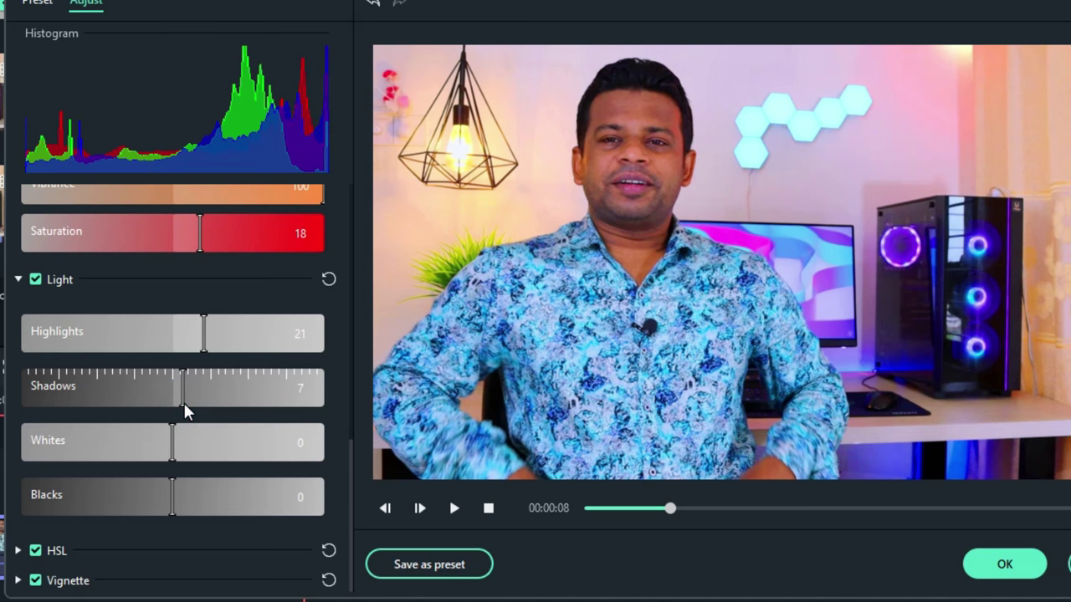
{"action": "left_click", "coordinate": [189, 458]}
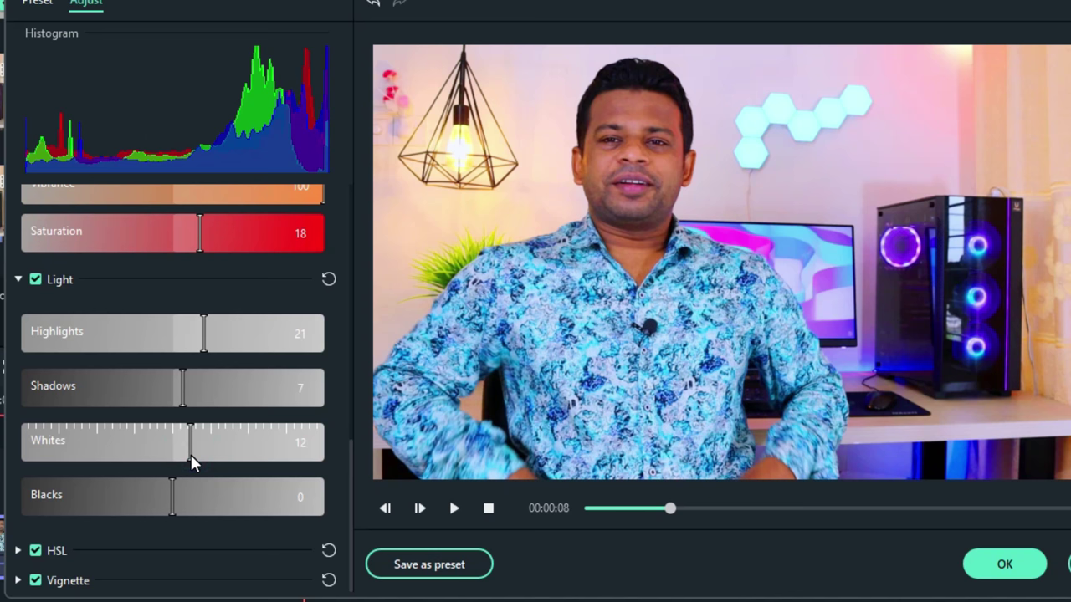
{"action": "left_click_drag", "start_coordinate": [191, 455], "coordinate": [186, 454]}
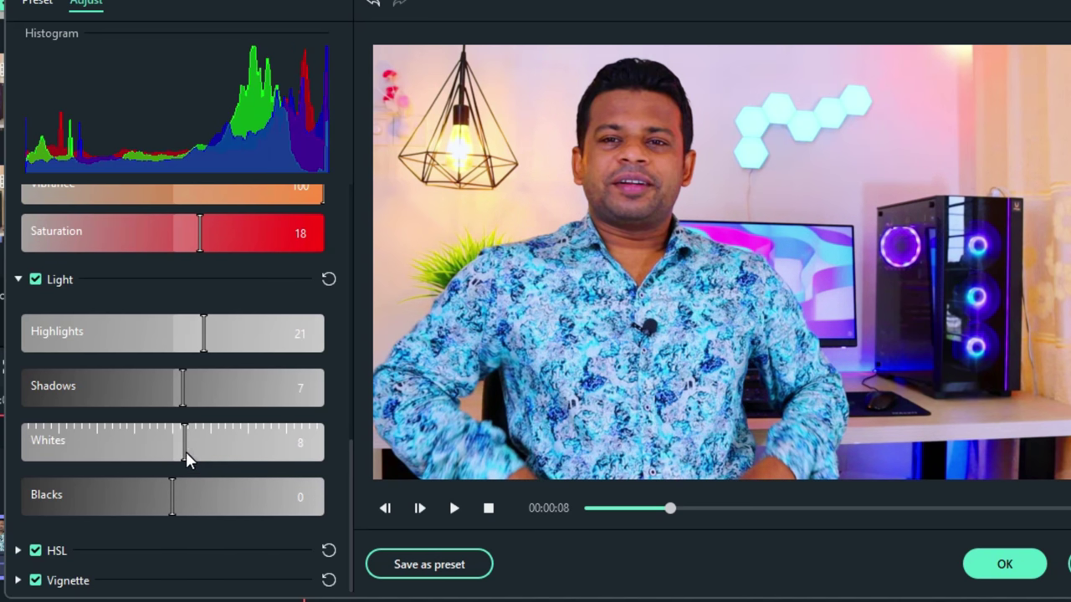
{"action": "left_click", "coordinate": [183, 504]}
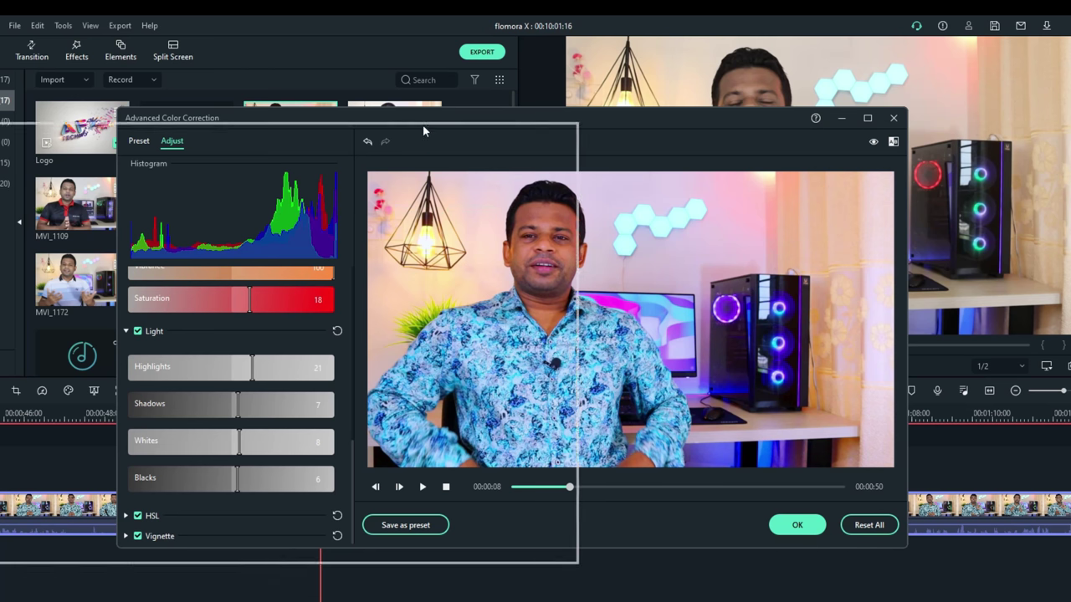
Save the color settings as a custom preset named "Tuturial" and apply the correction to the clip.
{"action": "left_click_drag", "start_coordinate": [423, 125], "coordinate": [418, 107]}
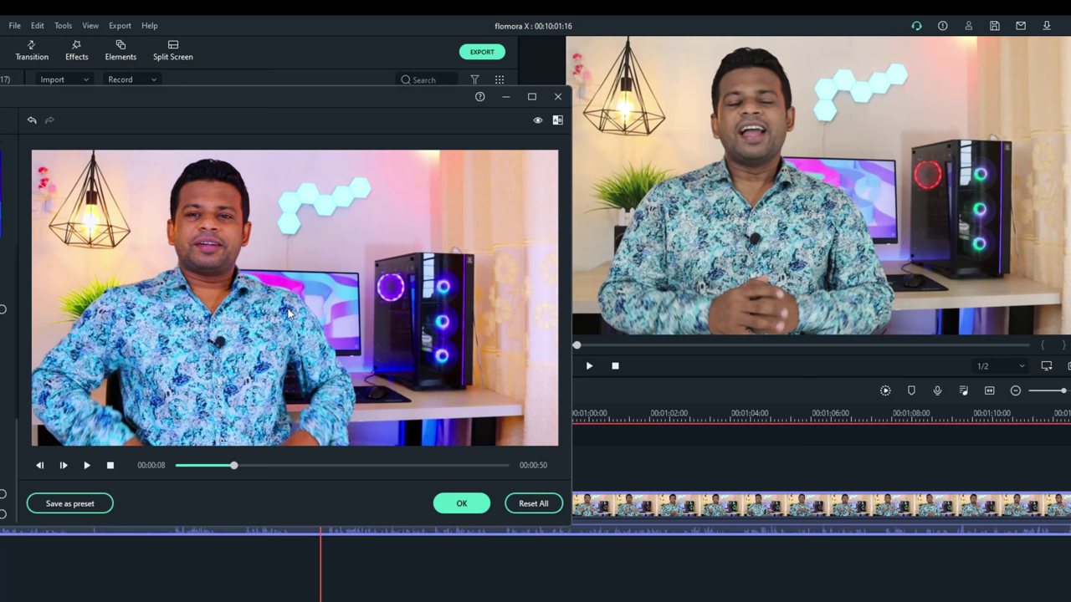
{"action": "left_click_drag", "start_coordinate": [403, 96], "coordinate": [680, 104]}
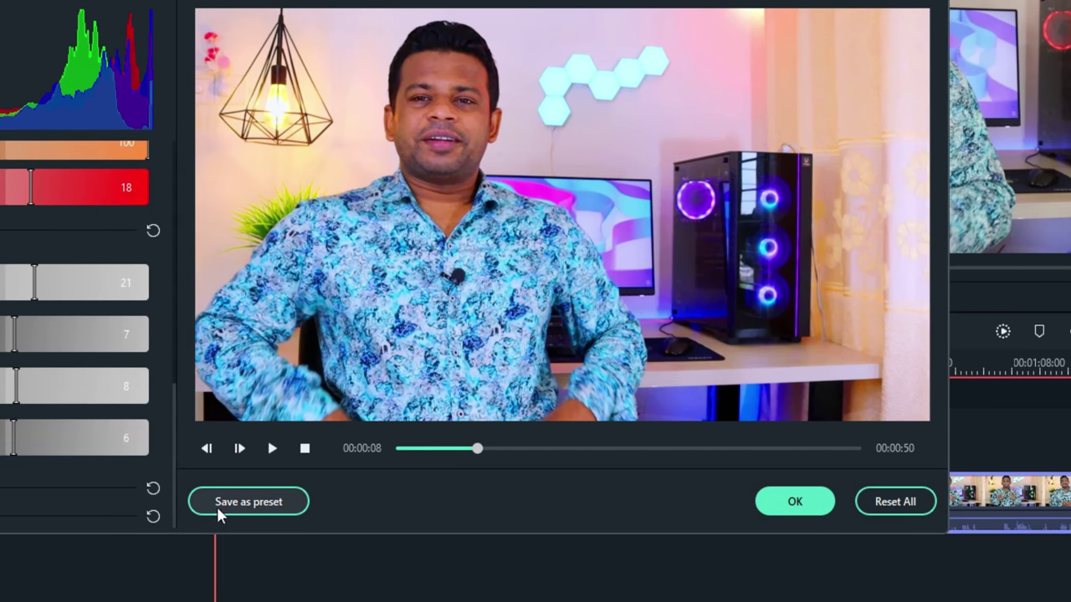
{"action": "left_click", "coordinate": [256, 502]}
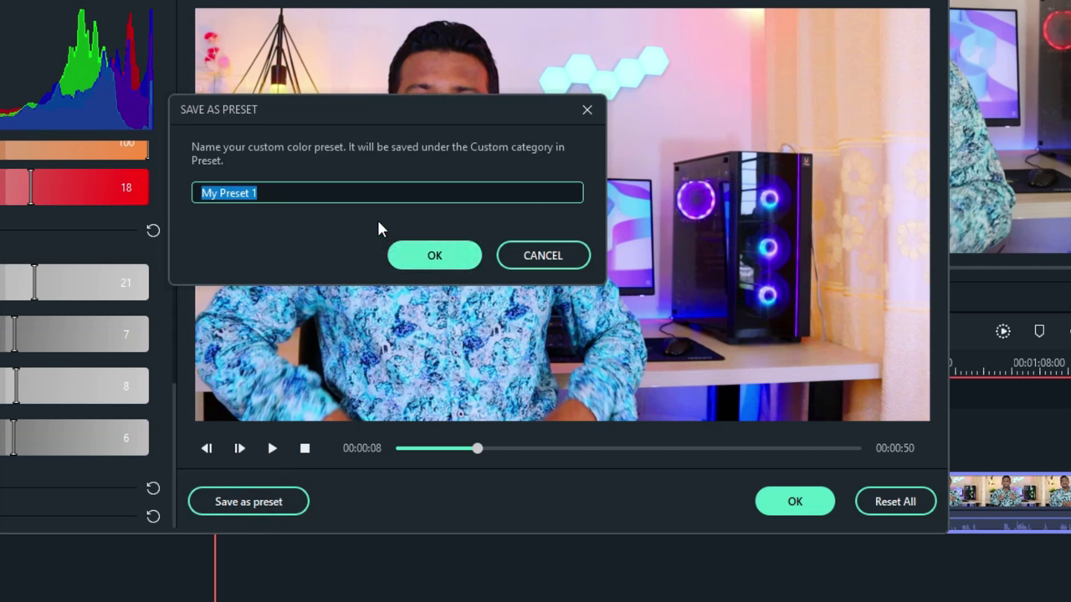
{"action": "type", "text": "Tut"}
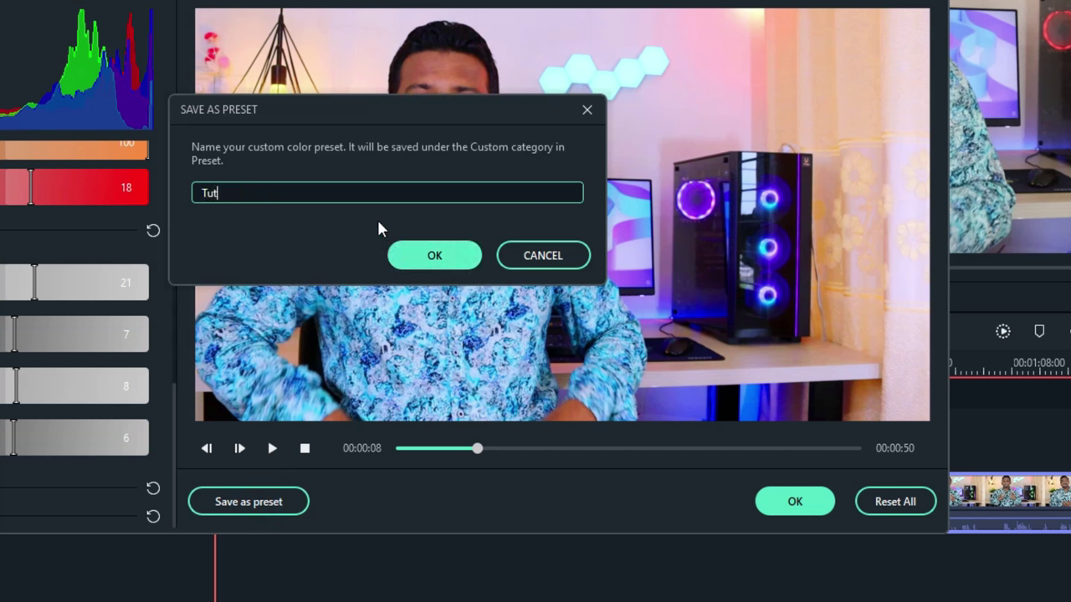
{"action": "type", "text": "urial"}
{"action": "left_click", "coordinate": [436, 263]}
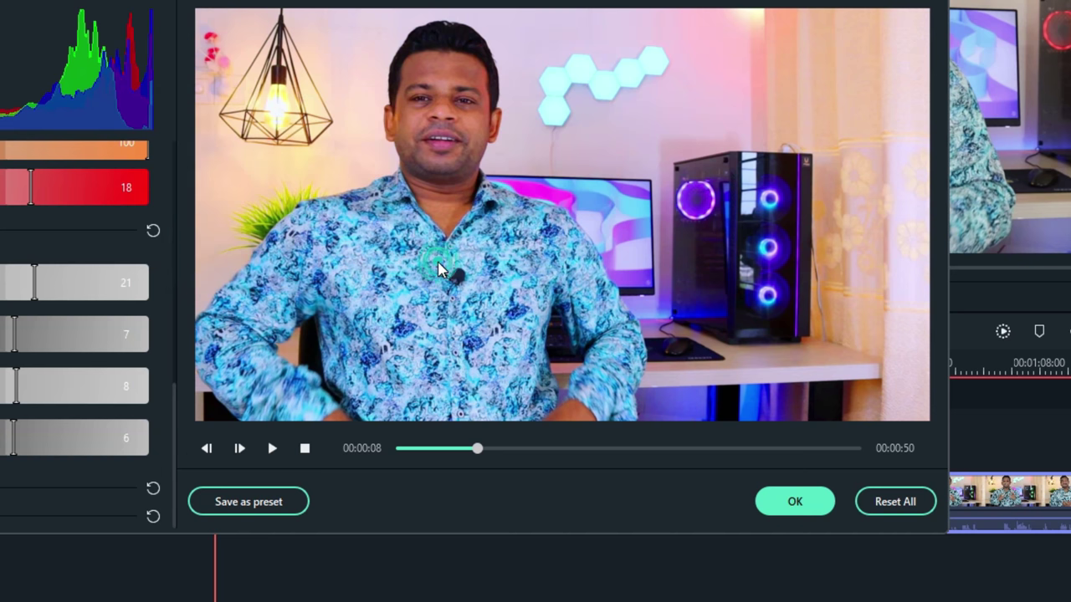
{"action": "left_click", "coordinate": [789, 504]}
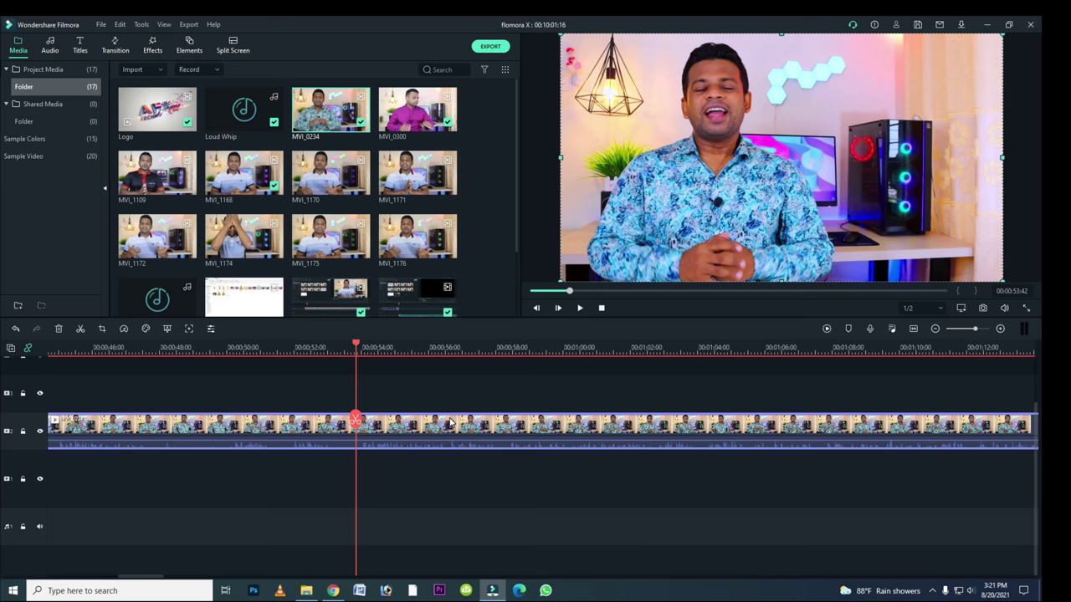
Delete the corrected MVI_0234 clip from the timeline and add the MVI_1175 clip starting near 00:00:46:00.
{"action": "key", "text": "Delete"}
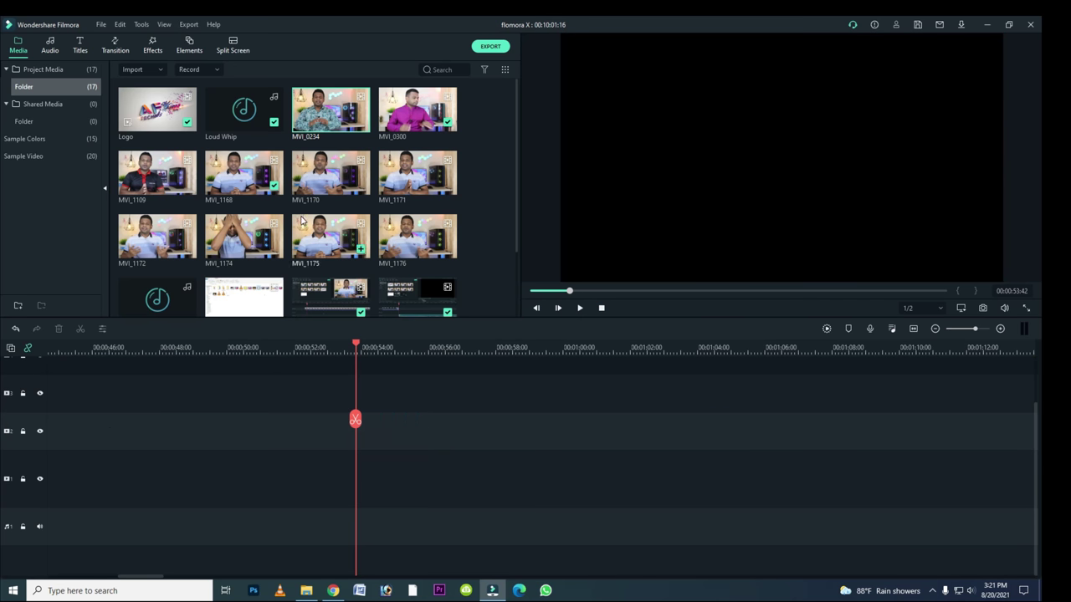
{"action": "left_click_drag", "start_coordinate": [331, 238], "coordinate": [99, 365]}
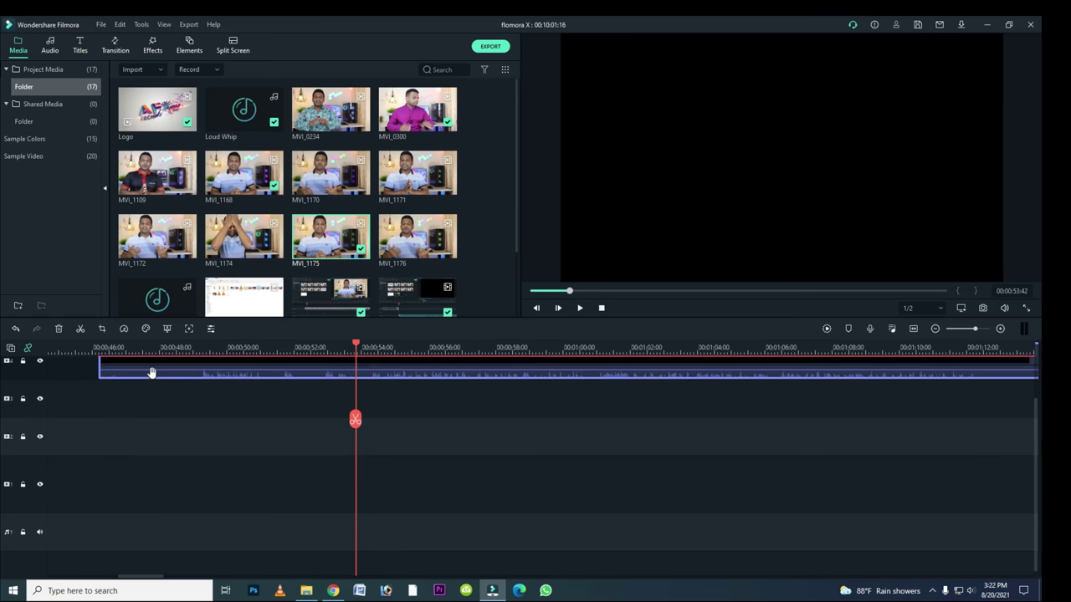
{"action": "scroll", "coordinate": [385, 399], "scroll_direction": "up", "scroll_amount": 1}
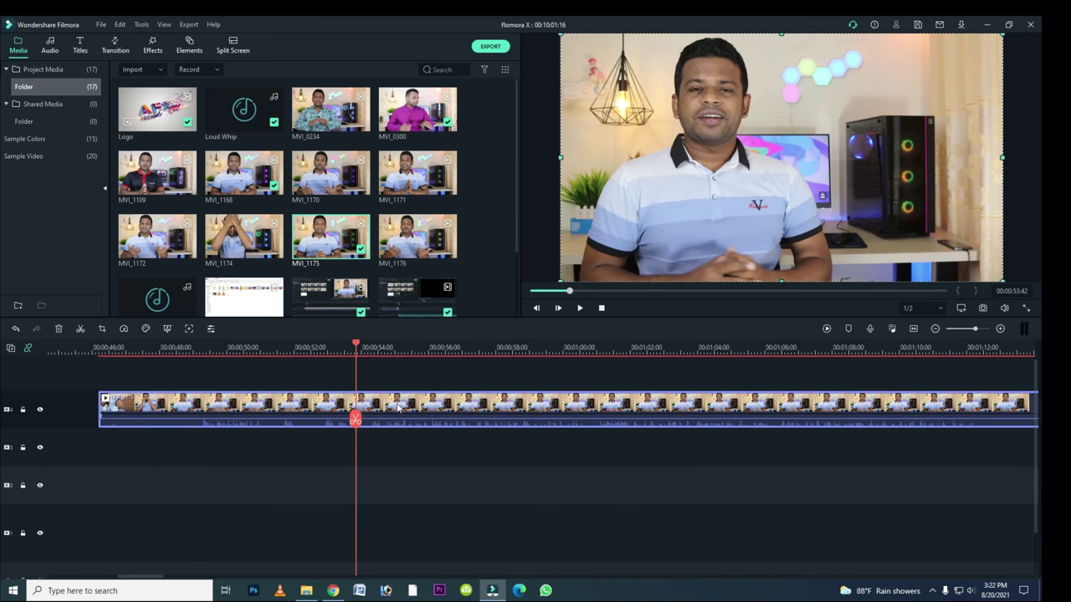
Apply the custom color preset "Tuturial" to the MVI_1175 clip through Advanced Color Correction and confirm the correction.
{"action": "right_click", "coordinate": [333, 405]}
{"action": "left_click", "coordinate": [366, 370]}
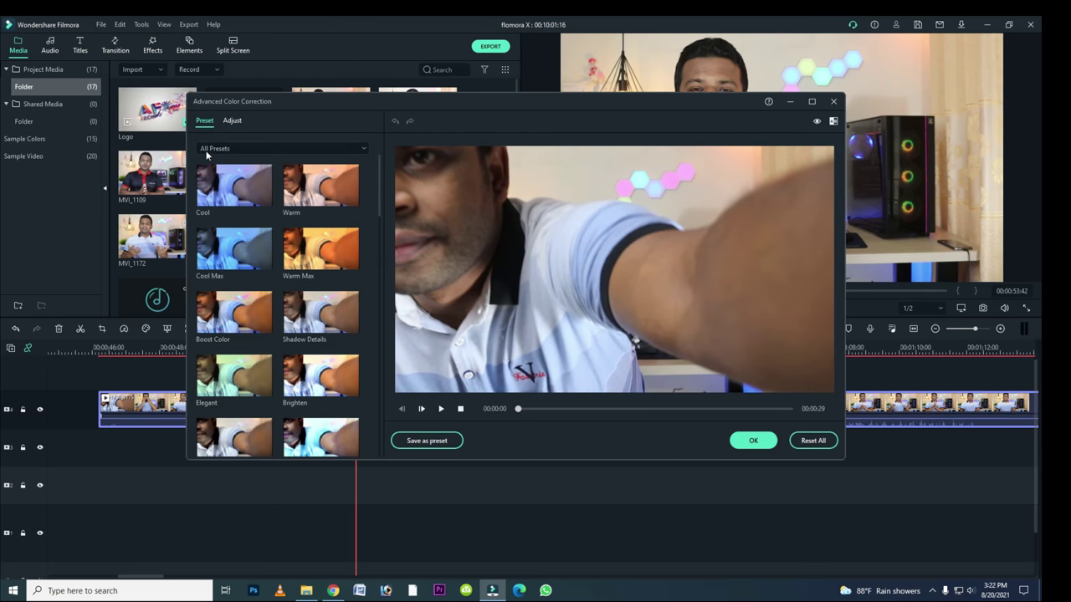
{"action": "left_click", "coordinate": [237, 148]}
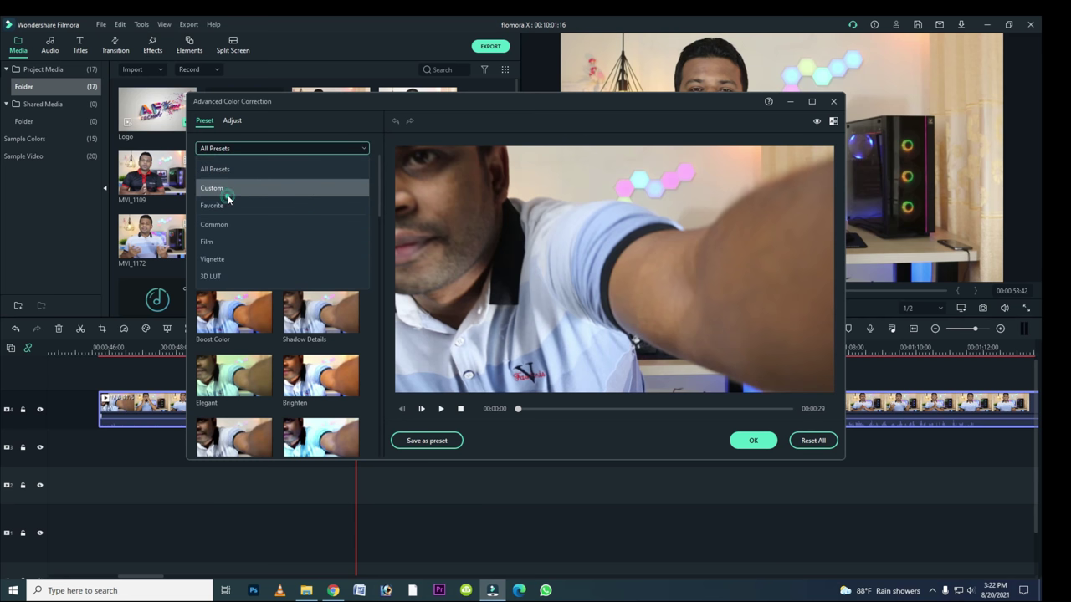
{"action": "left_click", "coordinate": [213, 188]}
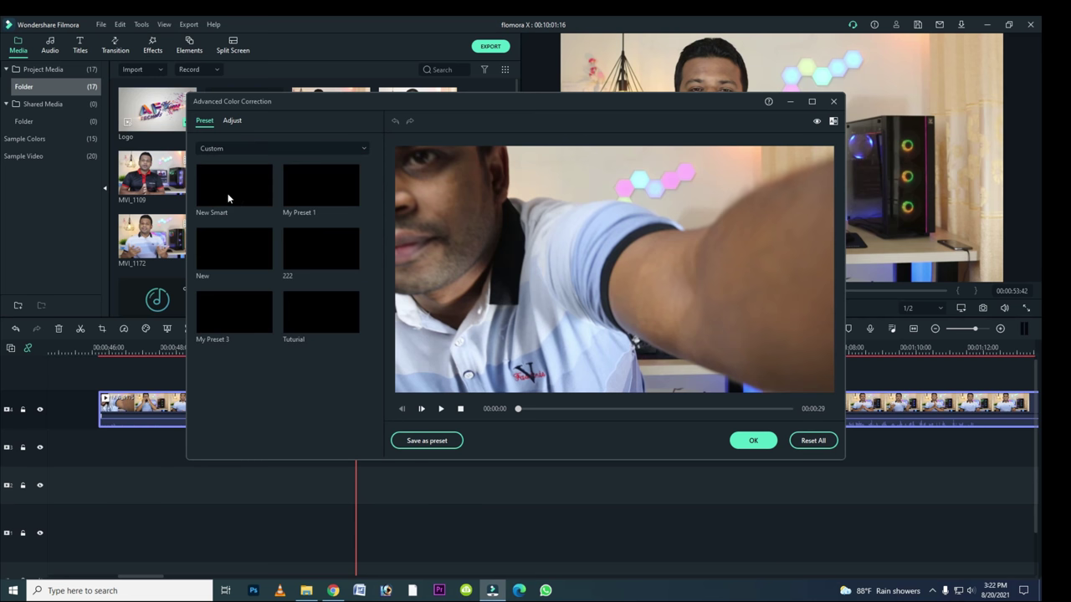
{"action": "left_click", "coordinate": [323, 326]}
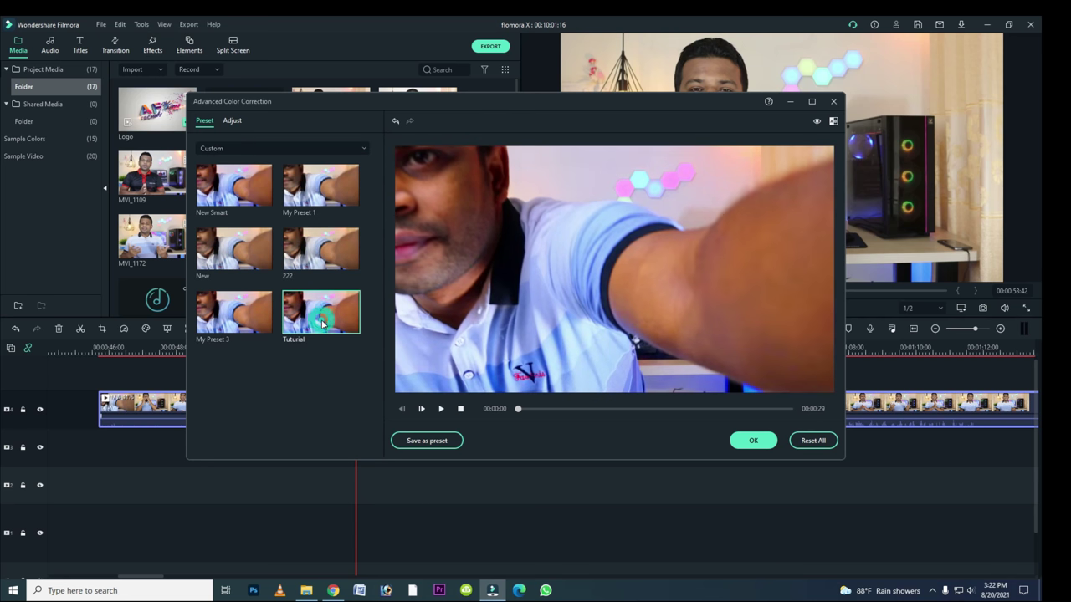
{"action": "left_click", "coordinate": [753, 441]}
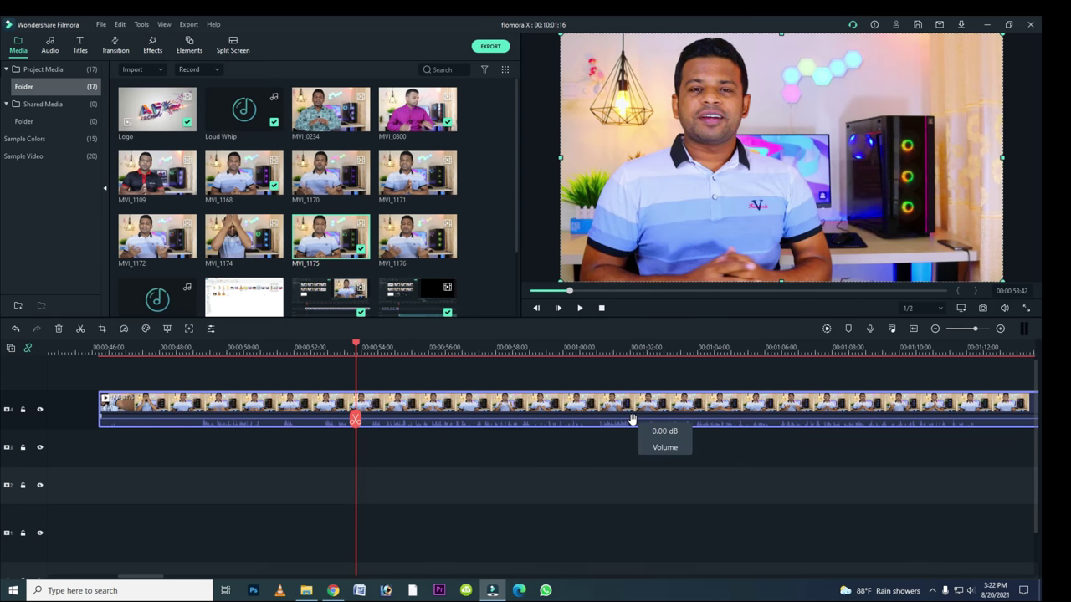
Delete the MVI_1175 clip from the timeline and move the playhead to the end of the title clip near 00:00:40:00.
{"action": "left_click", "coordinate": [502, 399]}
{"action": "key", "text": "Delete"}
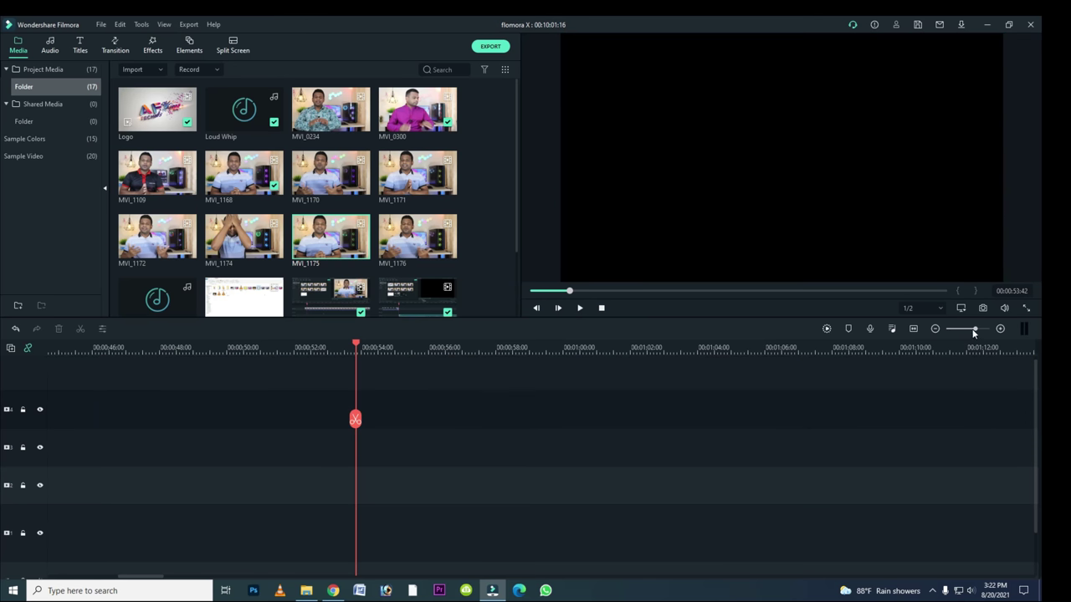
{"action": "left_click_drag", "start_coordinate": [974, 329], "coordinate": [970, 330]}
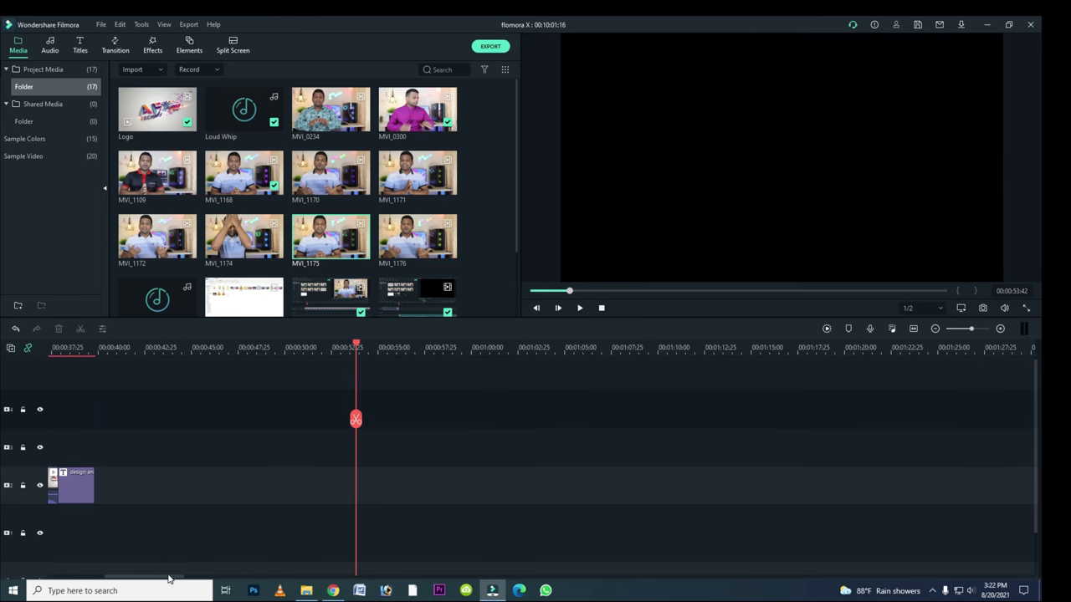
{"action": "left_click_drag", "start_coordinate": [167, 576], "coordinate": [144, 577]}
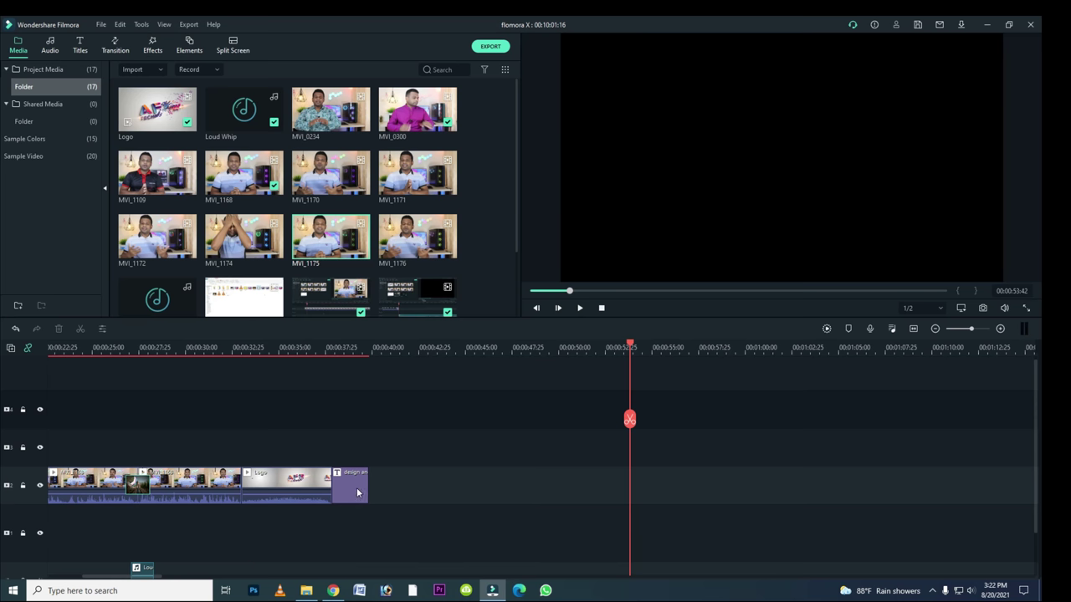
{"action": "left_click_drag", "start_coordinate": [632, 347], "coordinate": [371, 397]}
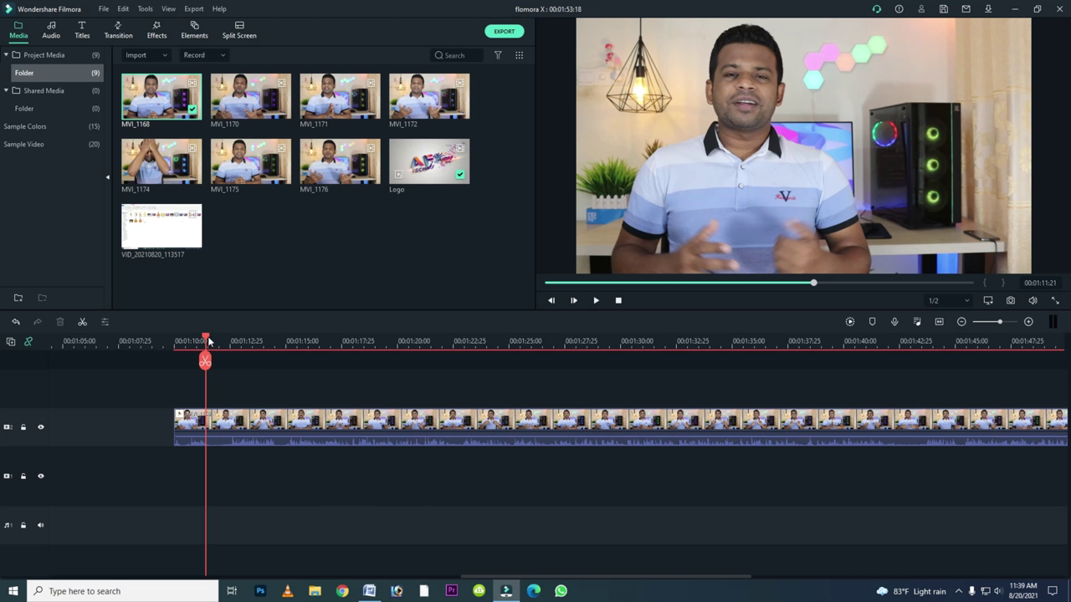
Split the MVI_1168 clip at about 00:01:12 and delete the short piece before the cut.
{"action": "left_click_drag", "start_coordinate": [205, 338], "coordinate": [226, 367]}
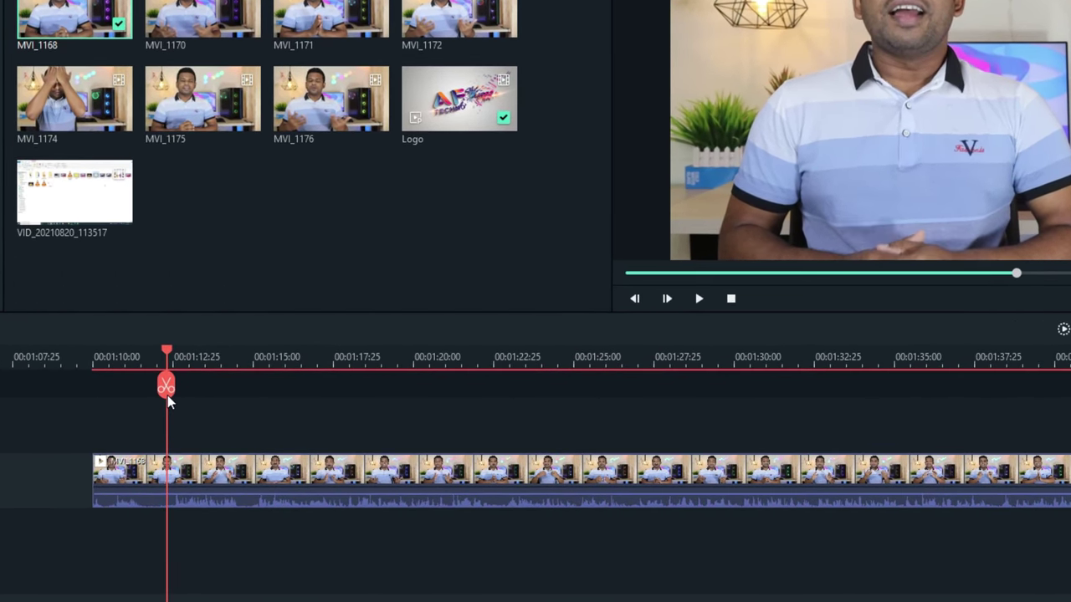
{"action": "left_click", "coordinate": [194, 470]}
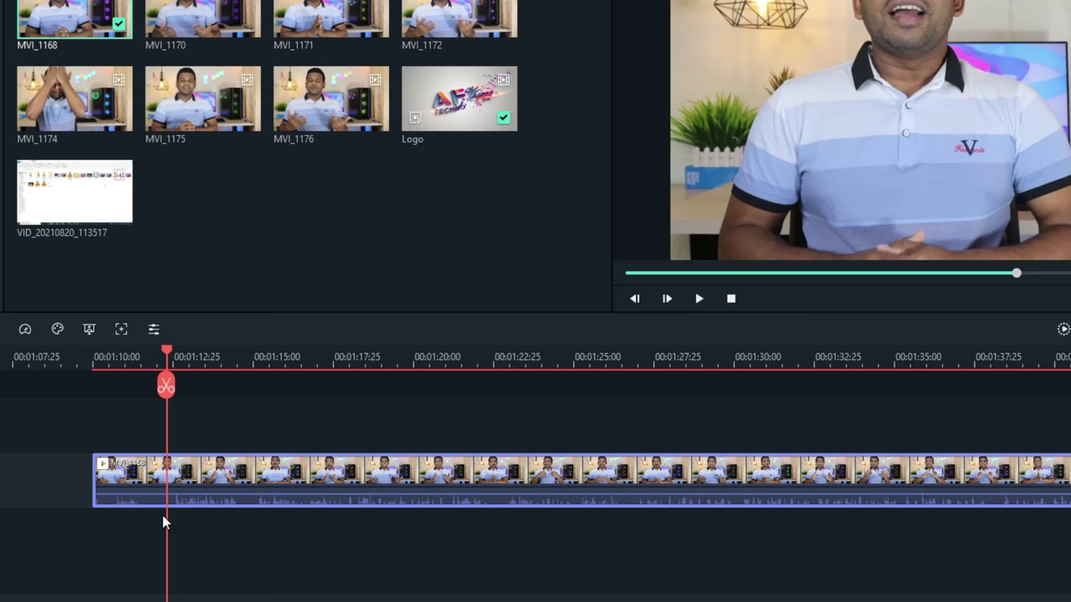
{"action": "left_click", "coordinate": [167, 387]}
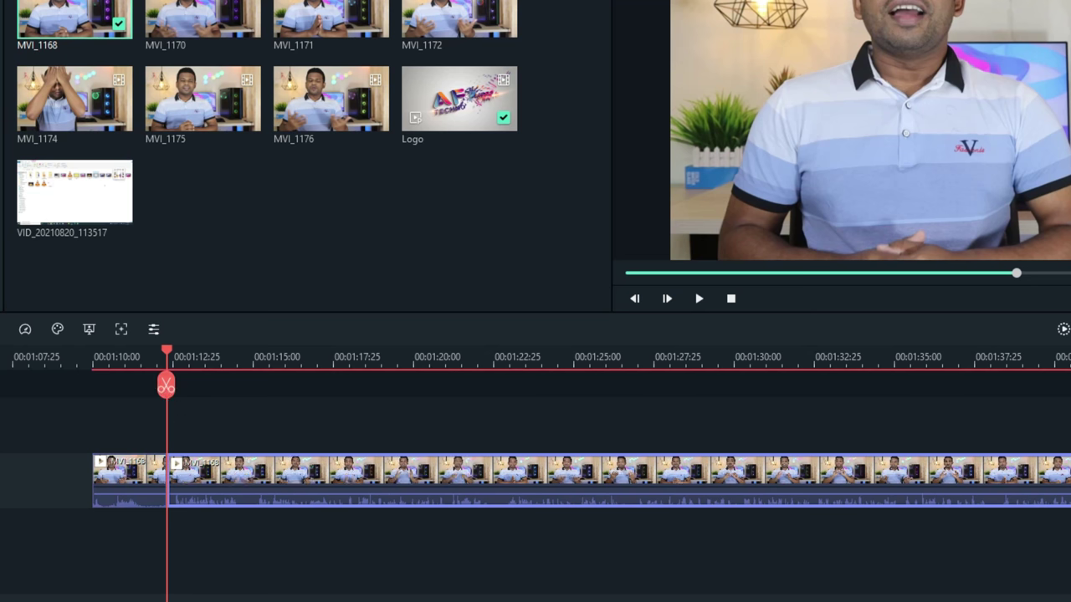
{"action": "left_click", "coordinate": [132, 487]}
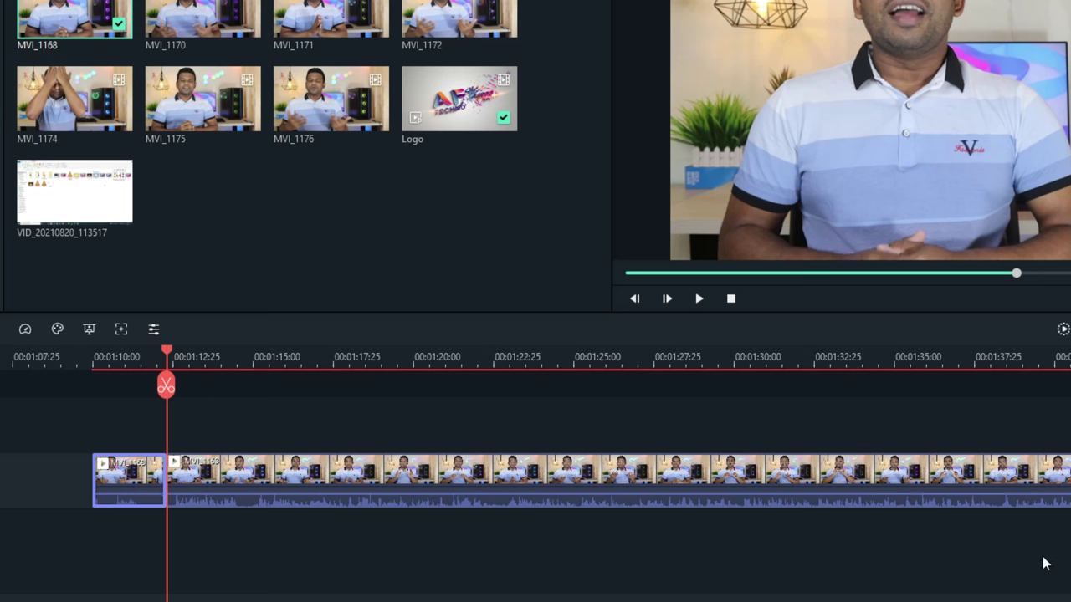
{"action": "key", "text": "Delete"}
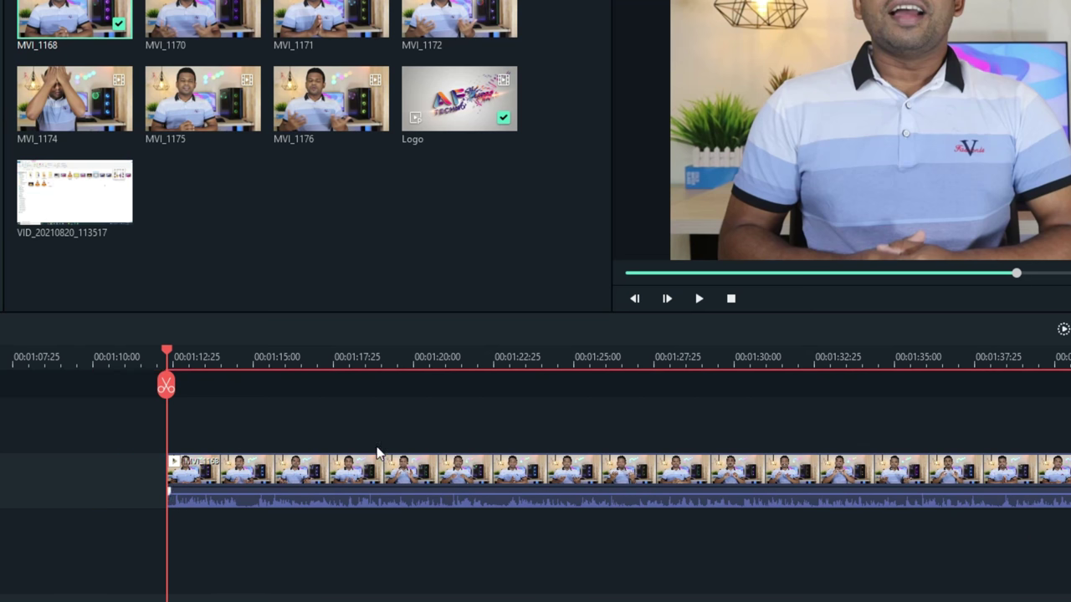
Cut the section of MVI_1168 between about 00:01:38 and 00:01:45, delete it, and move the remaining piece back to close the gap.
{"action": "mouse_move", "coordinate": [177, 357]}
{"action": "left_mouse_down"}
{"action": "mouse_move", "coordinate": [403, 418]}
{"action": "mouse_move", "coordinate": [920, 444]}
{"action": "mouse_move", "coordinate": [500, 454]}
{"action": "mouse_move", "coordinate": [795, 476]}
{"action": "mouse_move", "coordinate": [519, 474]}
{"action": "mouse_move", "coordinate": [513, 484]}
{"action": "left_mouse_up"}
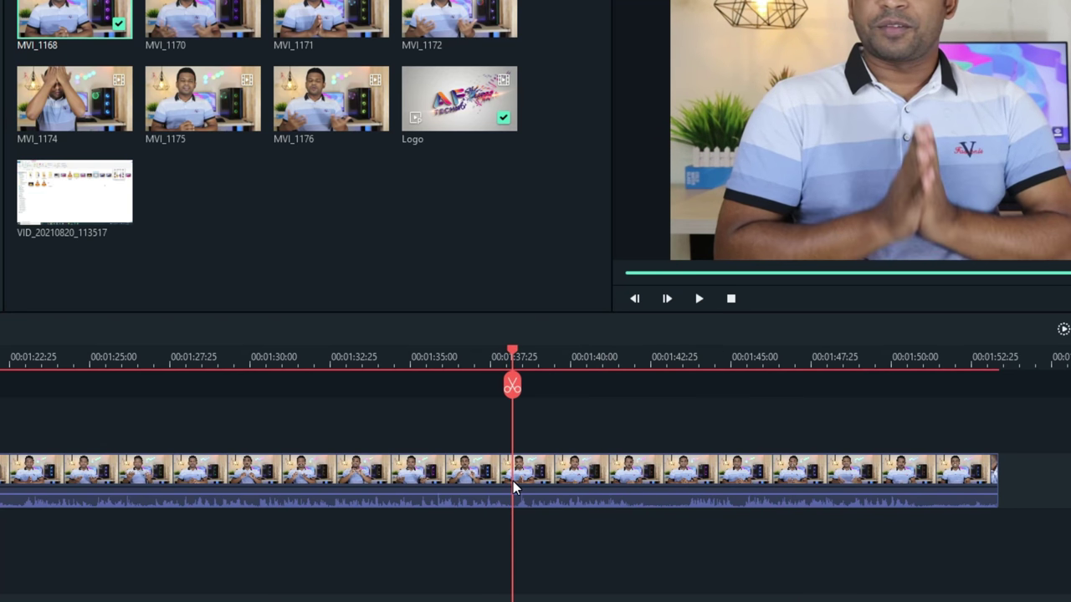
{"action": "left_click", "coordinate": [511, 390]}
{"action": "left_click", "coordinate": [574, 579]}
{"action": "left_click_drag", "start_coordinate": [510, 348], "coordinate": [743, 426]}
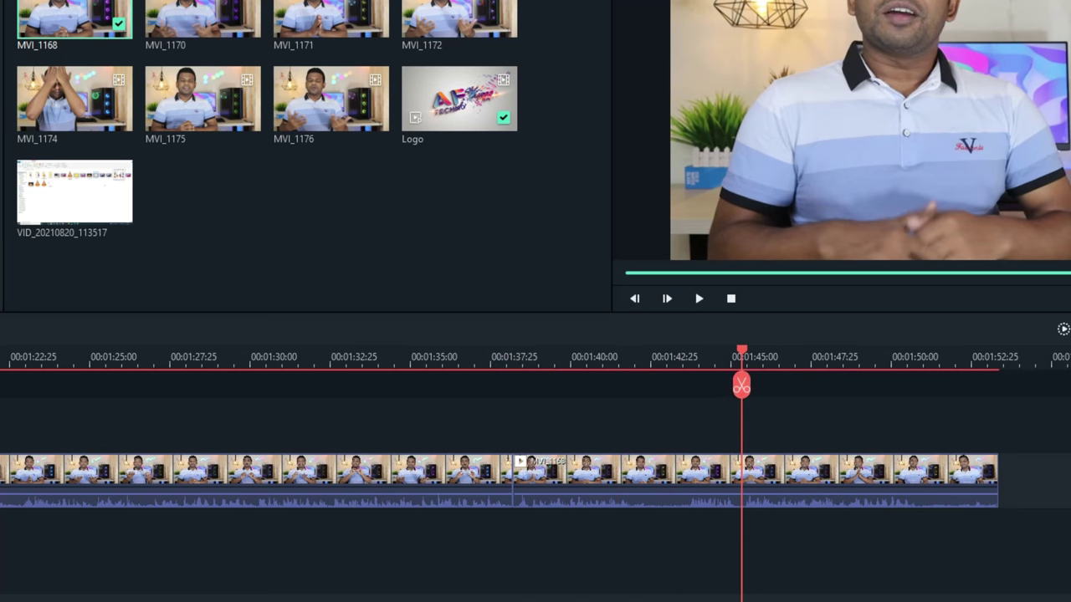
{"action": "left_click", "coordinate": [741, 385]}
{"action": "left_click", "coordinate": [627, 478]}
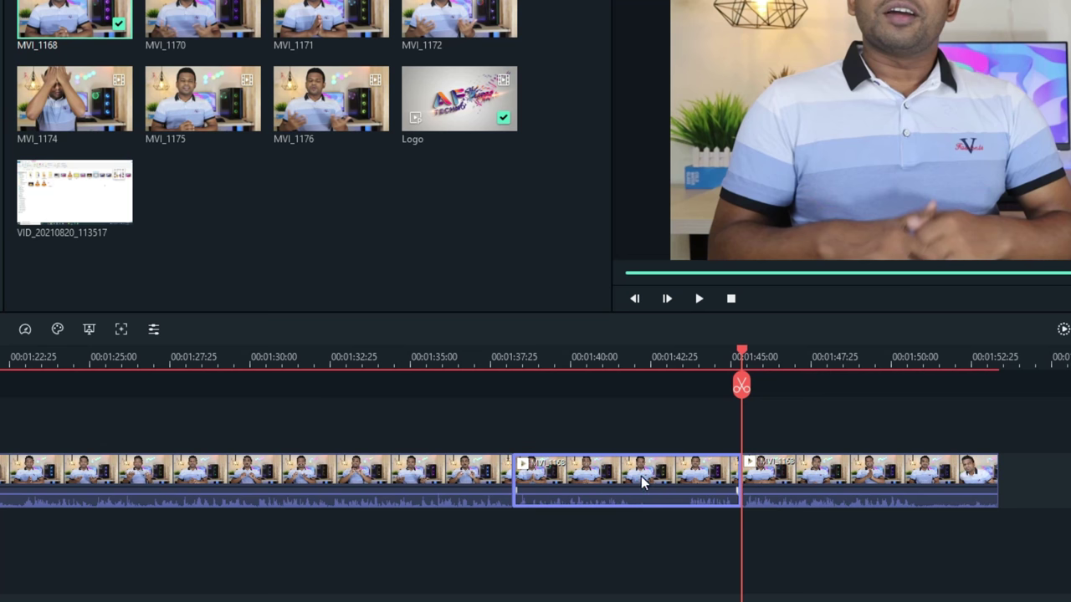
{"action": "key", "text": "Delete"}
{"action": "left_click_drag", "start_coordinate": [788, 473], "coordinate": [559, 482]}
Play back the join between the two MVI_1168 pieces and return the playhead to just before the cut.
{"action": "left_click_drag", "start_coordinate": [741, 350], "coordinate": [478, 368]}
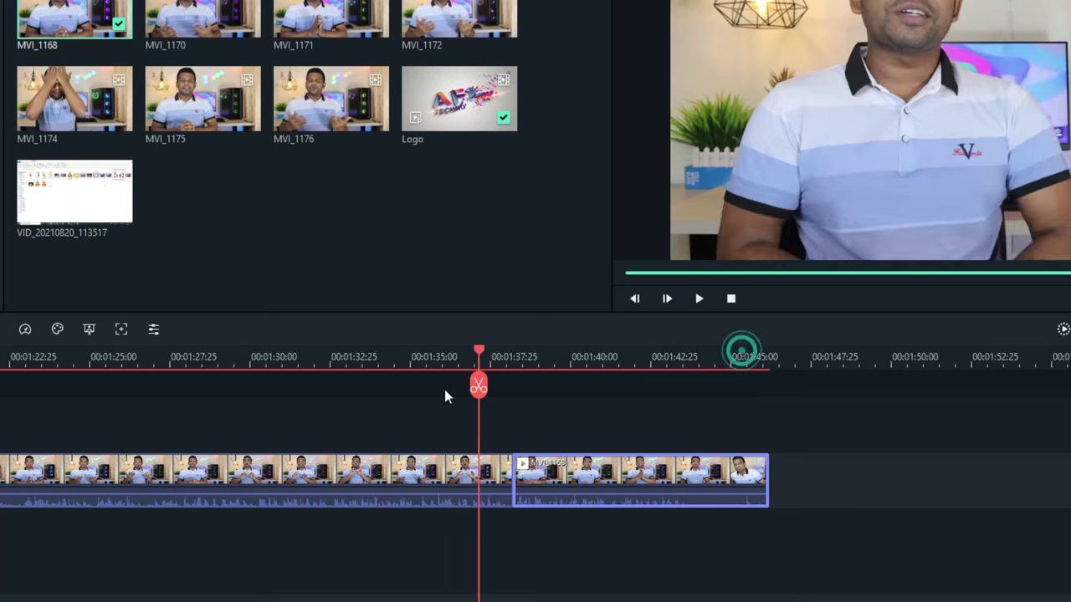
{"action": "left_click", "coordinate": [423, 389]}
{"action": "left_click", "coordinate": [701, 300]}
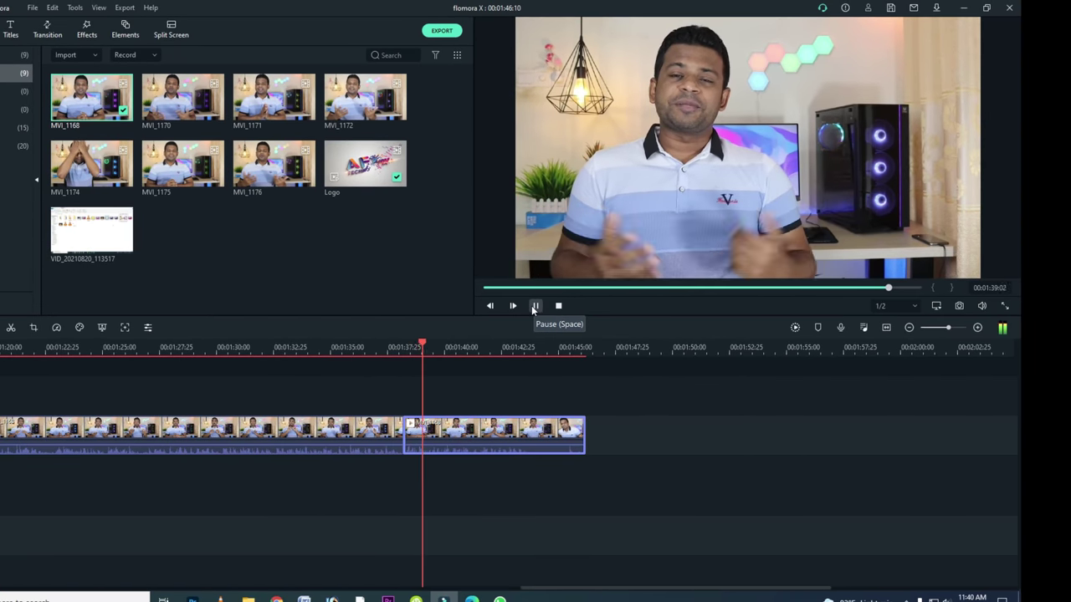
{"action": "left_click", "coordinate": [534, 307]}
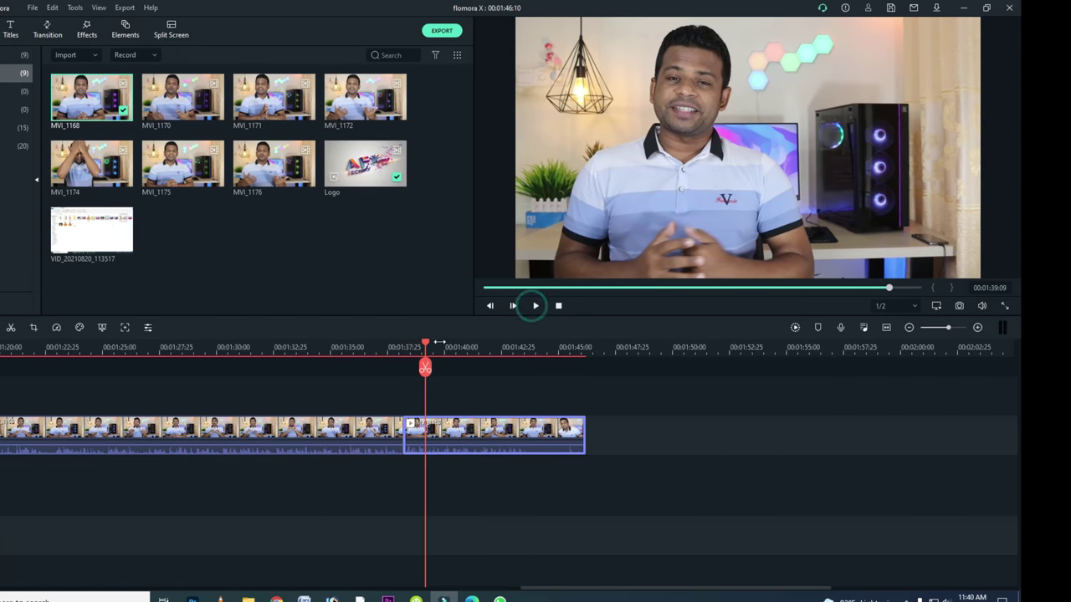
{"action": "left_click_drag", "start_coordinate": [423, 365], "coordinate": [383, 365]}
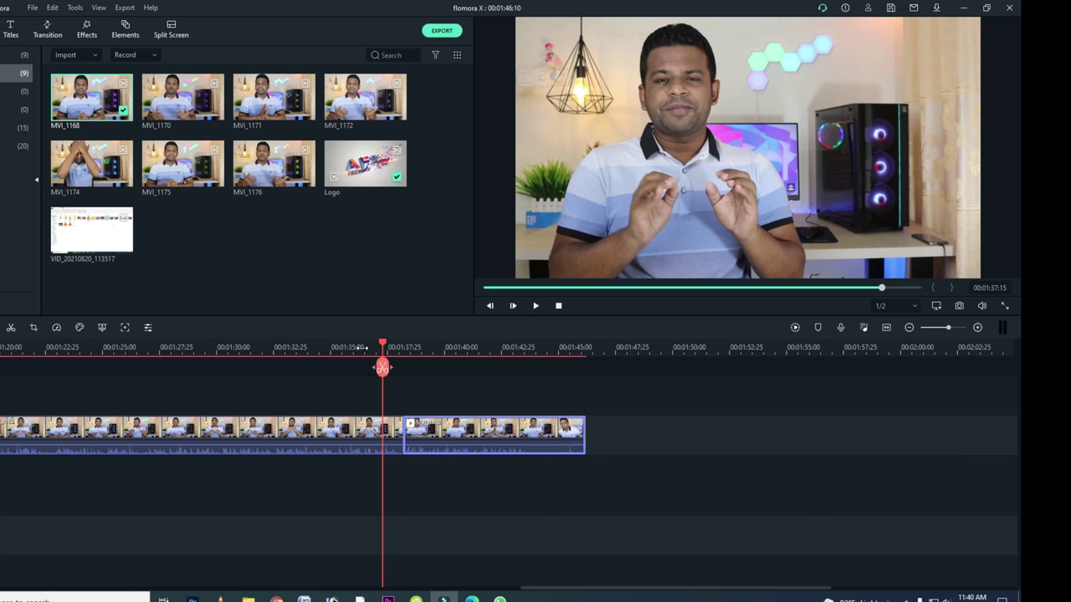
Add a Linear Wipe transition at the cut between the two MVI_1168 pieces and play it back.
{"action": "left_click", "coordinate": [48, 30]}
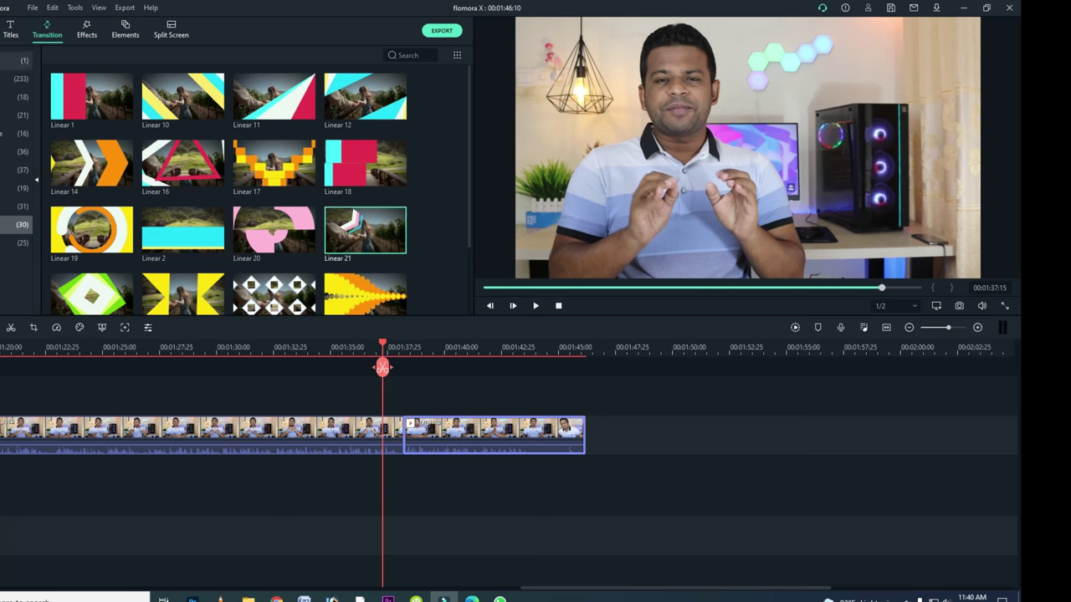
{"action": "left_click", "coordinate": [16, 60]}
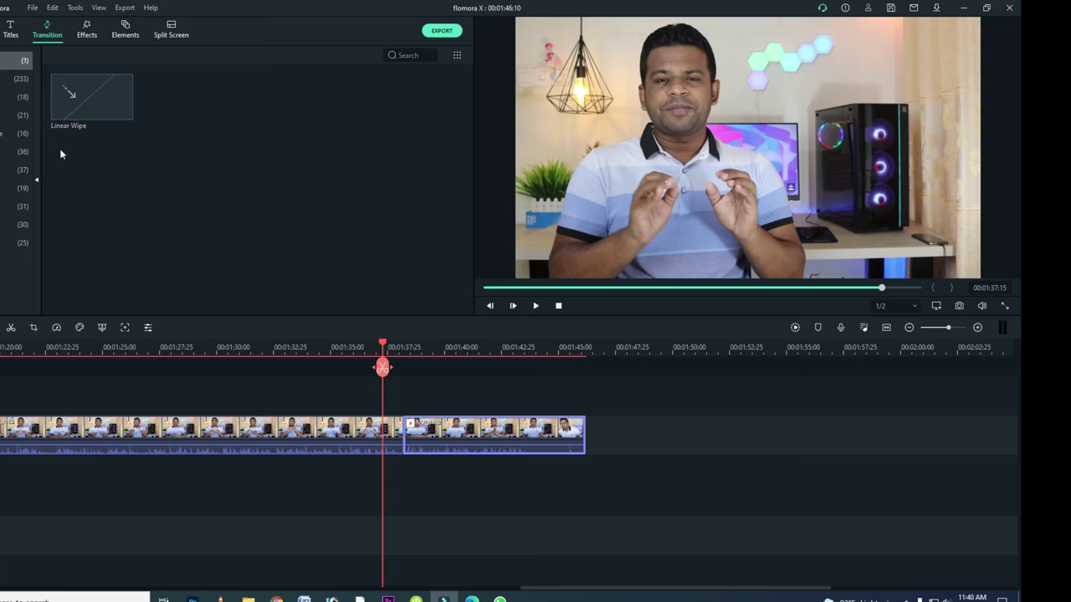
{"action": "left_click_drag", "start_coordinate": [84, 101], "coordinate": [395, 439]}
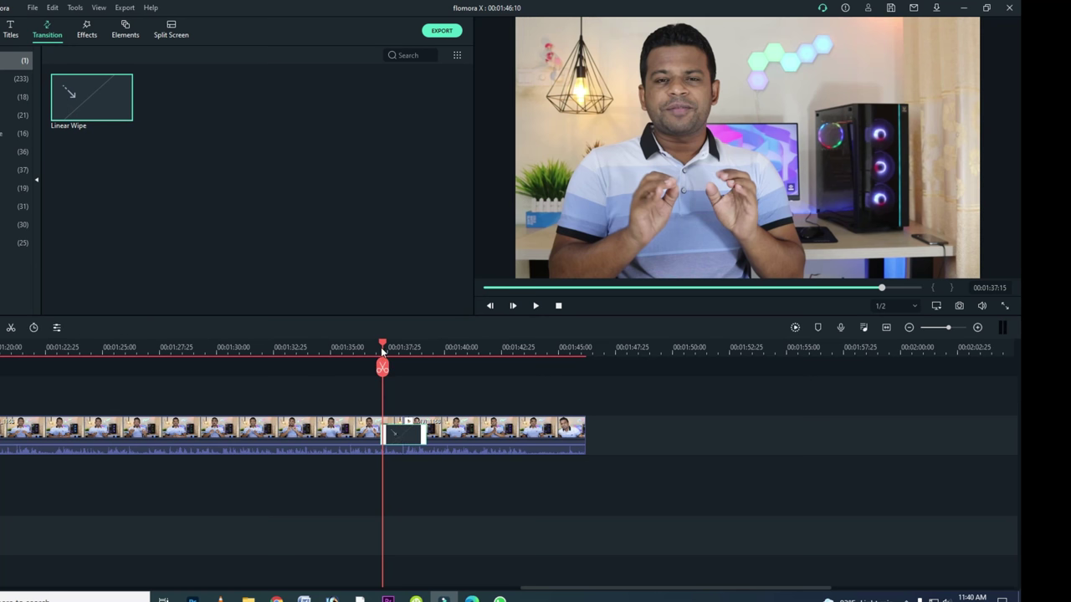
{"action": "left_click_drag", "start_coordinate": [382, 344], "coordinate": [356, 351]}
{"action": "left_click", "coordinate": [537, 306]}
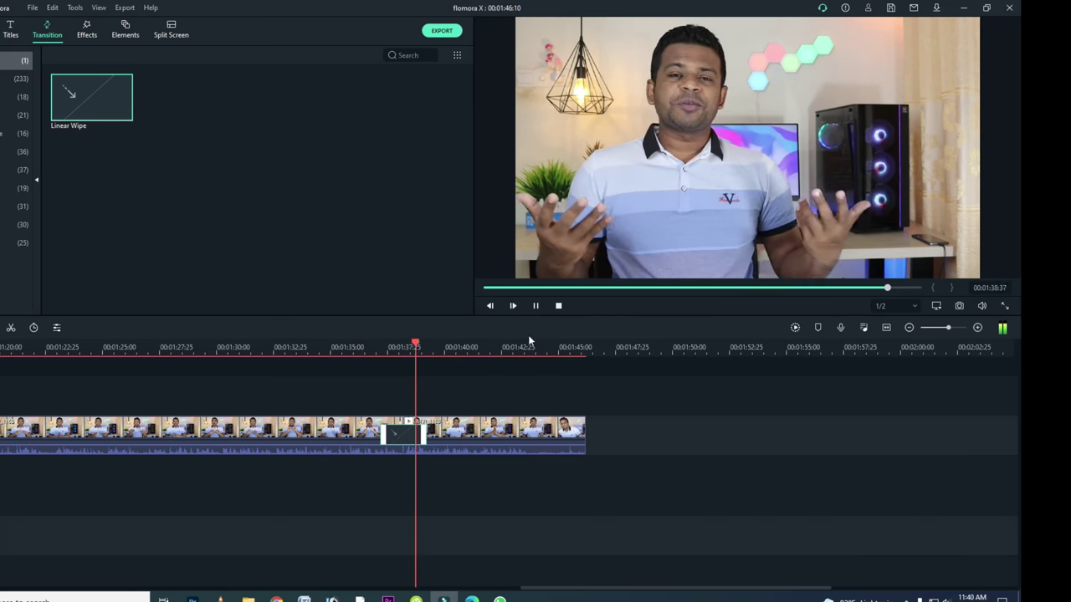
{"action": "left_click", "coordinate": [533, 306]}
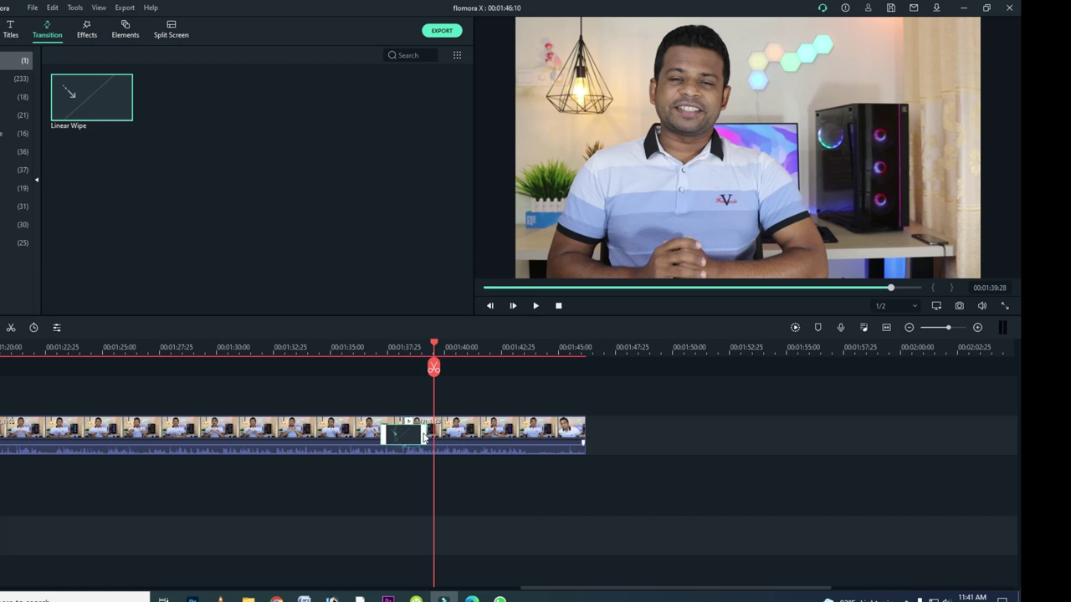
Shorten the Linear Wipe transition to about half its length and preview it from just before the cut.
{"action": "left_click", "coordinate": [425, 432]}
{"action": "left_click_drag", "start_coordinate": [425, 433], "coordinate": [415, 432]}
{"action": "left_click_drag", "start_coordinate": [439, 342], "coordinate": [378, 343]}
{"action": "left_click", "coordinate": [536, 306]}
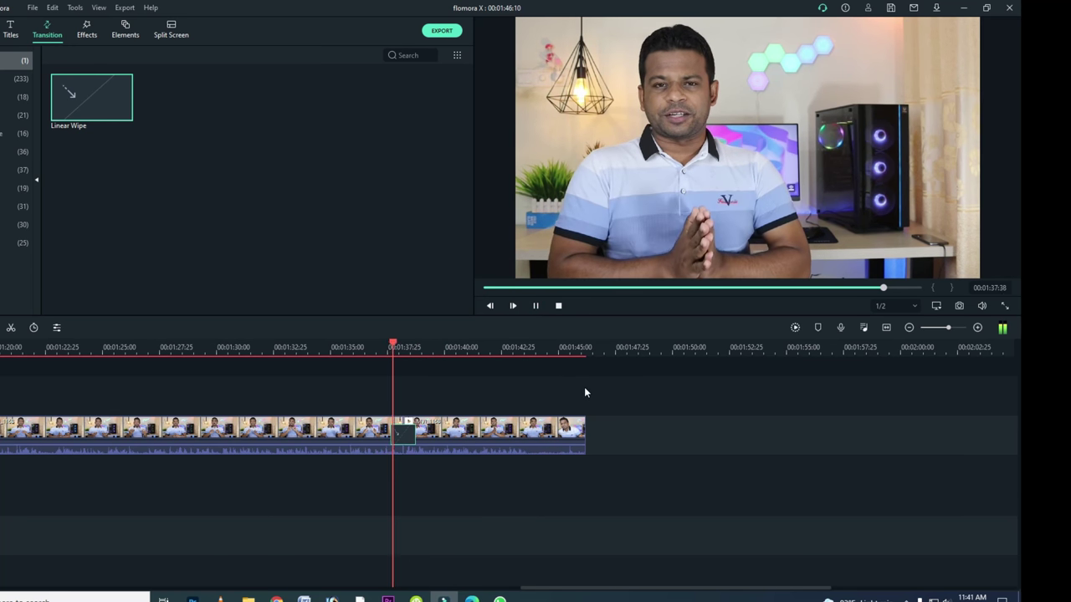
{"action": "left_click", "coordinate": [536, 306]}
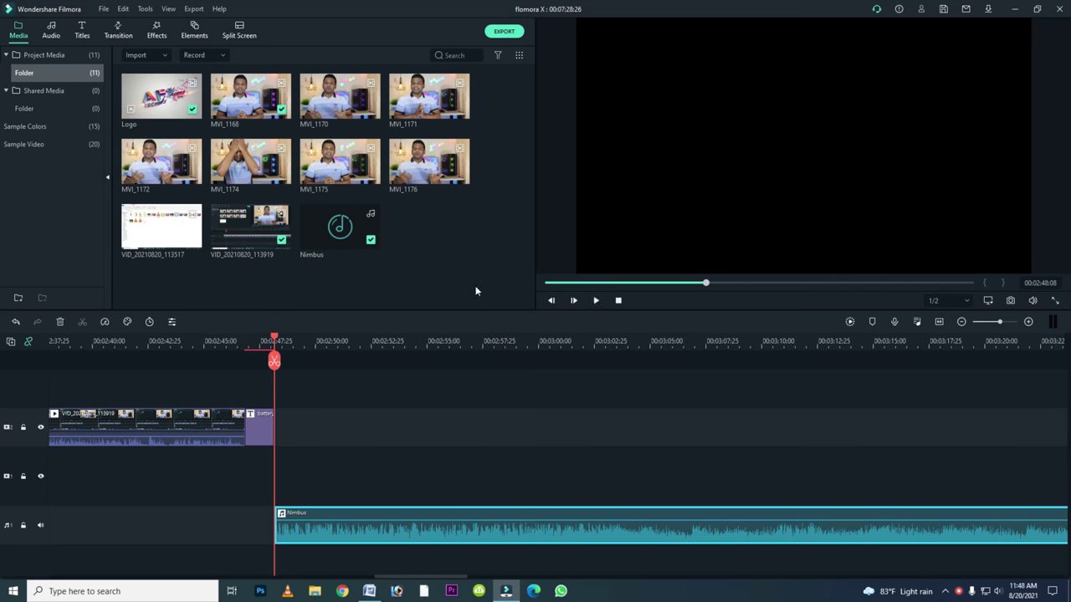
Open the audio adjustments of the Nimbus music clip and add a volume keyframe at 00:02:51:10.
{"action": "left_click_drag", "start_coordinate": [274, 341], "coordinate": [343, 357]}
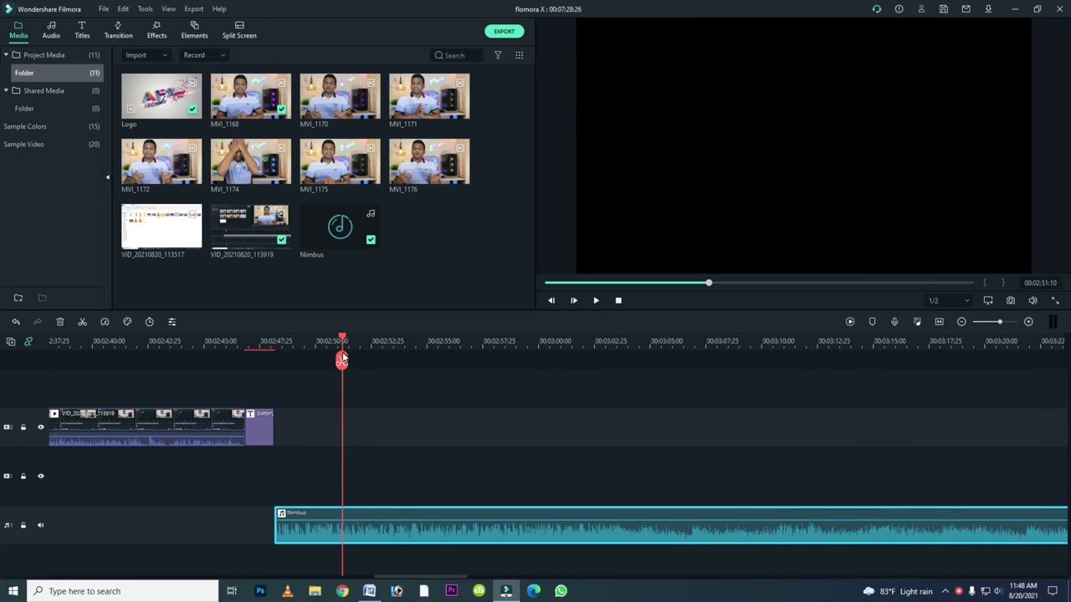
{"action": "right_click", "coordinate": [370, 529]}
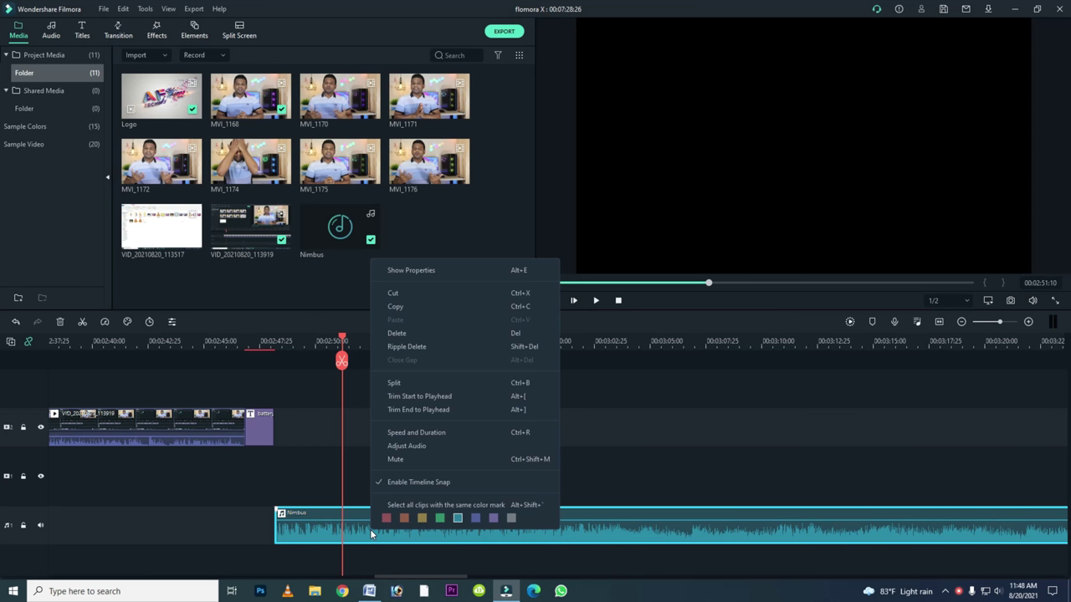
{"action": "left_click", "coordinate": [408, 447]}
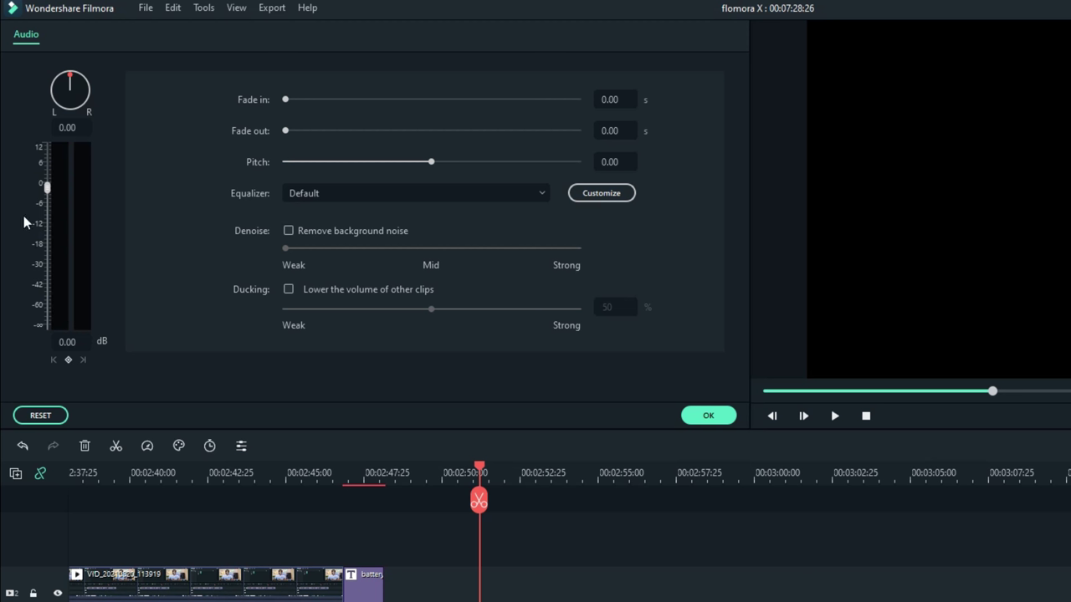
{"action": "left_click", "coordinate": [69, 361]}
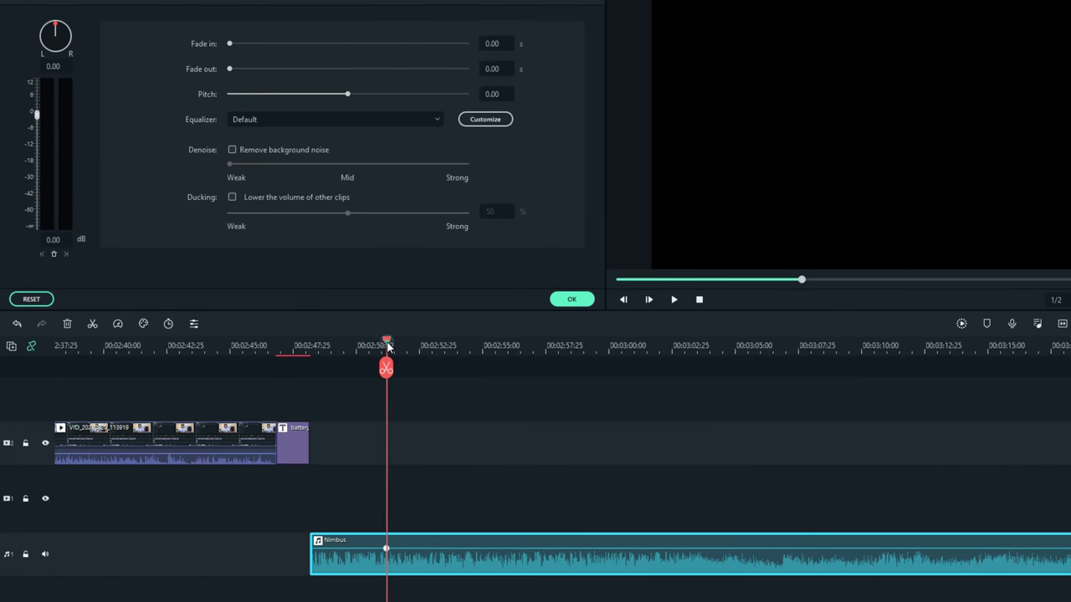
Add a second volume keyframe shortly after the first on the Nimbus clip and lower its volume to -8.40 dB.
{"action": "left_click_drag", "start_coordinate": [442, 418], "coordinate": [462, 422]}
{"action": "left_click_drag", "start_coordinate": [408, 350], "coordinate": [405, 350]}
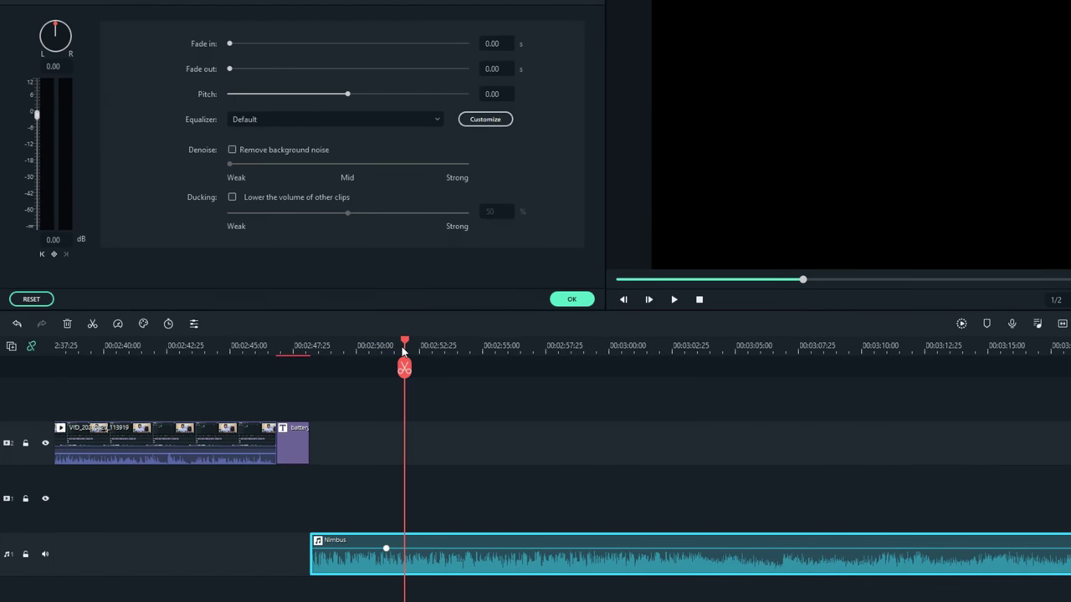
{"action": "left_click", "coordinate": [54, 254]}
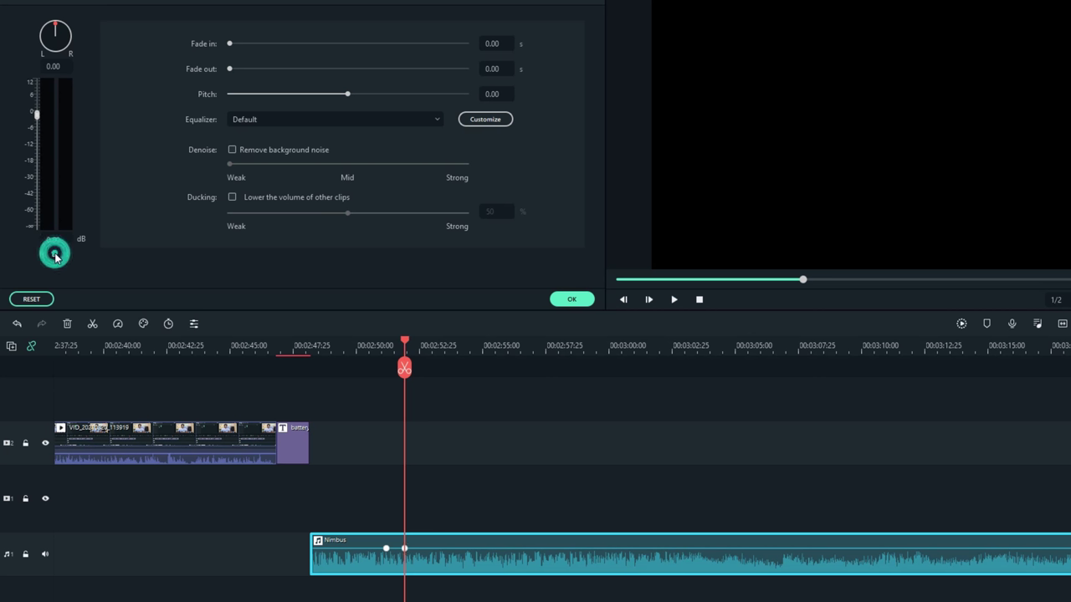
{"action": "left_click", "coordinate": [35, 114]}
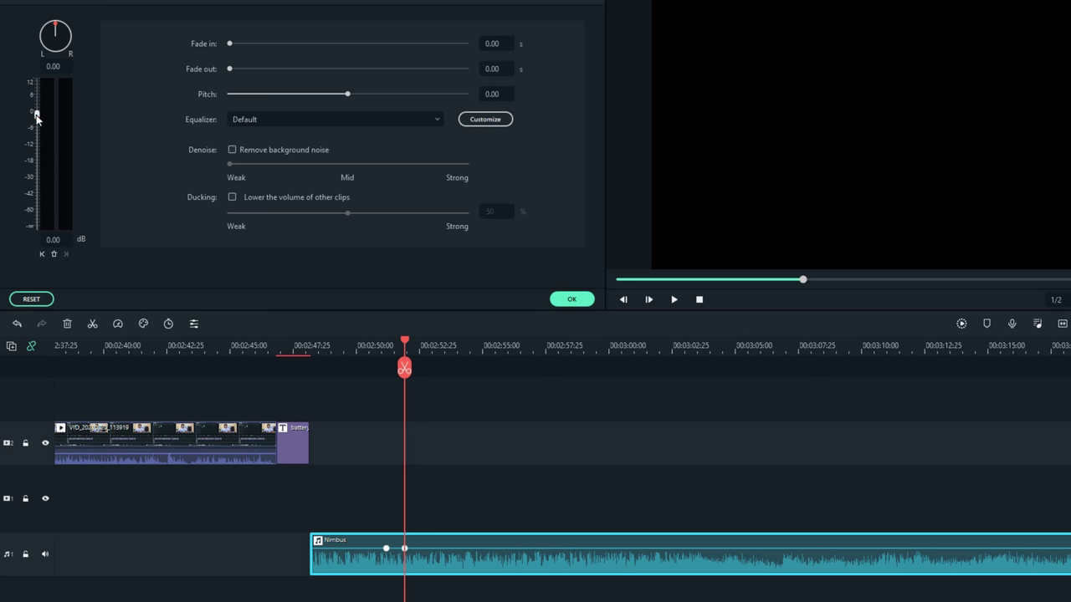
{"action": "left_click_drag", "start_coordinate": [36, 115], "coordinate": [37, 140]}
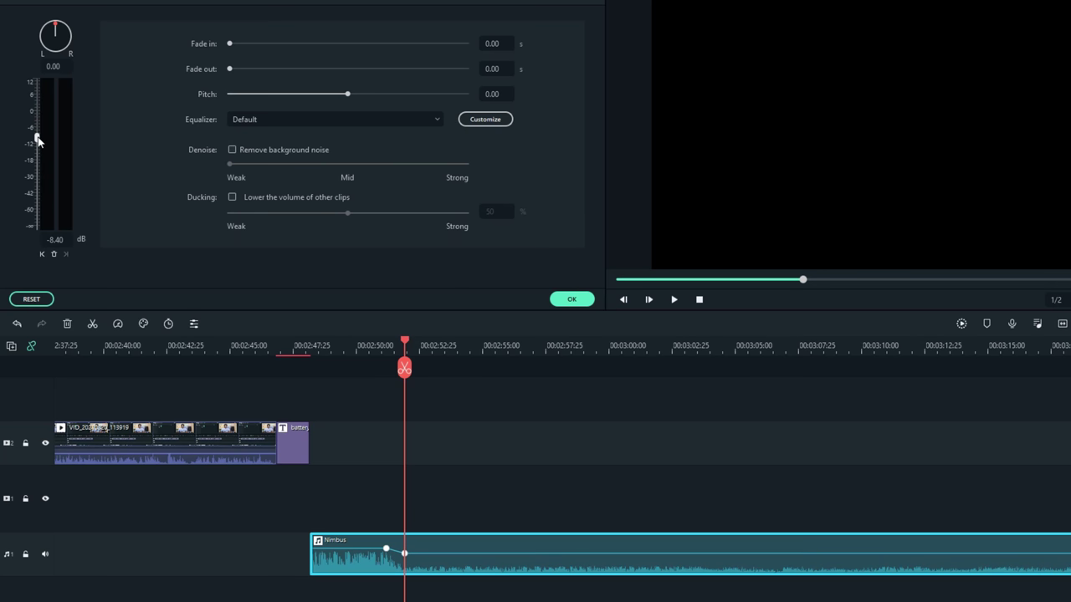
Add two further volume keyframes on the Nimbus clip at -15.84 dB and -24.24 dB, and play back the gradual fade.
{"action": "left_click_drag", "start_coordinate": [404, 343], "coordinate": [429, 343]}
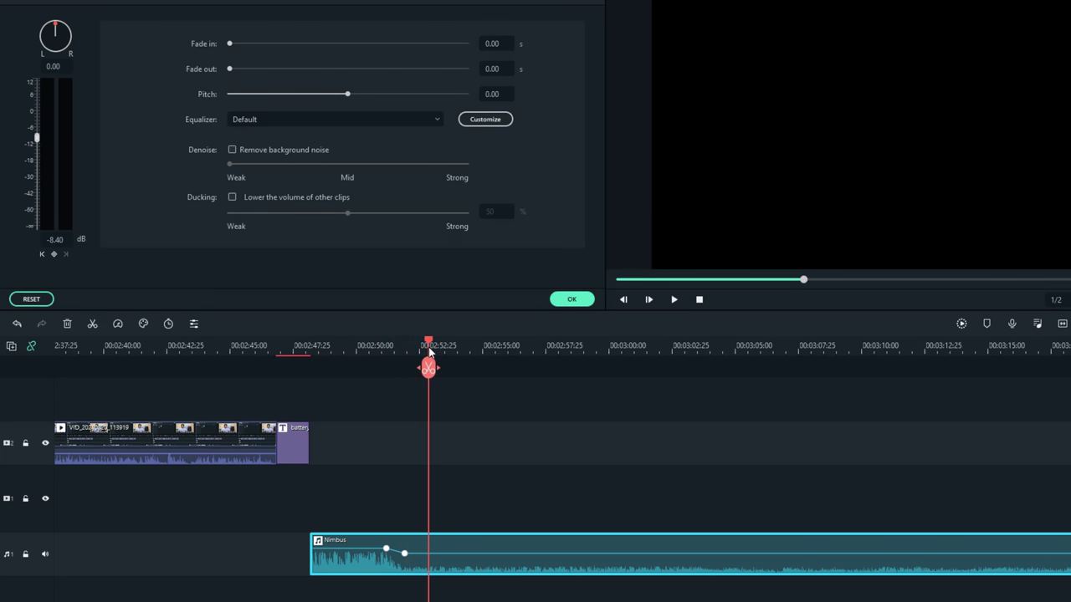
{"action": "left_click_drag", "start_coordinate": [36, 137], "coordinate": [39, 161]}
{"action": "left_click_drag", "start_coordinate": [428, 343], "coordinate": [441, 343]}
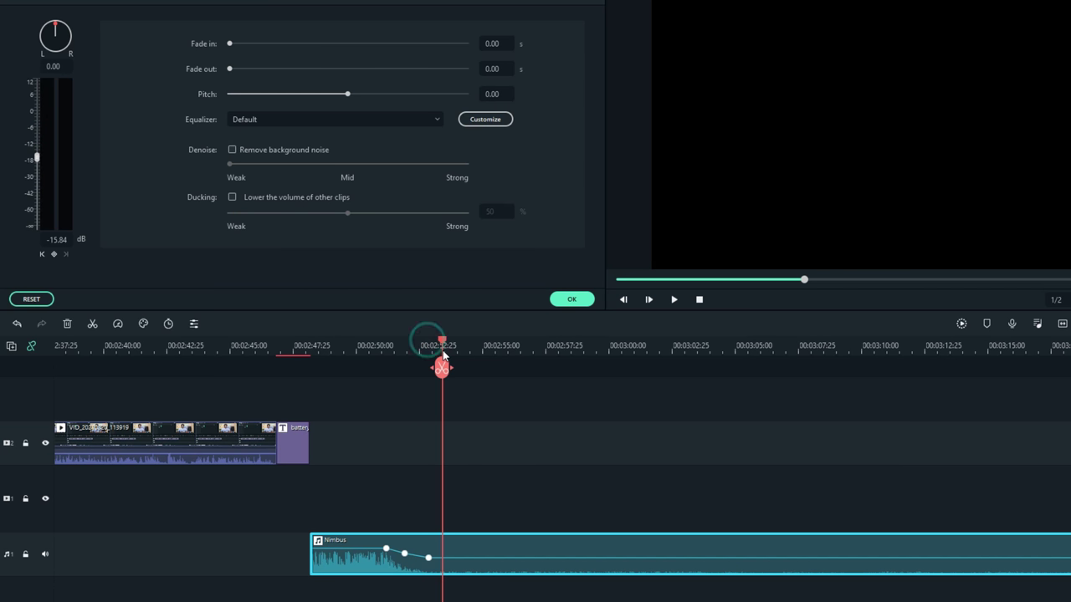
{"action": "left_click_drag", "start_coordinate": [36, 157], "coordinate": [36, 170]}
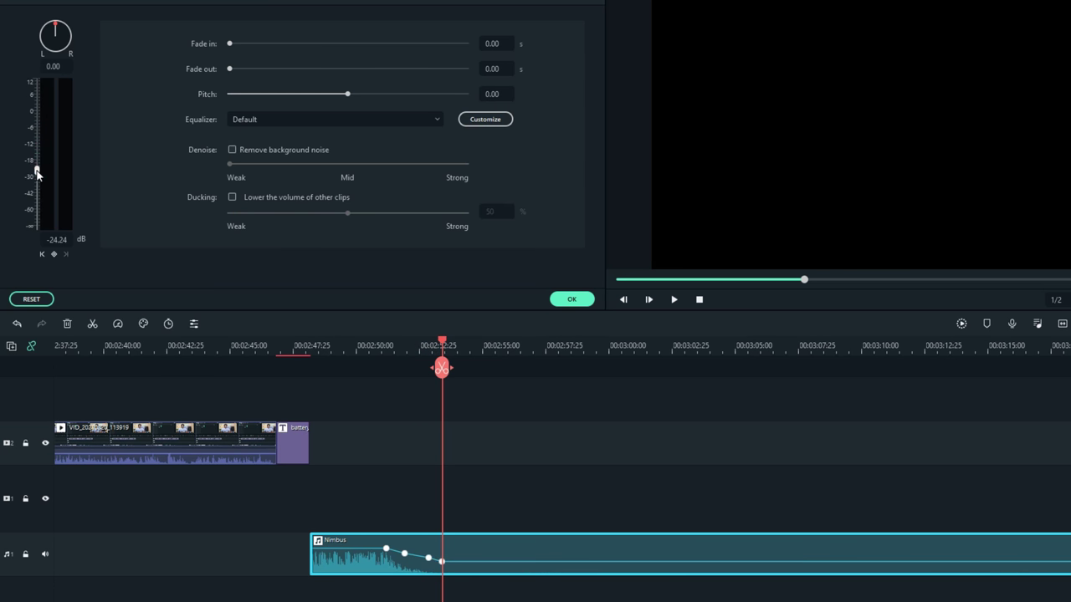
{"action": "left_click_drag", "start_coordinate": [441, 343], "coordinate": [332, 343]}
{"action": "left_click", "coordinate": [674, 299]}
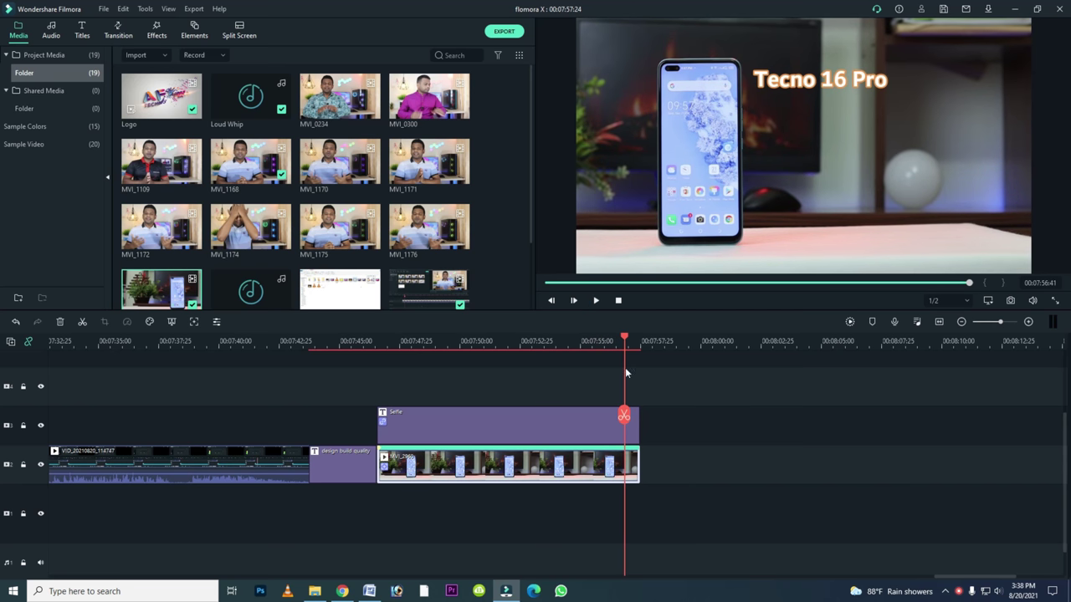
Delete the existing Selfie title and MVI_2960 clip, and place a fresh MVI_2960 clip right after the design build quality title.
{"action": "left_click_drag", "start_coordinate": [625, 373], "coordinate": [551, 480]}
{"action": "key", "text": "Delete"}
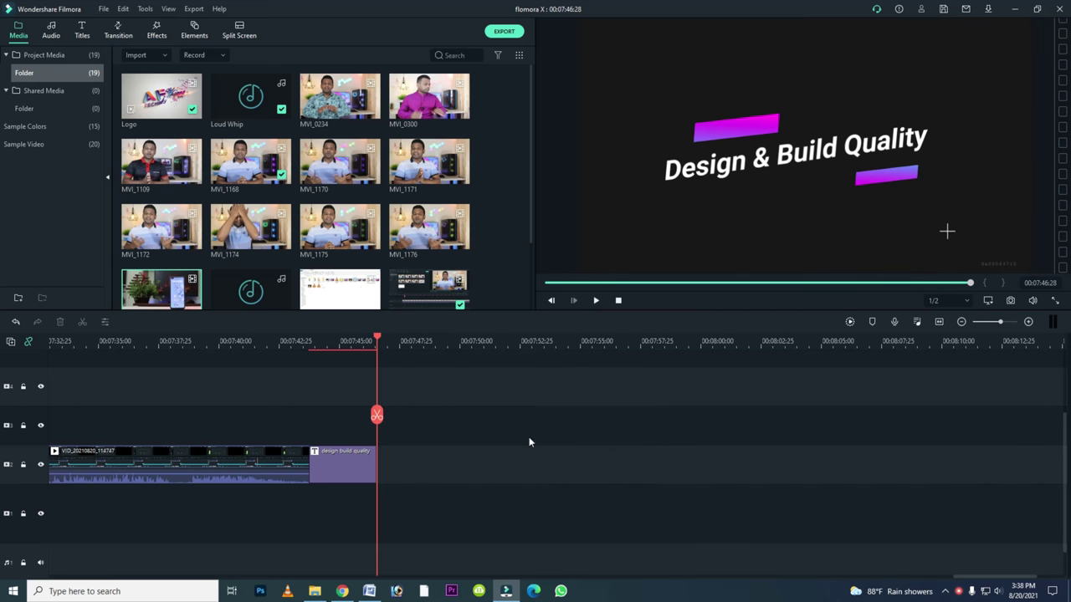
{"action": "scroll", "coordinate": [414, 203], "scroll_direction": "down", "scroll_amount": 2}
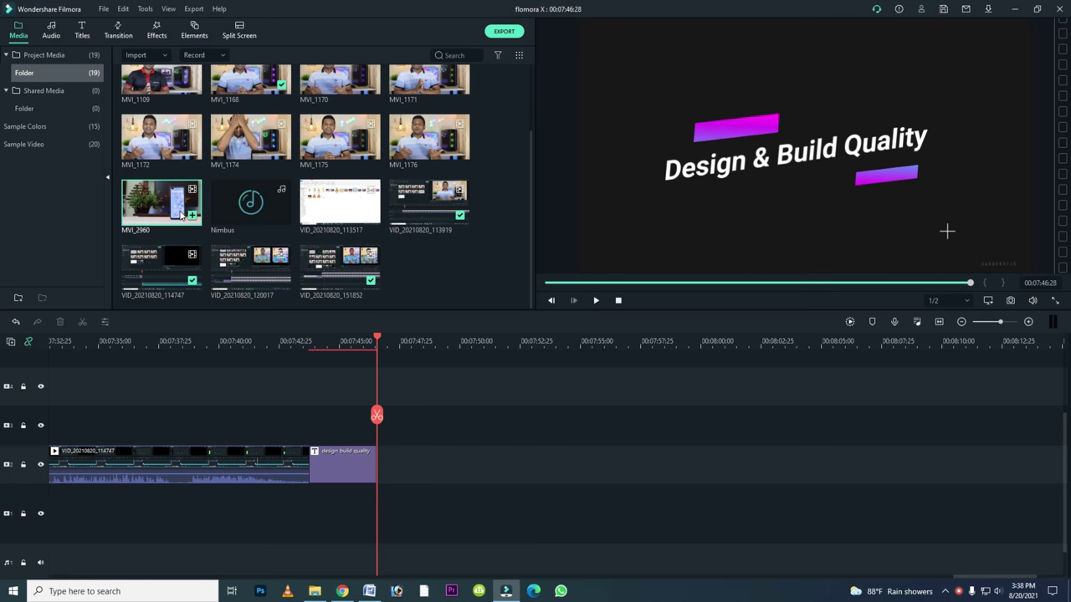
{"action": "left_click_drag", "start_coordinate": [163, 202], "coordinate": [418, 390]}
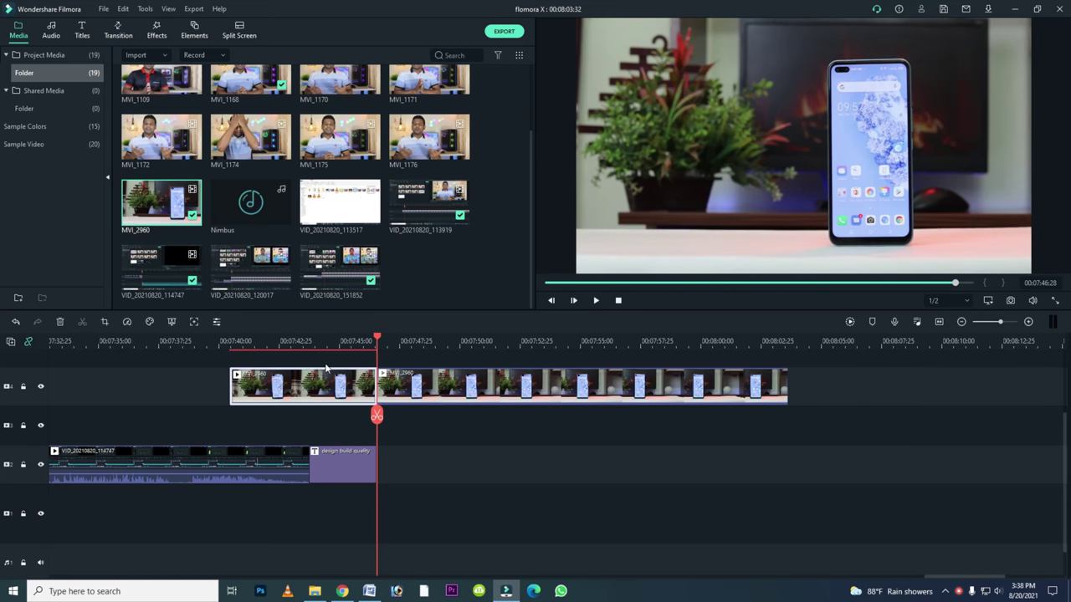
{"action": "left_click_drag", "start_coordinate": [318, 379], "coordinate": [409, 453]}
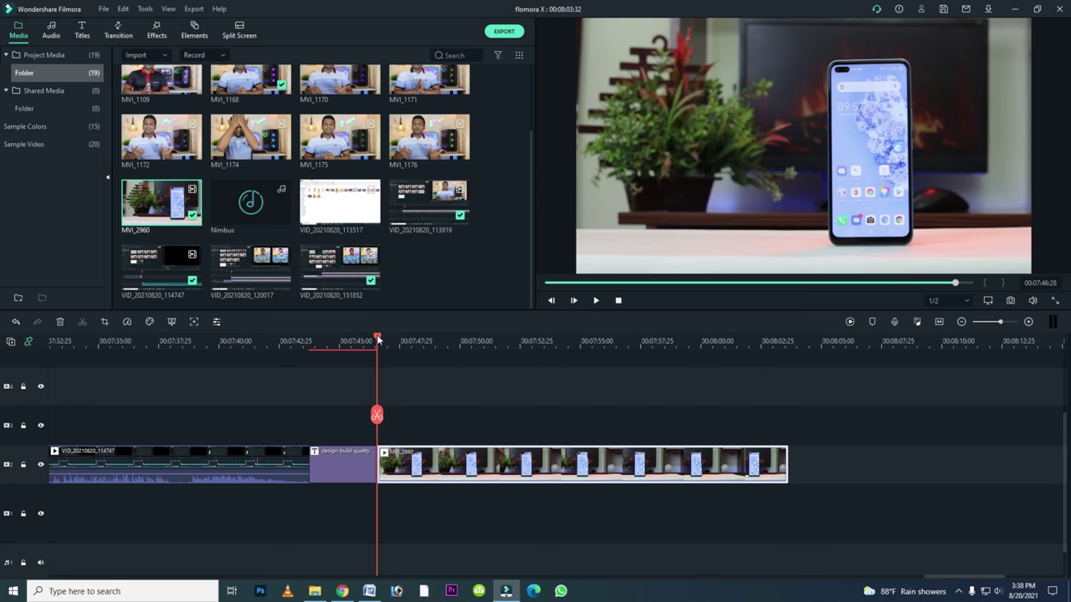
Split the MVI_2960 clip at 00:07:54:33 and delete the part after the cut.
{"action": "left_click_drag", "start_coordinate": [377, 338], "coordinate": [573, 376]}
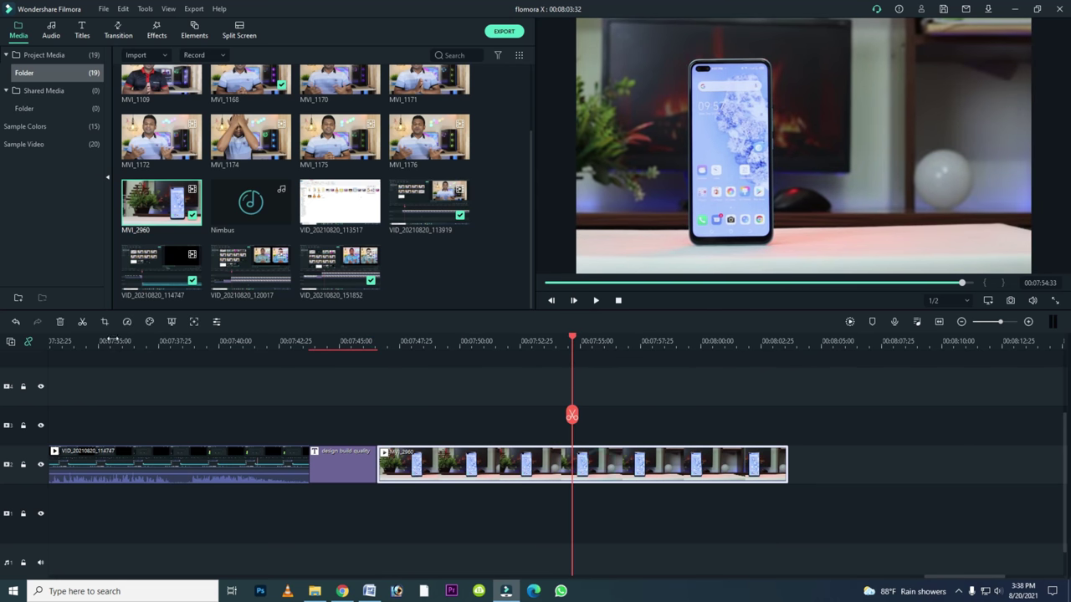
{"action": "left_click", "coordinate": [82, 321]}
{"action": "left_click", "coordinate": [644, 460]}
{"action": "key", "text": "Delete"}
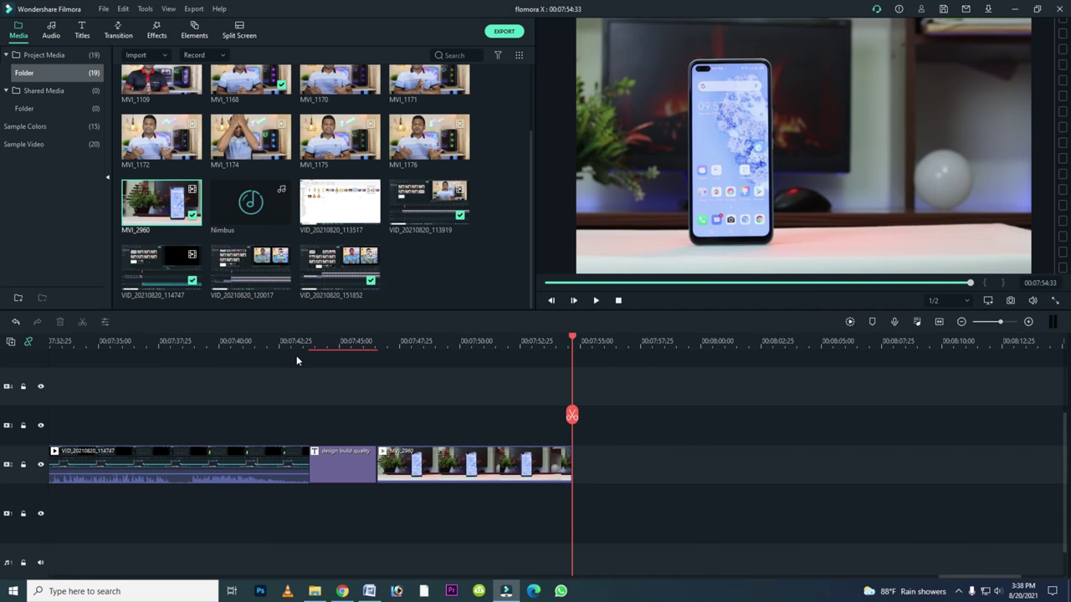
Add the Selfie title above the full length of the MVI_2960 clip and move its text beside the phone's upper right.
{"action": "left_click", "coordinate": [82, 30]}
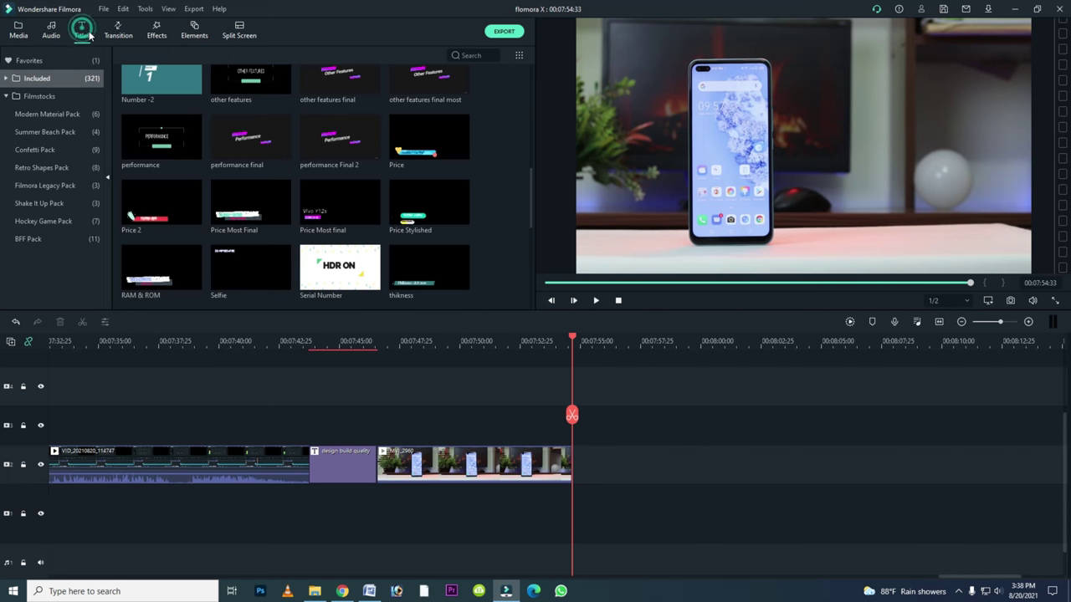
{"action": "left_click", "coordinate": [282, 282]}
{"action": "left_click_drag", "start_coordinate": [599, 516], "coordinate": [410, 428]}
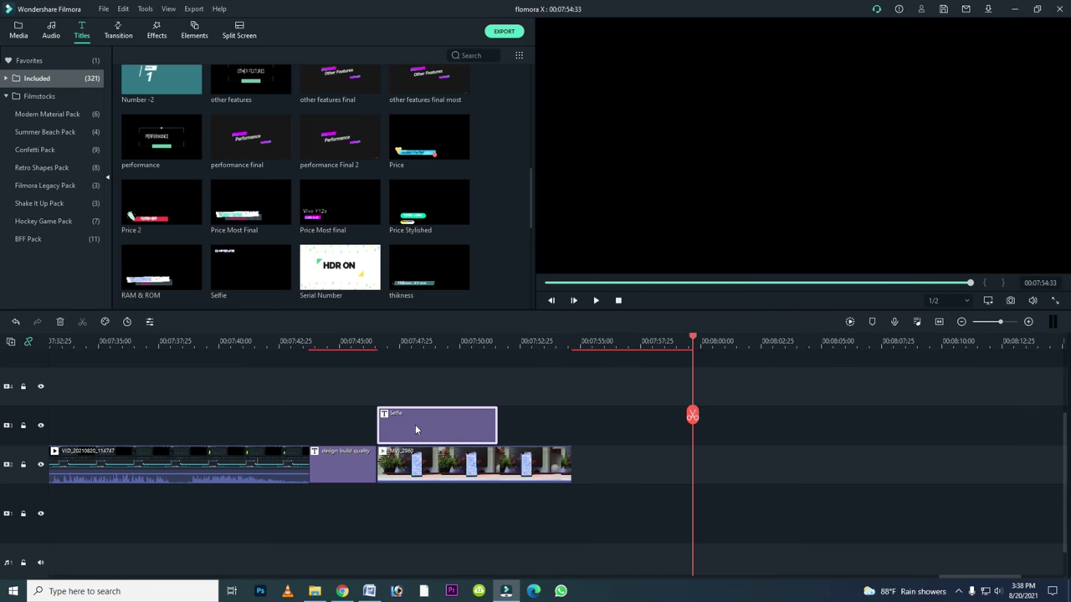
{"action": "left_click_drag", "start_coordinate": [498, 429], "coordinate": [572, 435]}
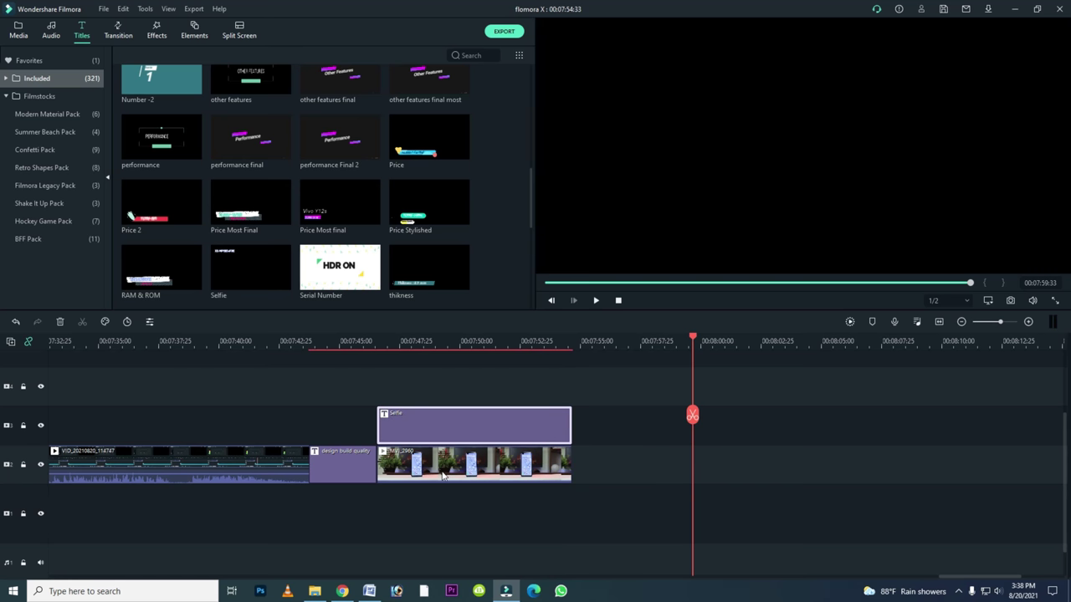
{"action": "double_click", "coordinate": [410, 425]}
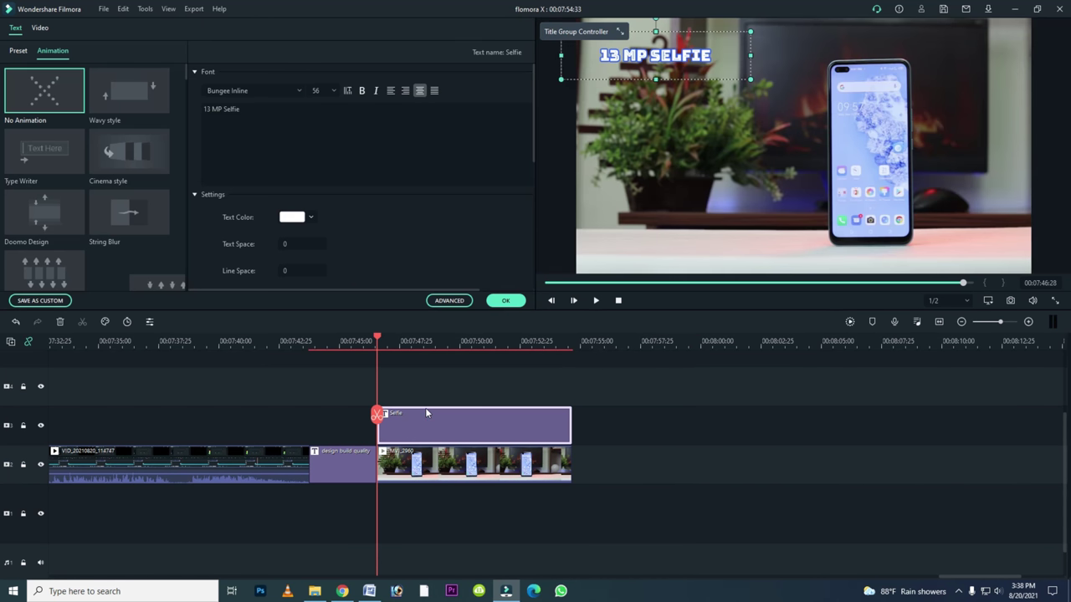
{"action": "left_click_drag", "start_coordinate": [684, 42], "coordinate": [993, 82]}
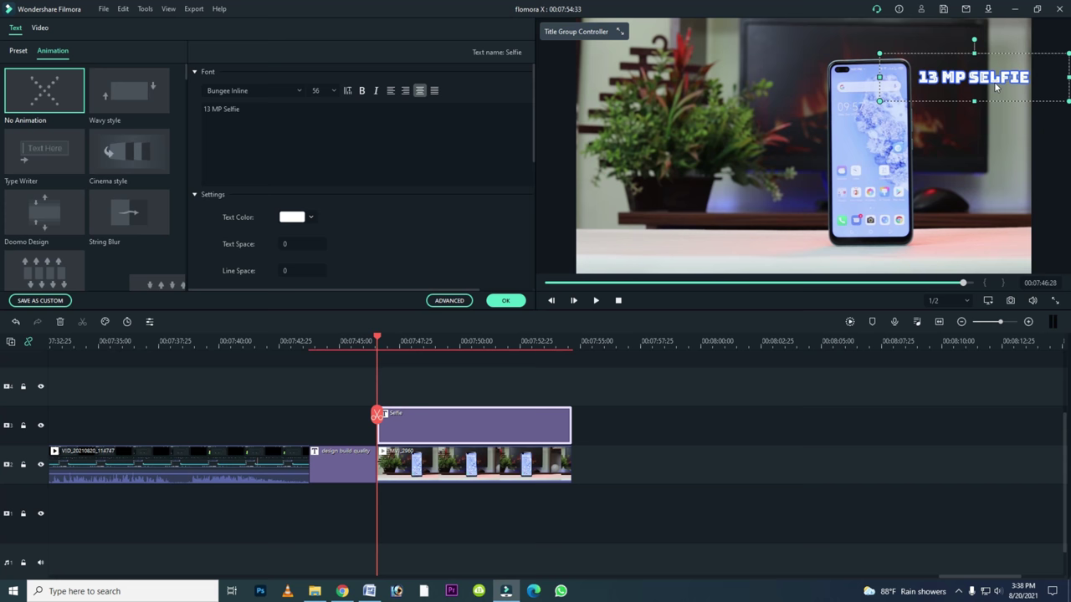
Enable Motion Tracking on the MVI_2960 clip and check the tracking frame in the preview.
{"action": "left_click", "coordinate": [424, 469]}
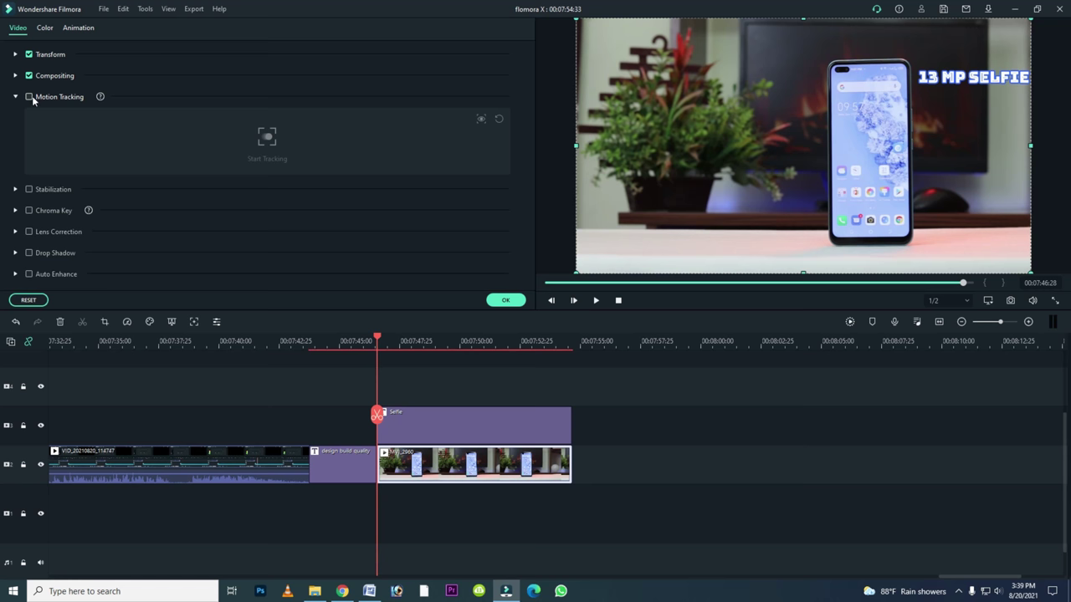
{"action": "left_click", "coordinate": [194, 321]}
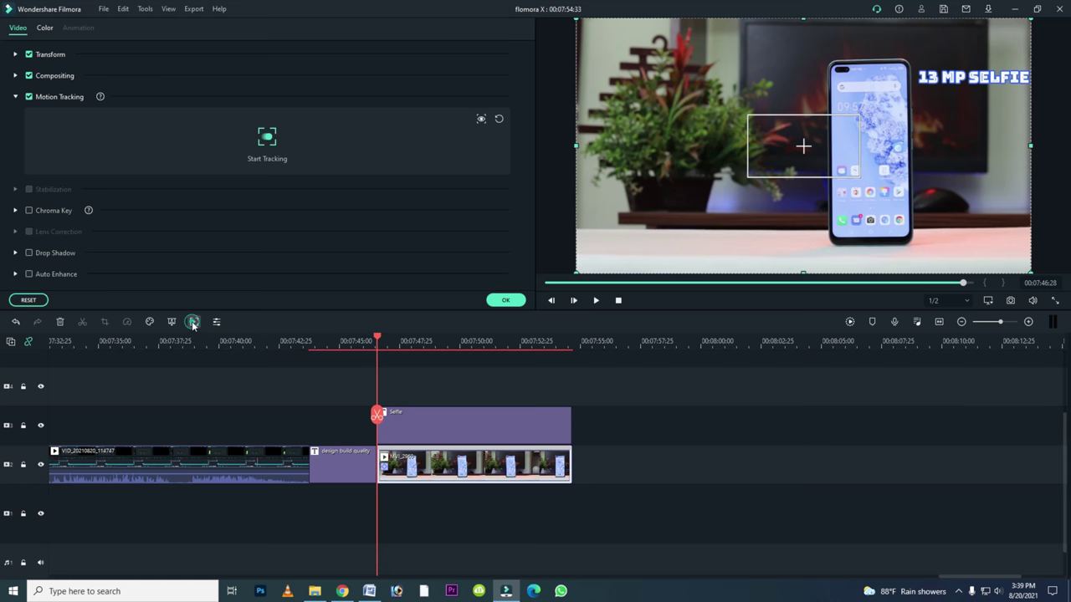
{"action": "left_click", "coordinate": [819, 148]}
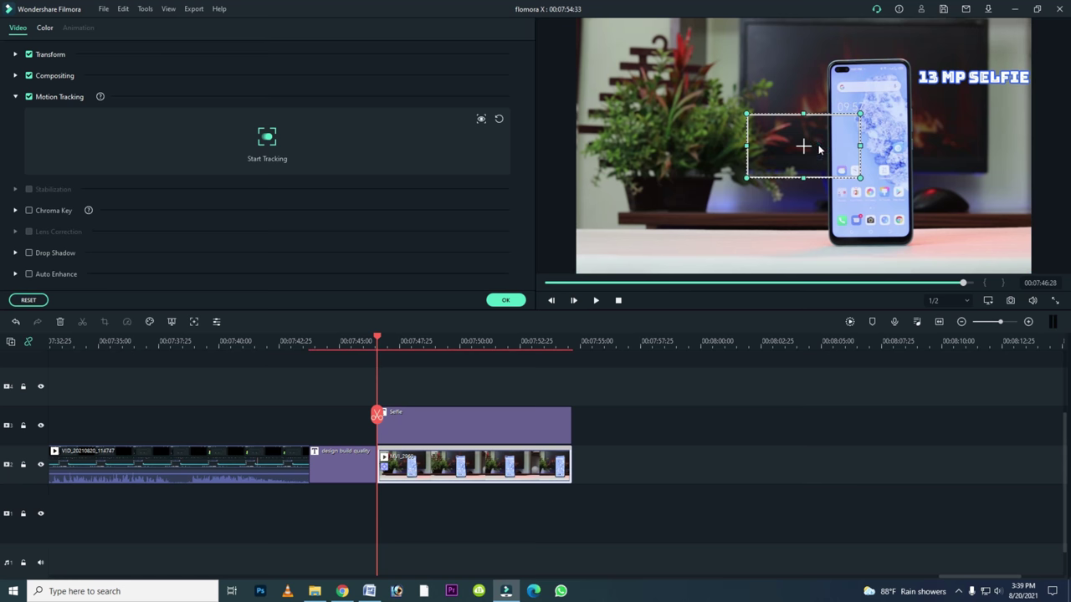
{"action": "left_click", "coordinate": [762, 252]}
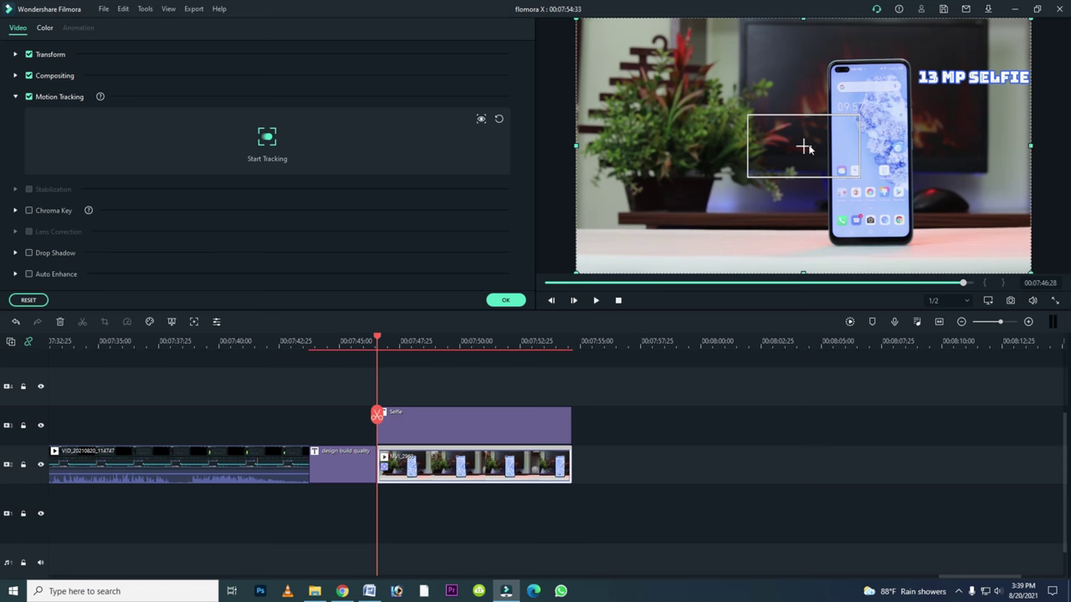
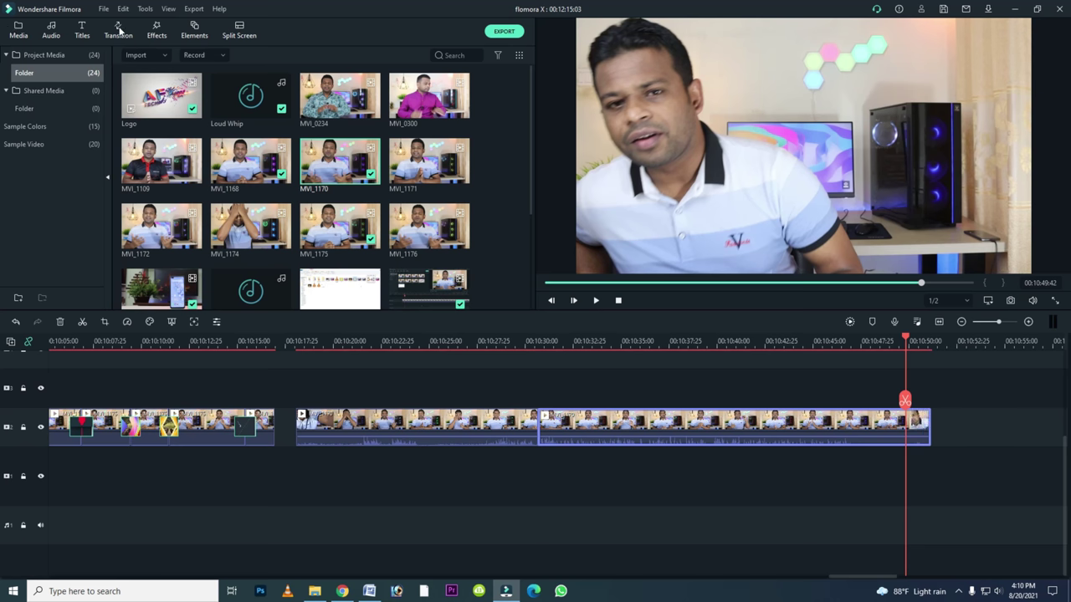
Add an Erase transition at the cut near 00:10:30:00 and play it back from just before the cut.
{"action": "left_click", "coordinate": [121, 33]}
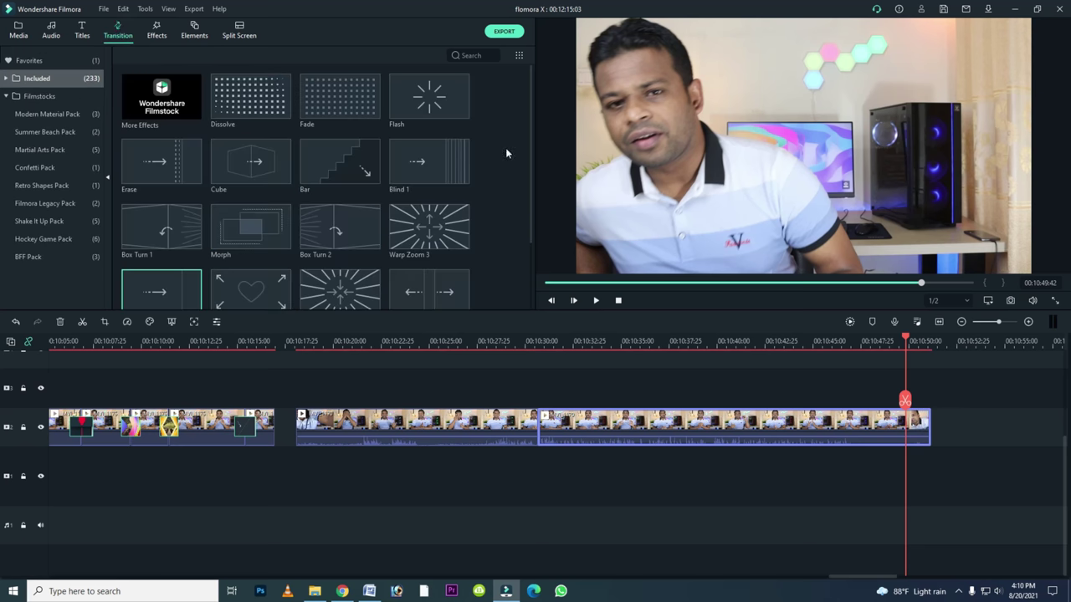
{"action": "left_click_drag", "start_coordinate": [172, 167], "coordinate": [540, 430]}
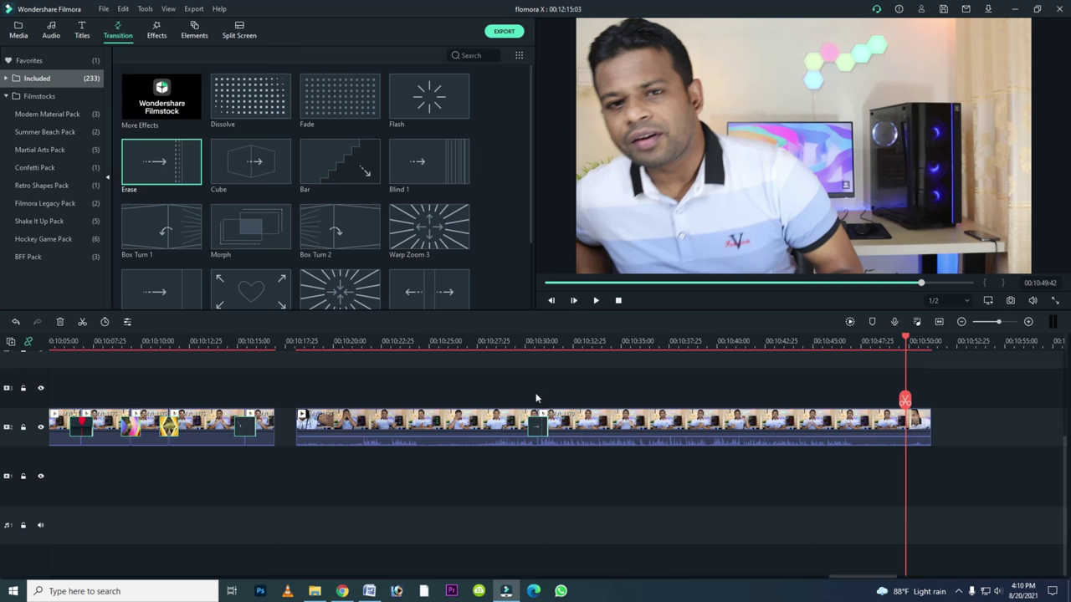
{"action": "left_click_drag", "start_coordinate": [906, 341], "coordinate": [534, 386]}
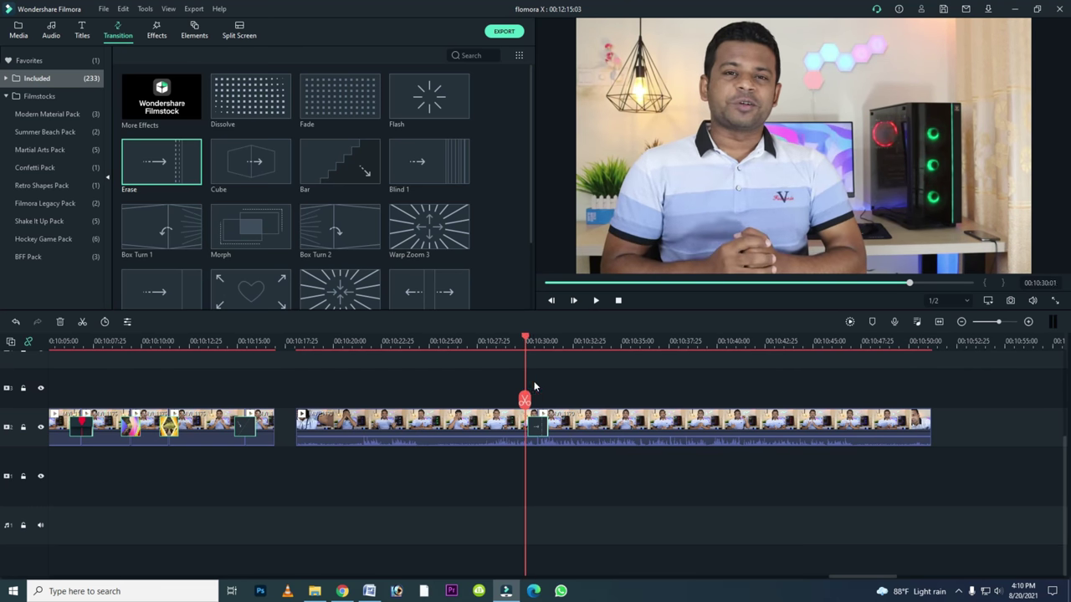
{"action": "left_click", "coordinate": [597, 302]}
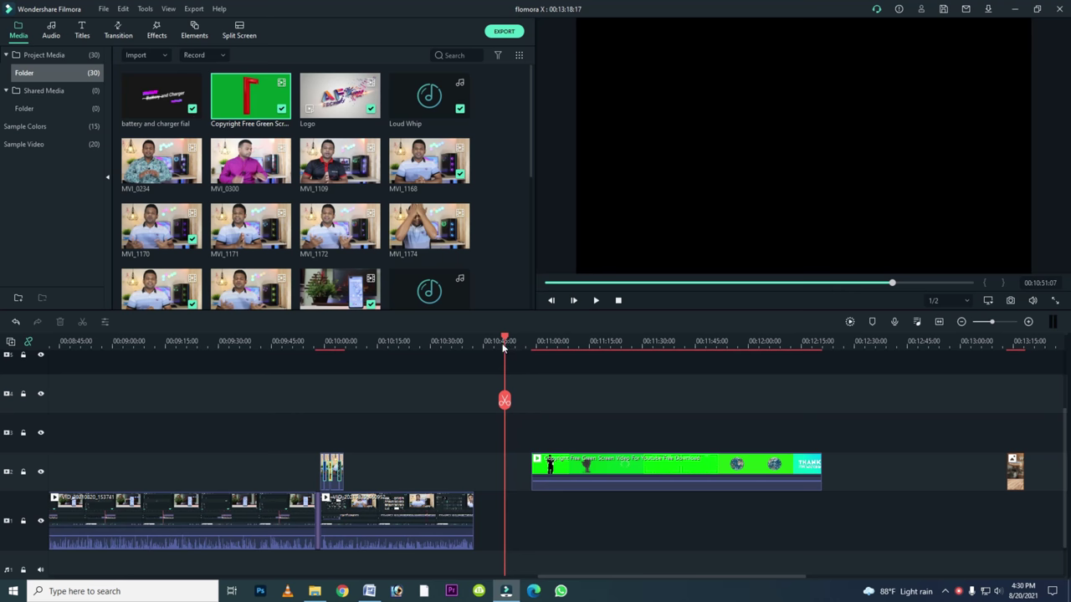
Extend the start of the green screen clip back to about 00:10:50 on the timeline.
{"action": "left_click_drag", "start_coordinate": [504, 342], "coordinate": [540, 370]}
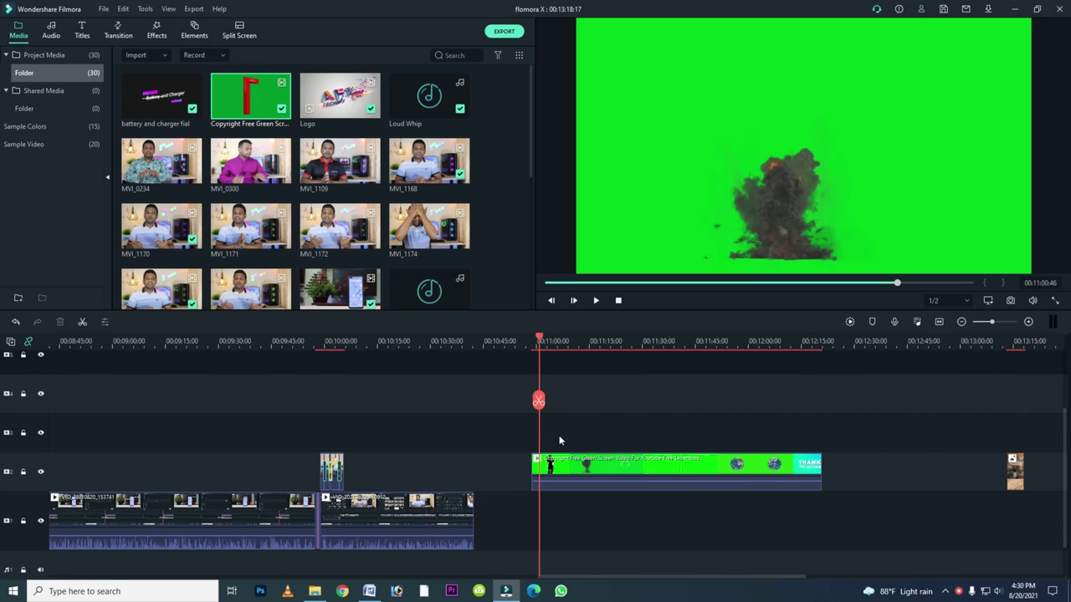
{"action": "left_click", "coordinate": [536, 464]}
{"action": "left_click_drag", "start_coordinate": [533, 465], "coordinate": [499, 466]}
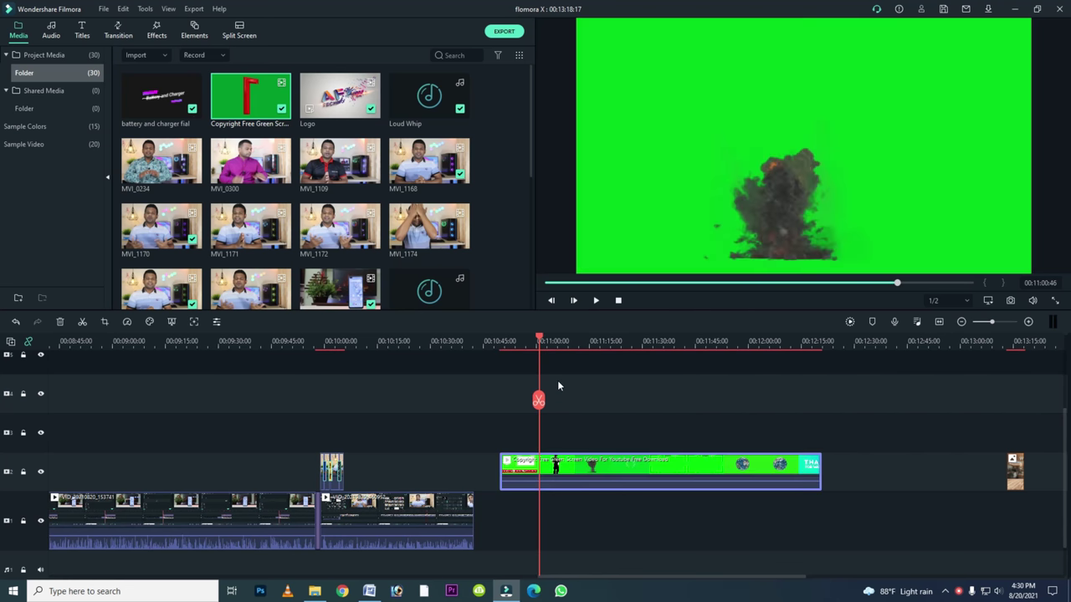
Go to the dancing man at 00:10:55:12 and remove the clip's green background with Chroma Key.
{"action": "left_click_drag", "start_coordinate": [536, 335], "coordinate": [520, 350]}
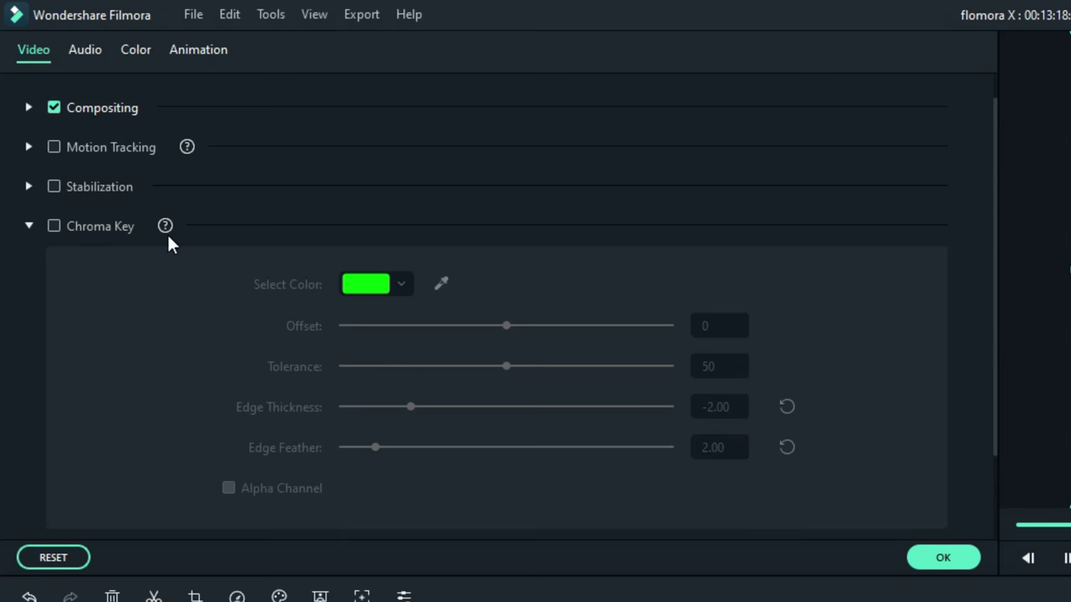
{"action": "left_click", "coordinate": [55, 224]}
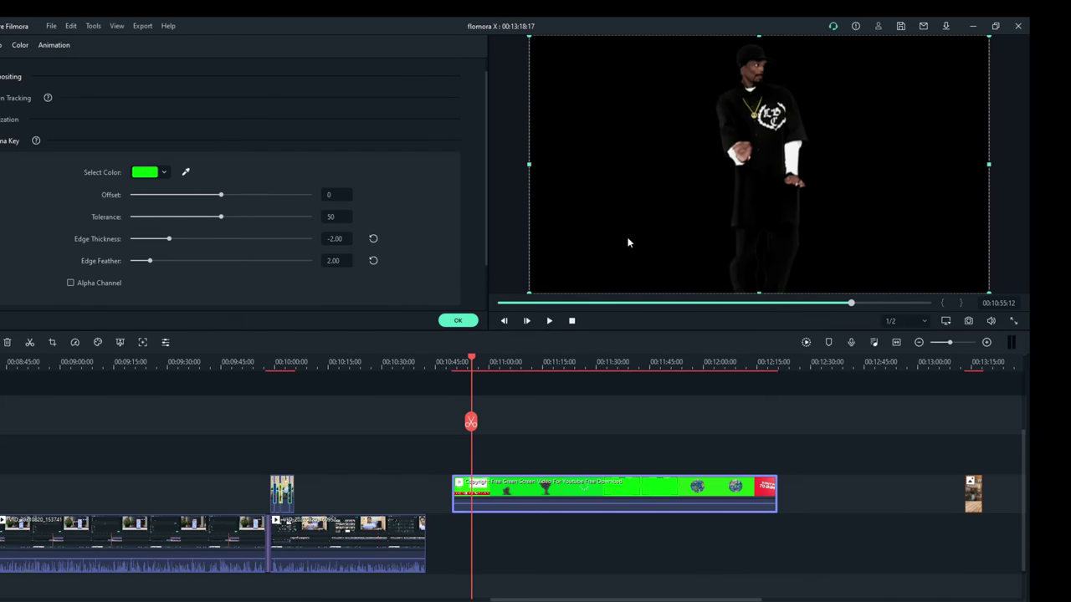
{"action": "left_click", "coordinate": [457, 321]}
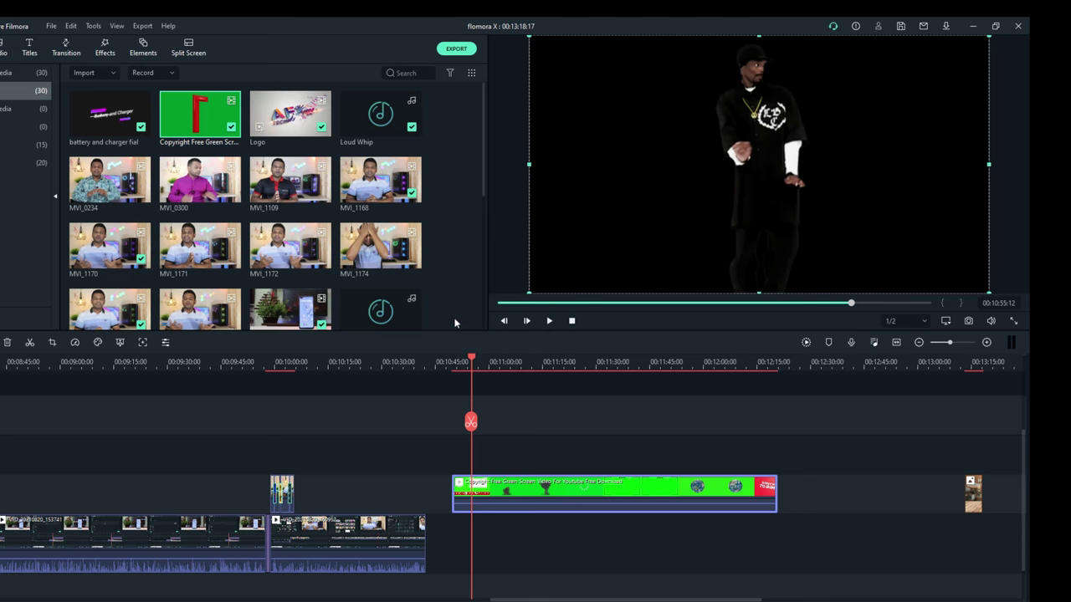
Place the wooden-board background image on the first video track directly beneath the green screen clip, matching its span.
{"action": "scroll", "coordinate": [388, 238], "scroll_direction": "down", "scroll_amount": 4}
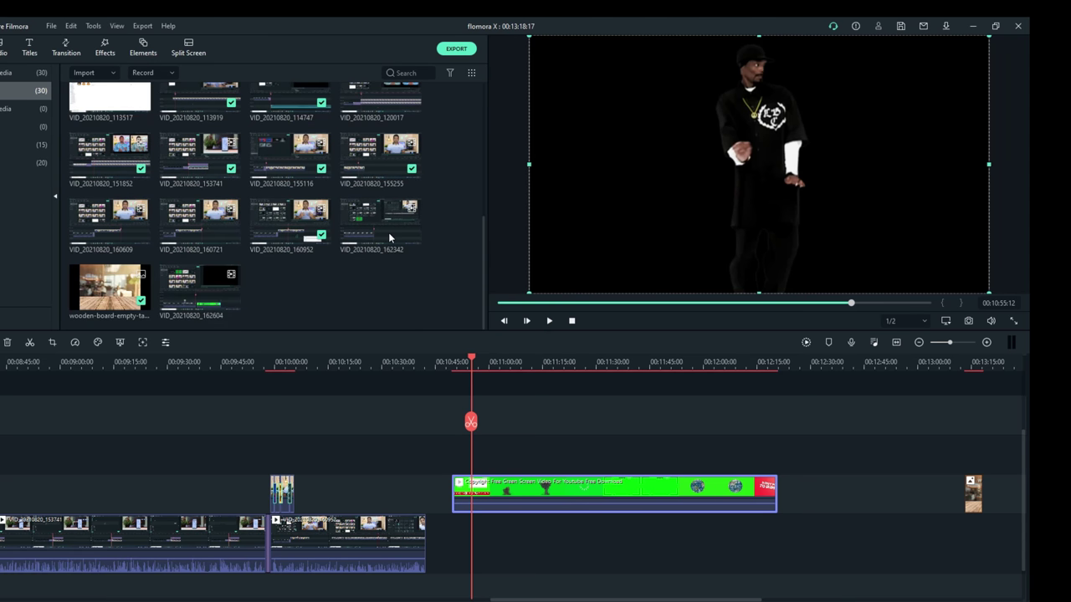
{"action": "left_click", "coordinate": [100, 288]}
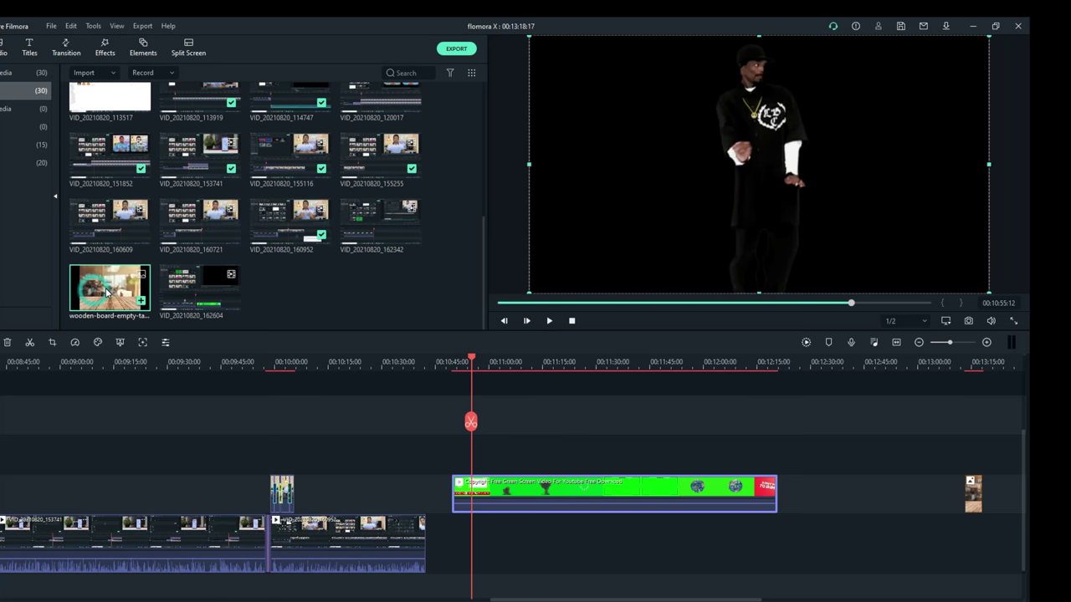
{"action": "left_click_drag", "start_coordinate": [106, 290], "coordinate": [777, 542]}
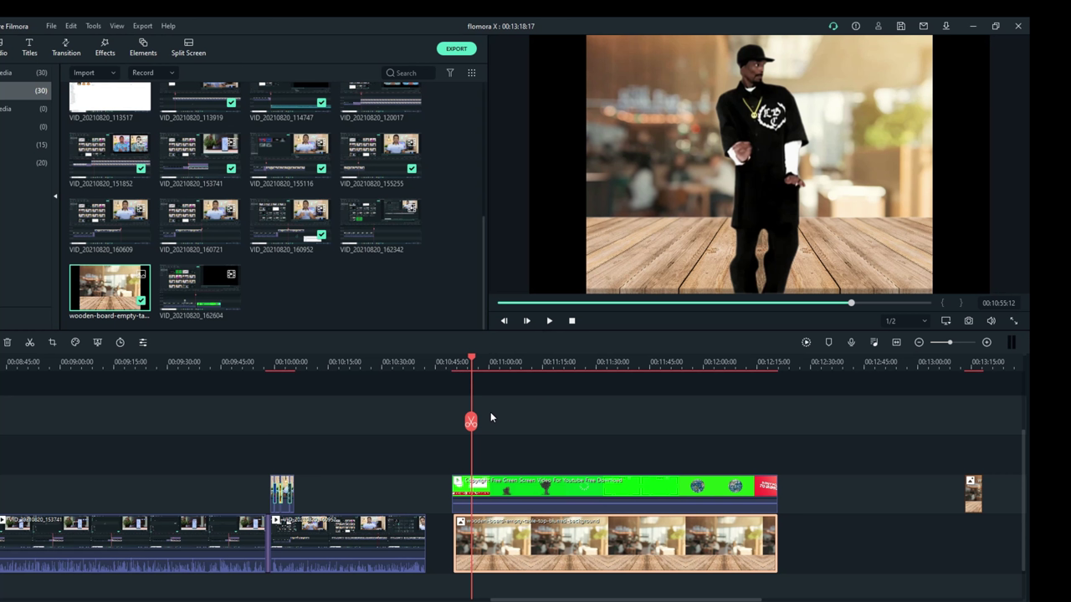
Set the green screen clip's Chroma Key Offset to -14 and Tolerance to 59, and play the composite.
{"action": "double_click", "coordinate": [494, 489]}
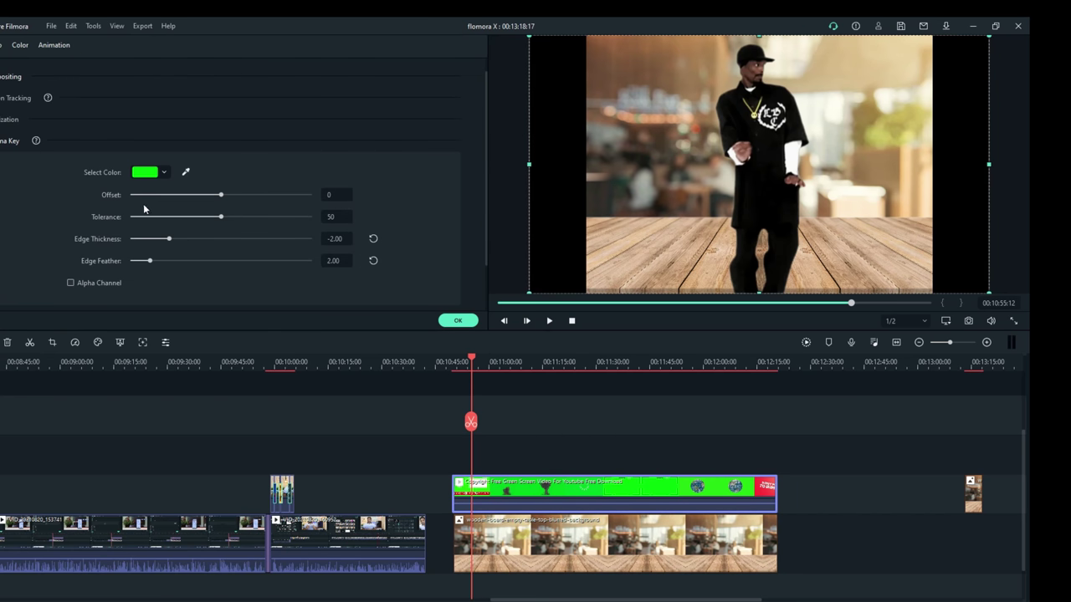
{"action": "left_click_drag", "start_coordinate": [220, 194], "coordinate": [196, 198]}
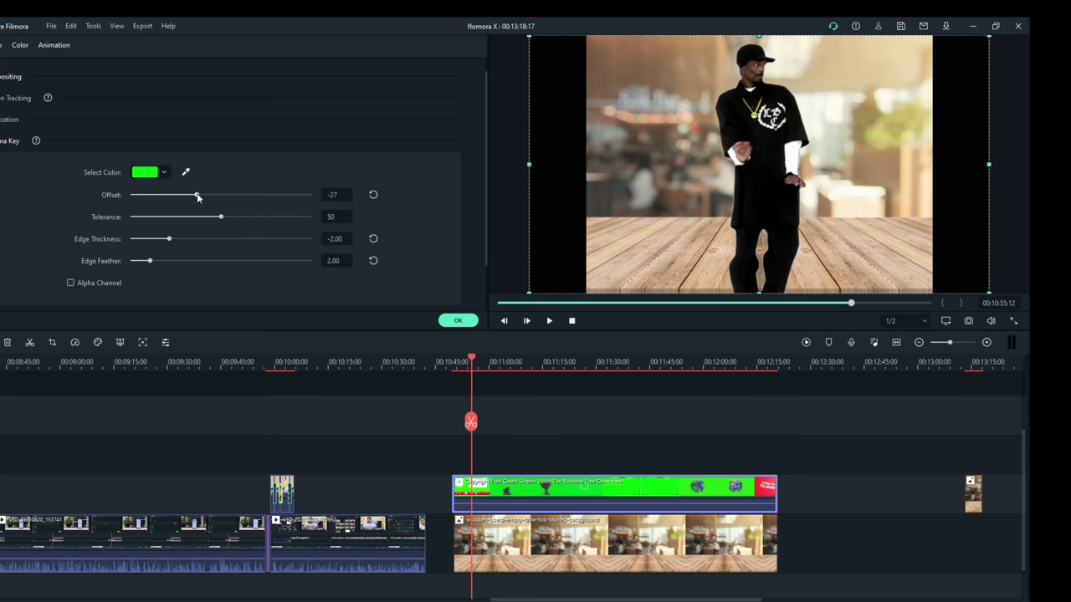
{"action": "left_click_drag", "start_coordinate": [211, 195], "coordinate": [238, 218]}
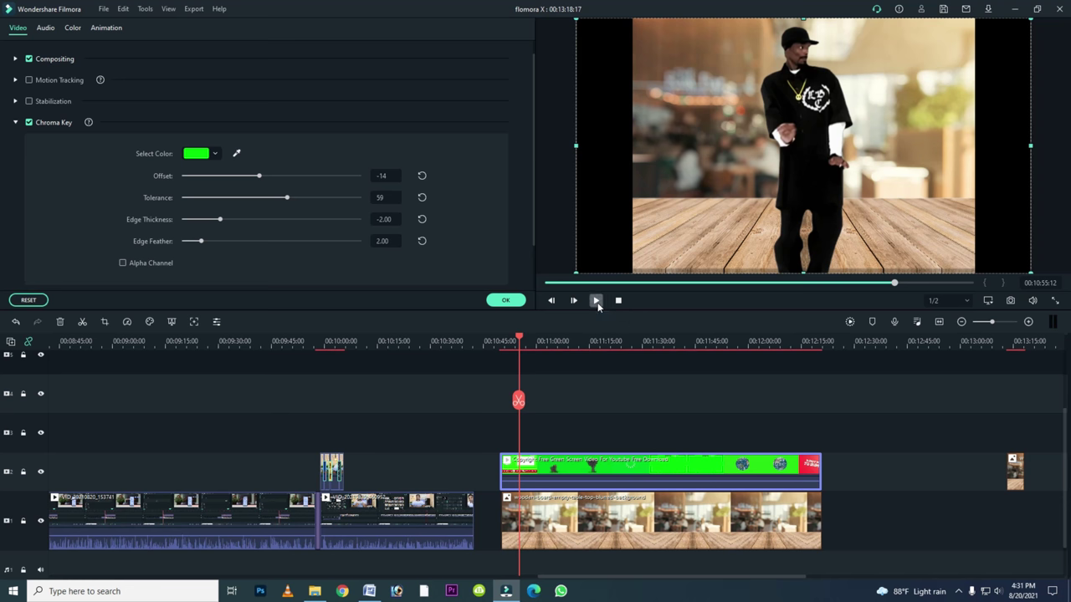
{"action": "left_click", "coordinate": [597, 302]}
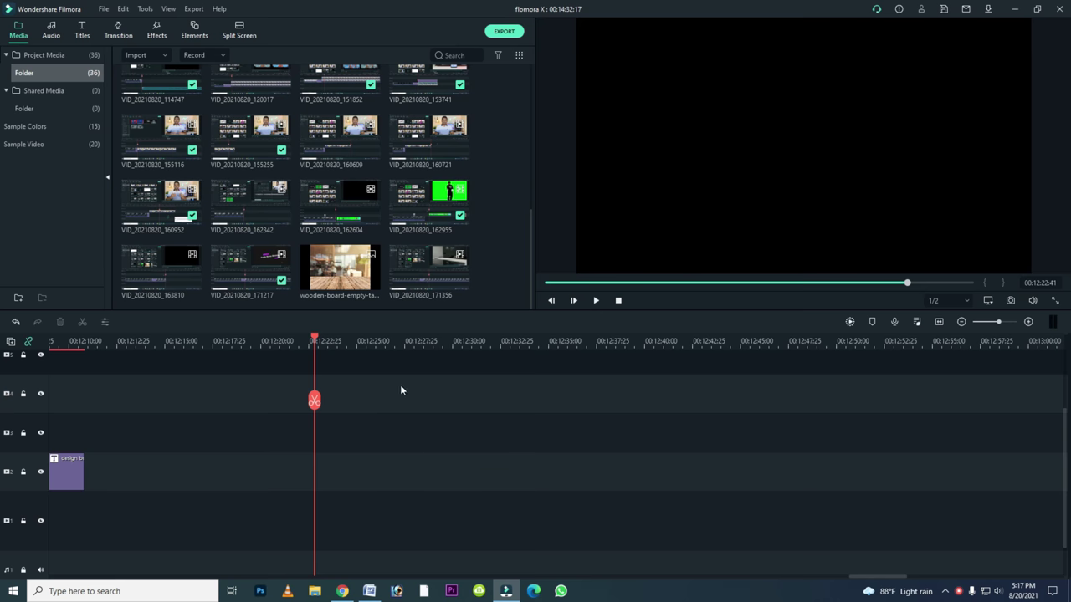
Add the MVI_0965 clip to the third video track around the playhead and remove its background noise at the strongest Denoise level.
{"action": "scroll", "coordinate": [378, 224], "scroll_direction": "up", "scroll_amount": 10}
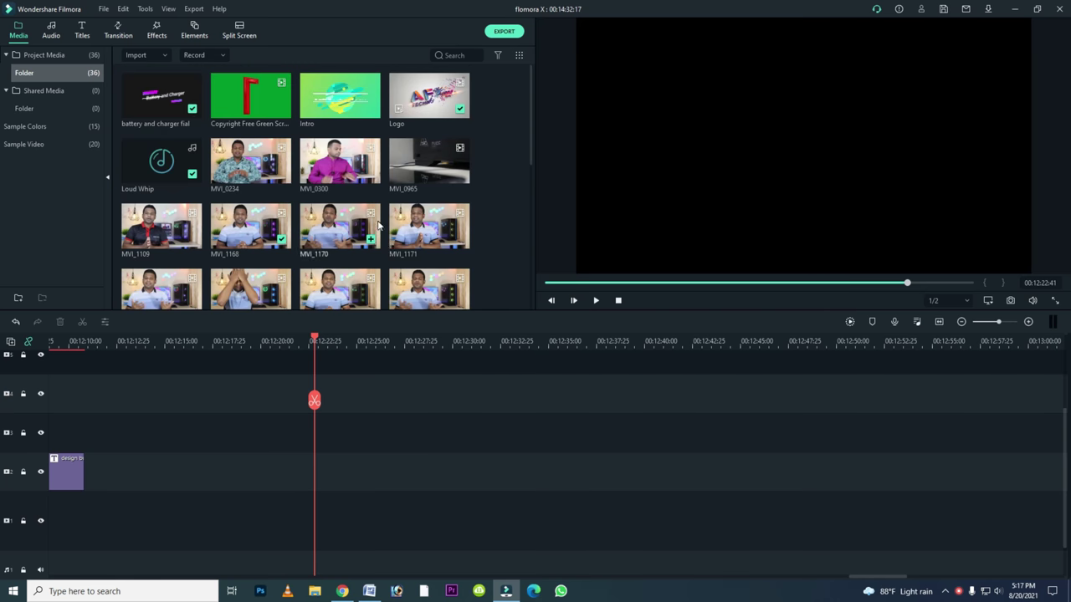
{"action": "left_click_drag", "start_coordinate": [430, 162], "coordinate": [289, 435]}
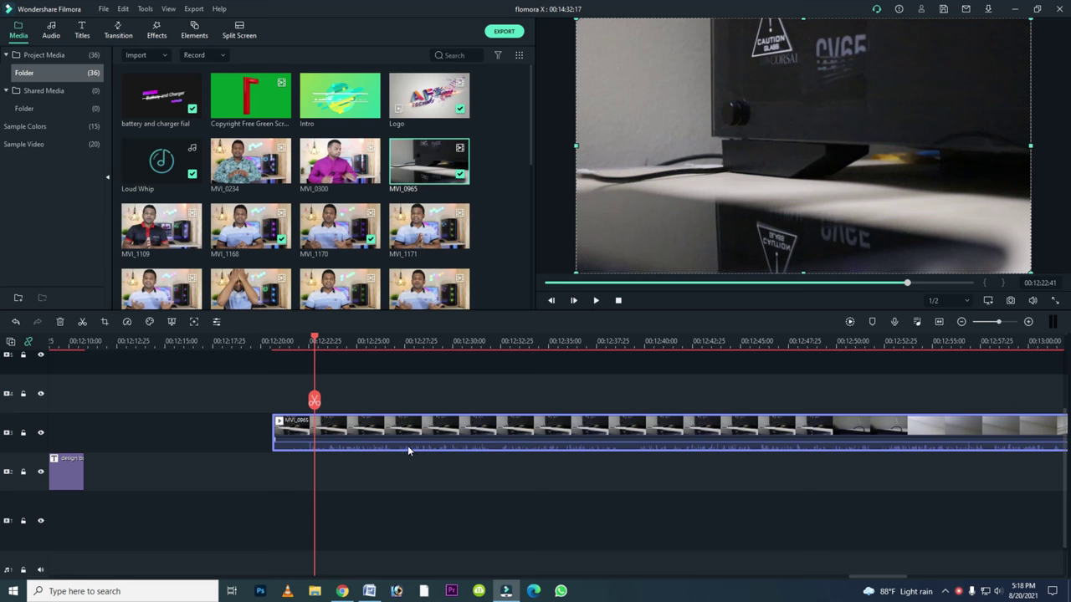
{"action": "right_click", "coordinate": [360, 432]}
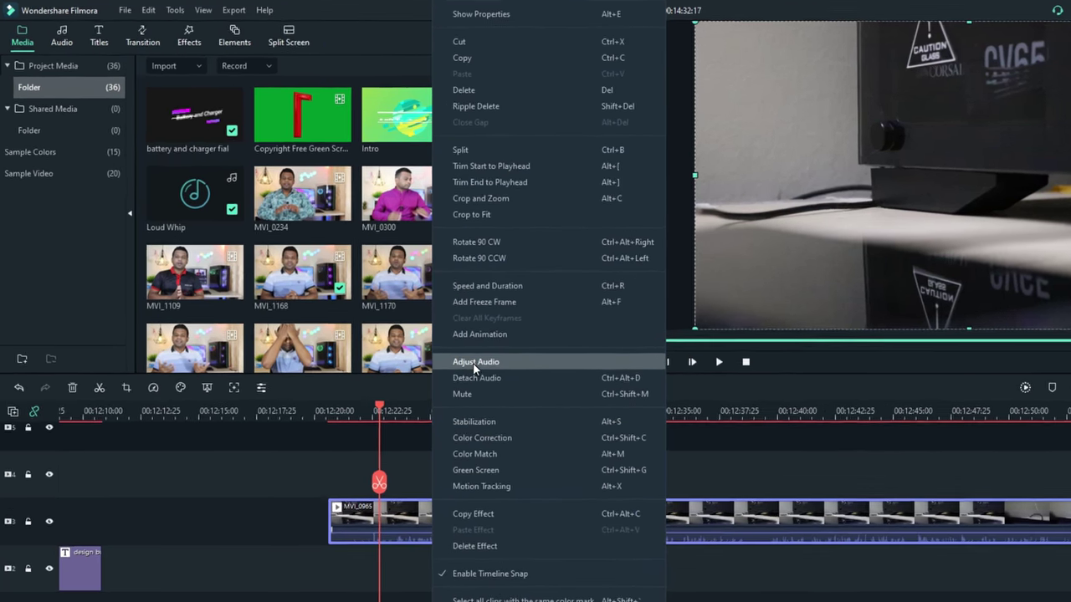
{"action": "left_click", "coordinate": [391, 301]}
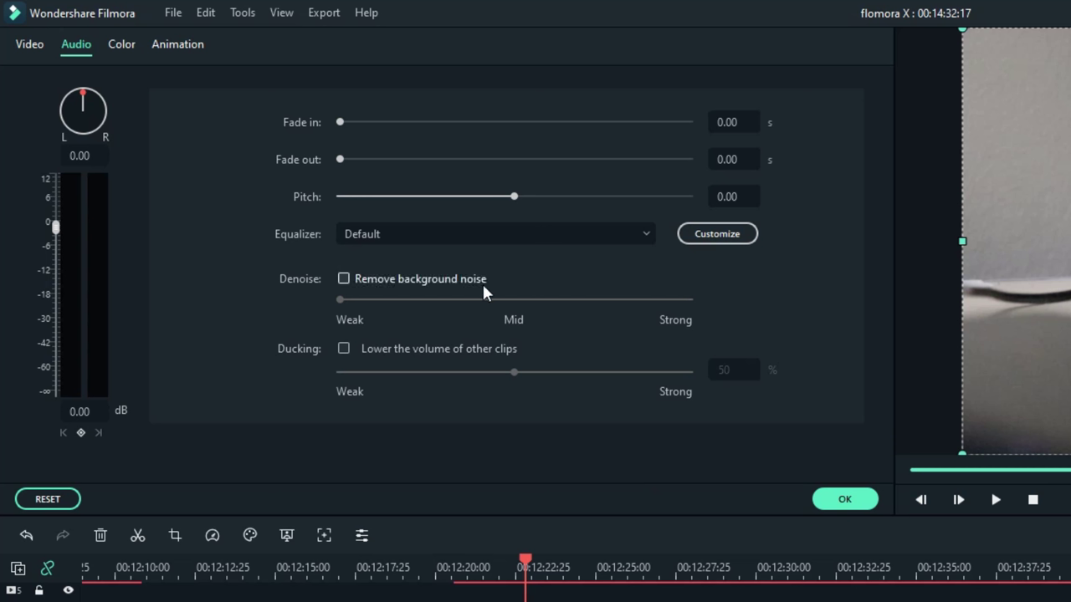
{"action": "left_click", "coordinate": [343, 279]}
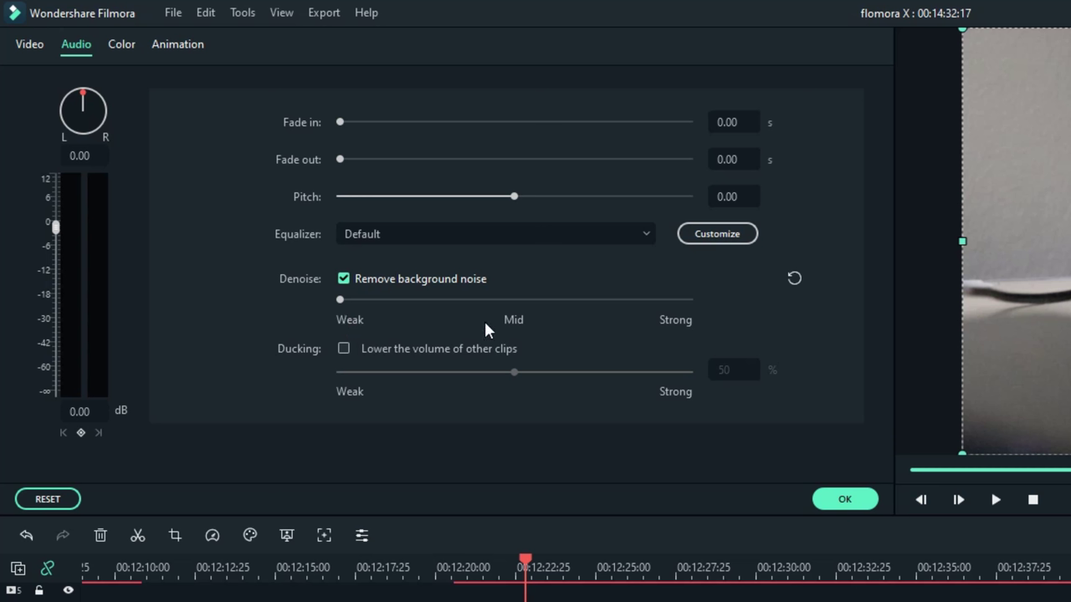
{"action": "left_click_drag", "start_coordinate": [507, 300], "coordinate": [712, 300]}
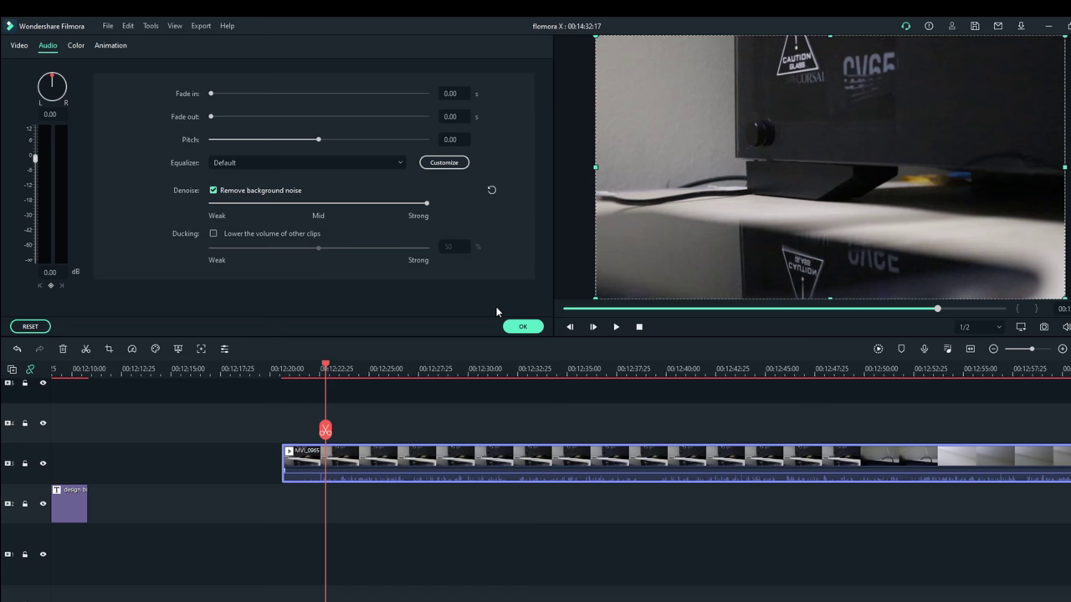
{"action": "left_click", "coordinate": [518, 329]}
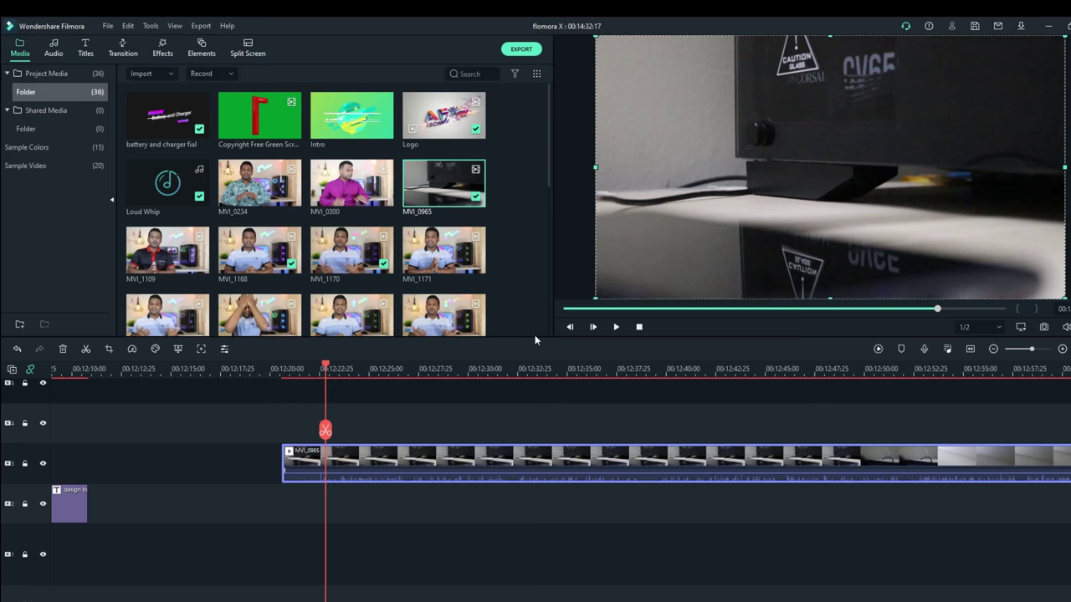
Delete the MVI_0965 clip from the timeline.
{"action": "left_click", "coordinate": [401, 462]}
{"action": "key", "text": "Delete"}
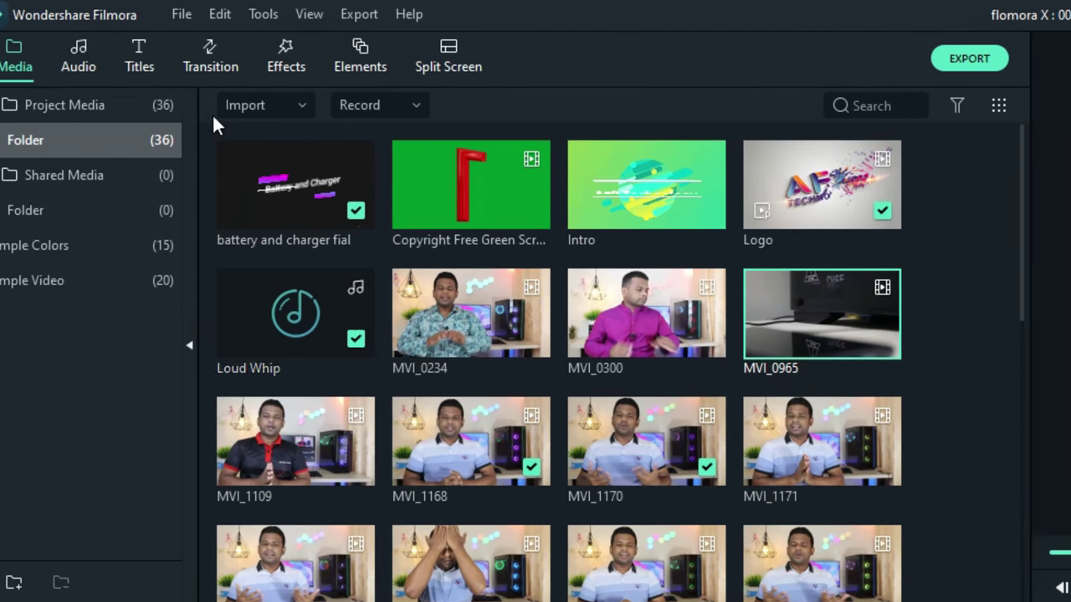
Browse the custom and included title templates.
{"action": "left_click", "coordinate": [139, 51]}
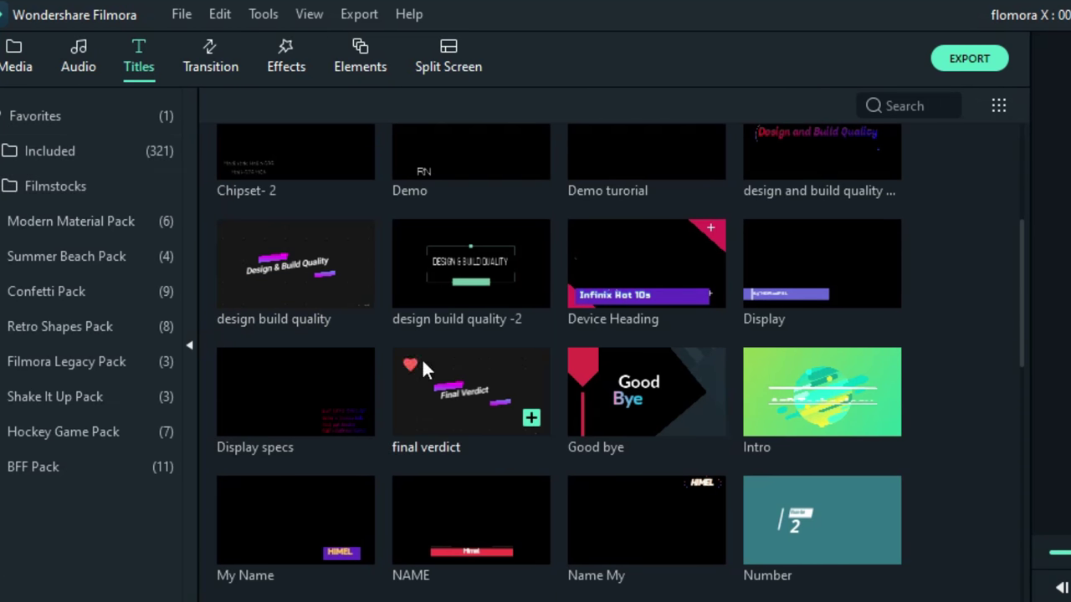
{"action": "scroll", "coordinate": [591, 351], "scroll_direction": "down", "scroll_amount": 10}
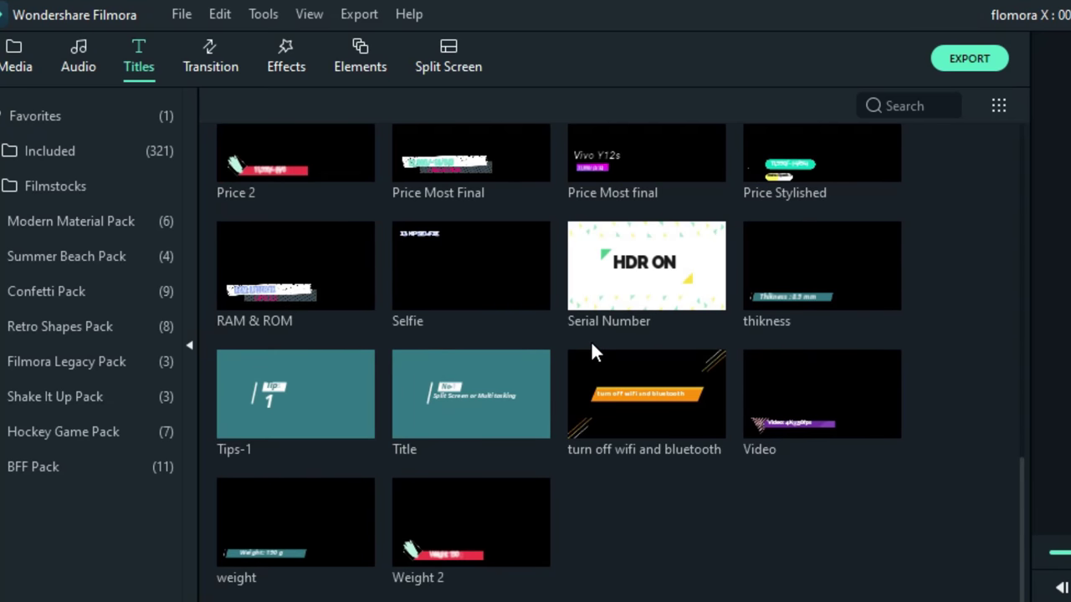
{"action": "left_click", "coordinate": [56, 154]}
{"action": "scroll", "coordinate": [608, 297], "scroll_direction": "down", "scroll_amount": 15}
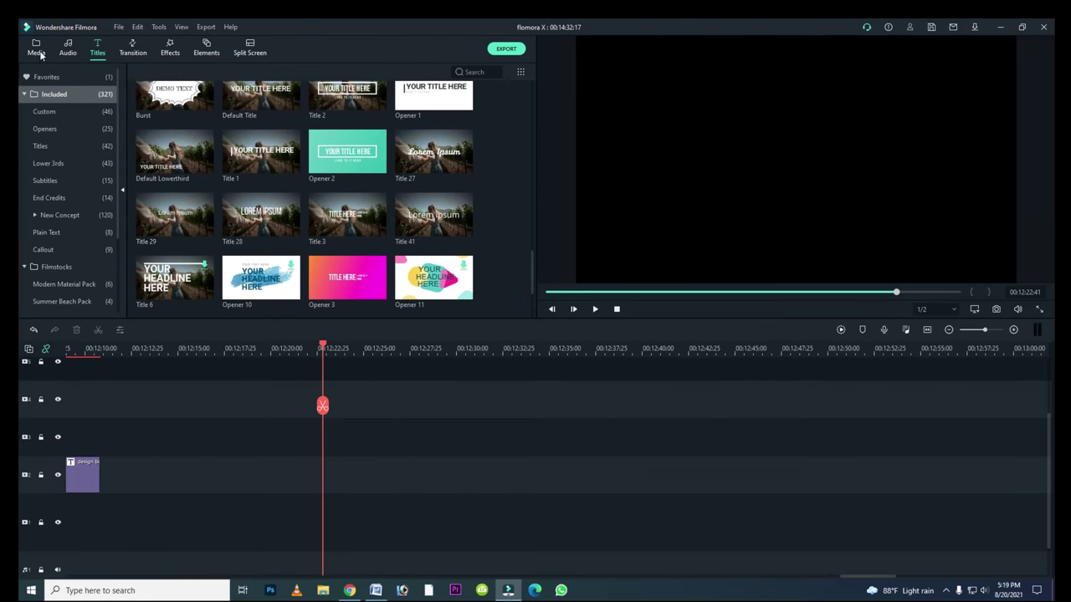
Add the MVI_0234 clip to the second video track, starting at about 00:12:16.
{"action": "left_click", "coordinate": [35, 48]}
{"action": "left_click_drag", "start_coordinate": [251, 176], "coordinate": [198, 470]}
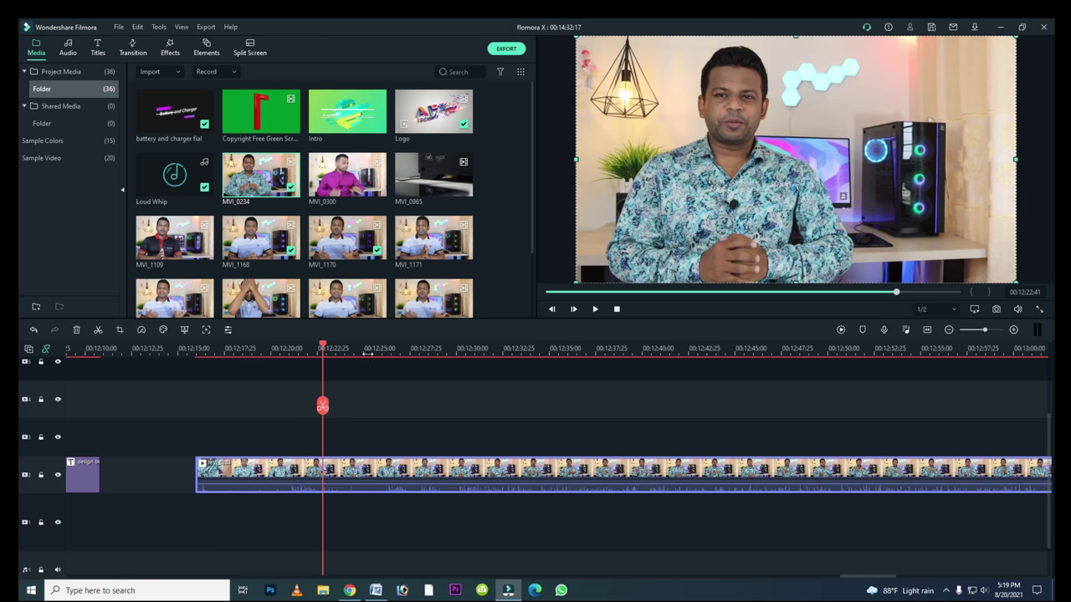
Try the Title 3 template above the MVI_0234 clip at 00:12:22:41, view its text settings, and delete it.
{"action": "left_click", "coordinate": [95, 51]}
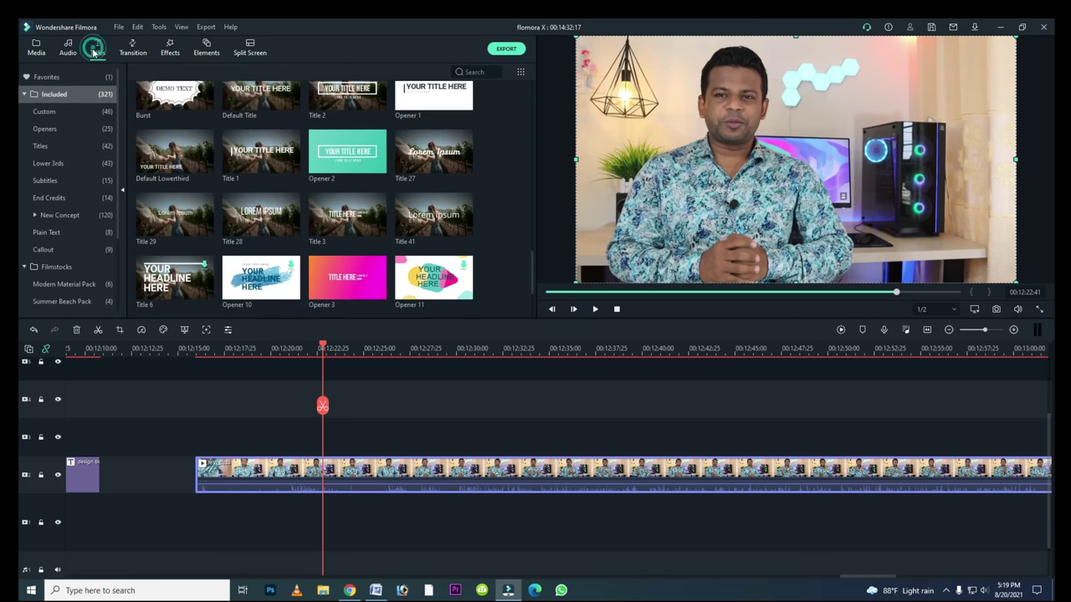
{"action": "left_click", "coordinate": [377, 228]}
{"action": "left_click_drag", "start_coordinate": [356, 369], "coordinate": [346, 435]}
{"action": "double_click", "coordinate": [346, 435]}
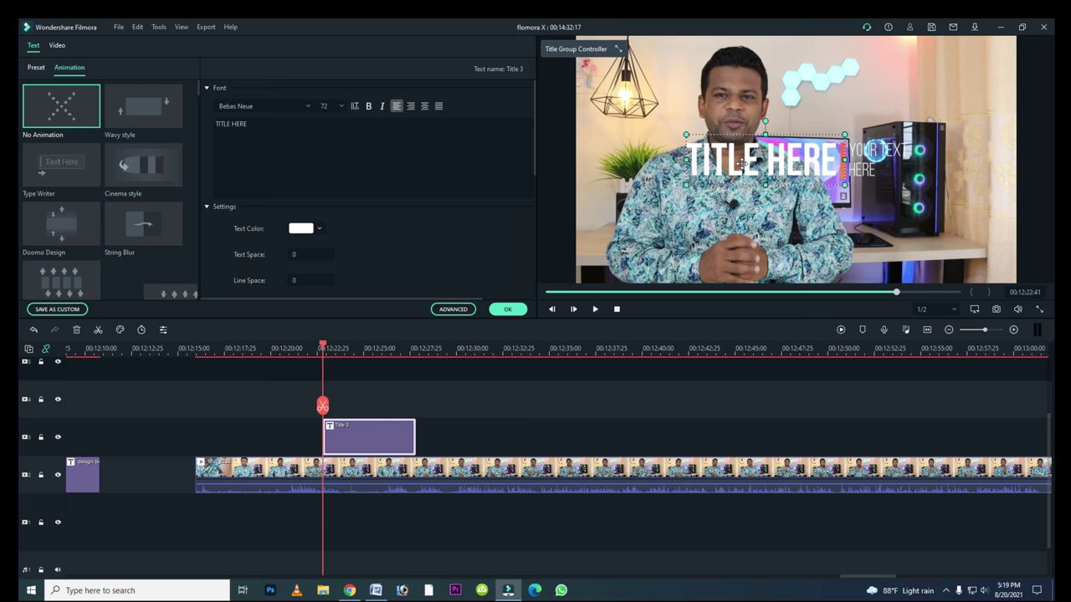
{"action": "left_click", "coordinate": [507, 309]}
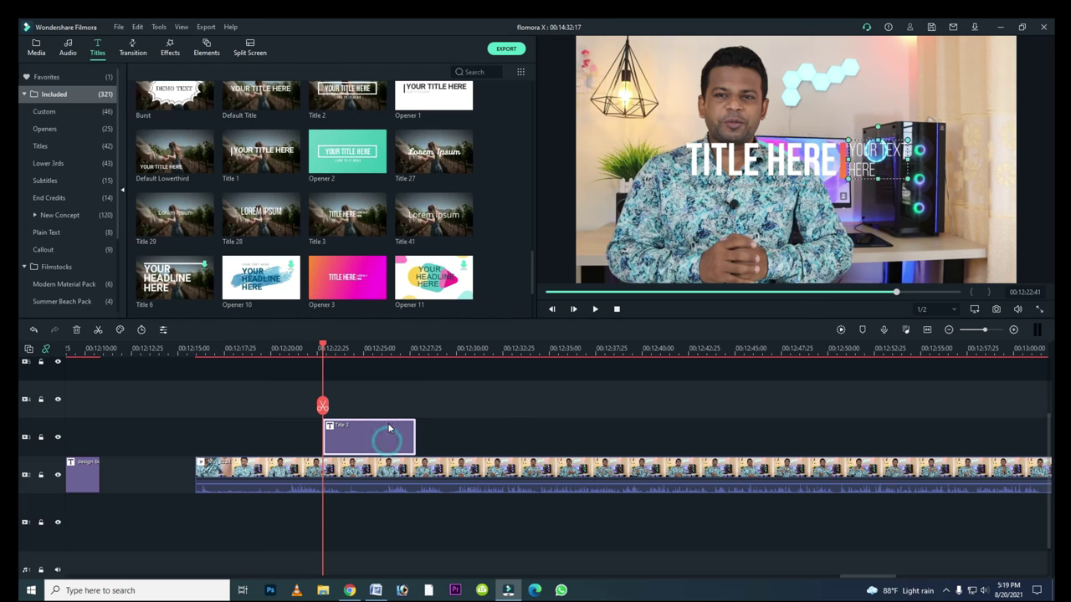
{"action": "key", "text": "Delete"}
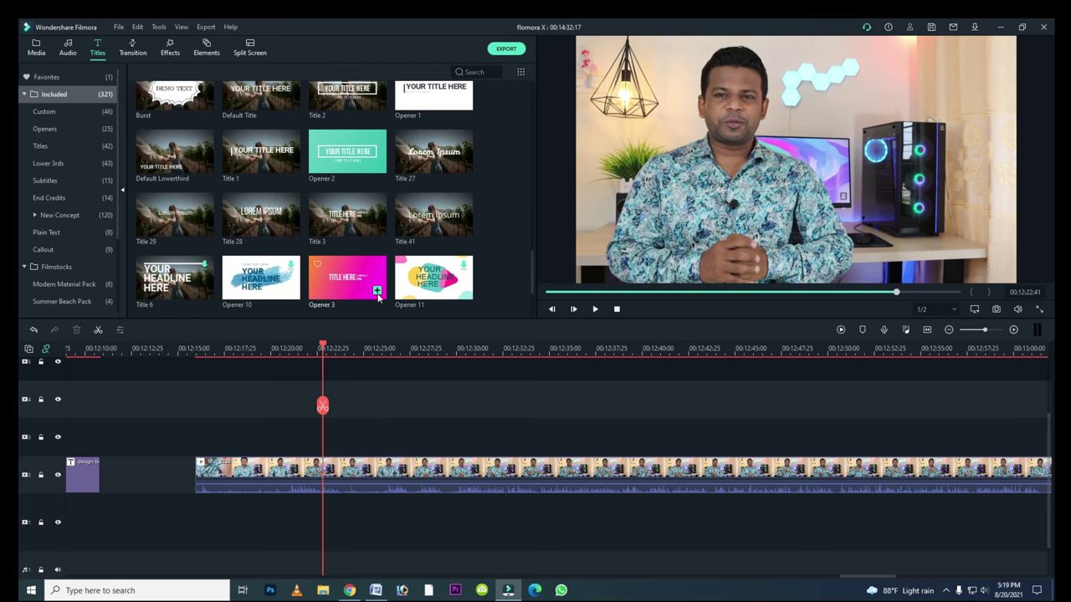
Place the Opener 3 title on the third video track at 00:12:22:09 and view its text settings.
{"action": "left_click_drag", "start_coordinate": [377, 292], "coordinate": [344, 437]}
{"action": "double_click", "coordinate": [343, 437]}
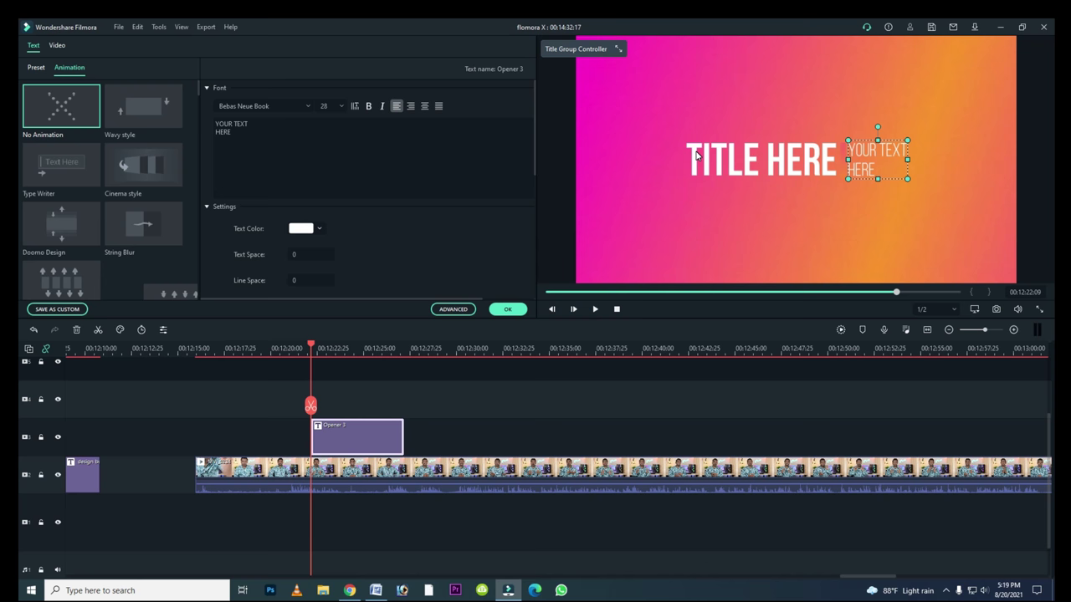
{"action": "left_click", "coordinate": [512, 309]}
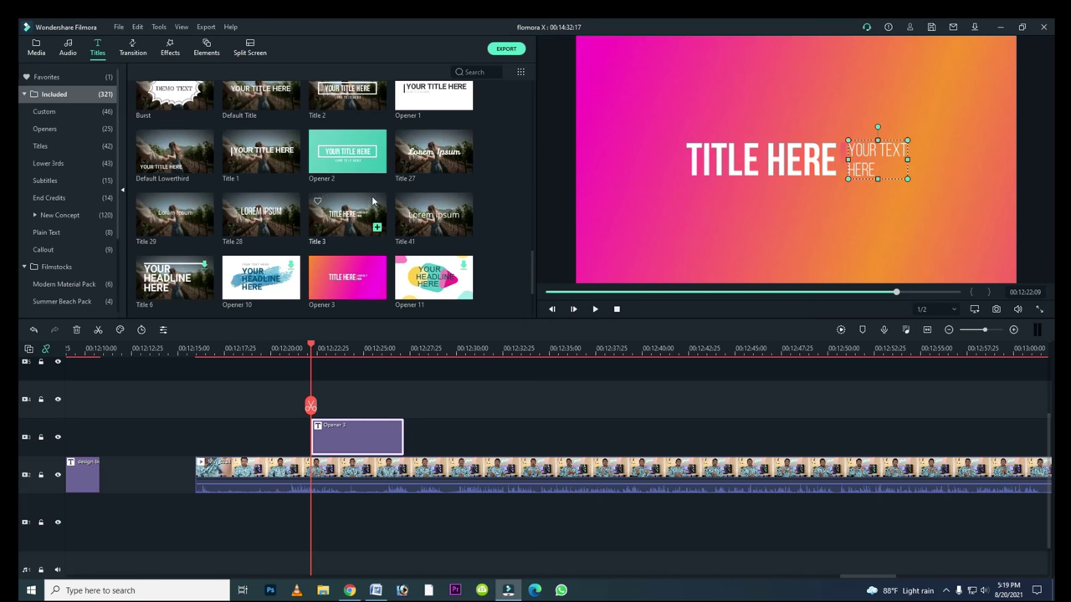
Replace the Opener 3 title with Opener 18 on the third video track, starting at 00:12:22:09.
{"action": "scroll", "coordinate": [373, 201], "scroll_direction": "down", "scroll_amount": 5}
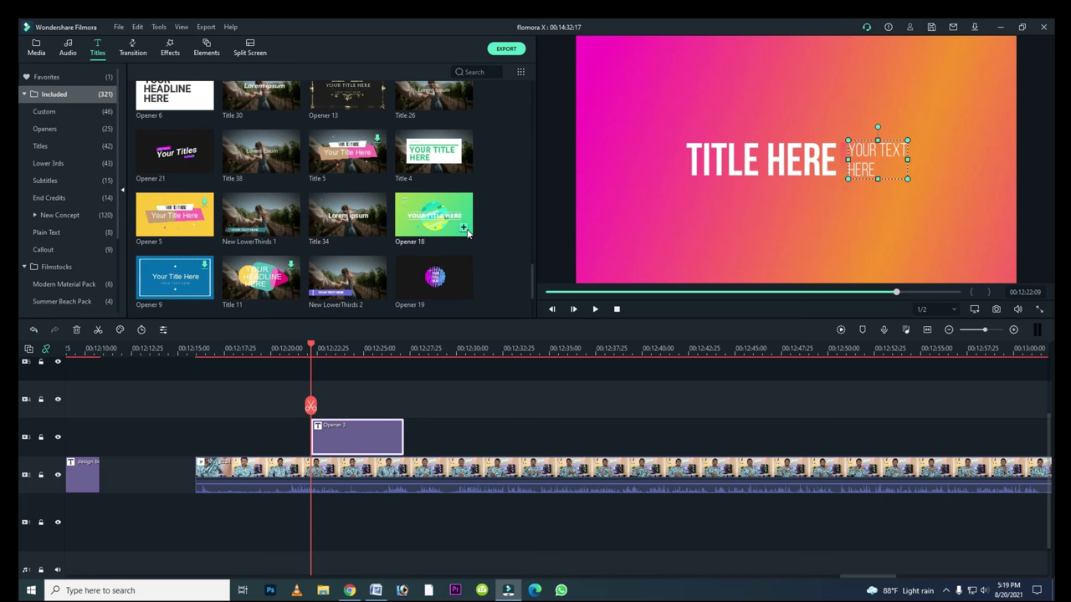
{"action": "key", "text": "ctrl+v"}
{"action": "left_click", "coordinate": [359, 438]}
{"action": "key", "text": "Delete"}
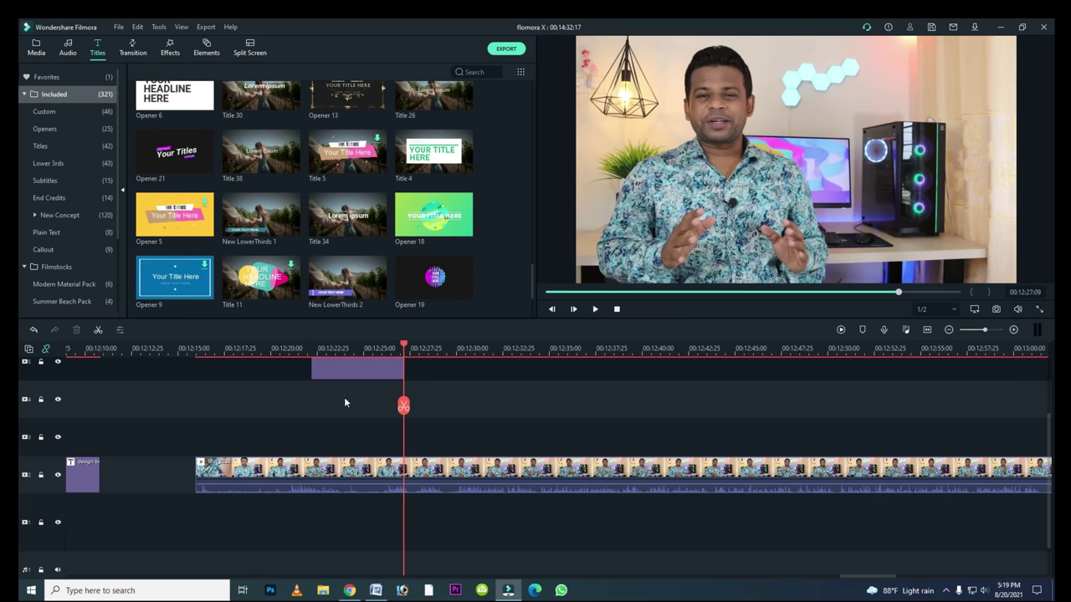
{"action": "left_click_drag", "start_coordinate": [344, 370], "coordinate": [341, 433]}
Change the Opener 18 title's text to "AFR Technology".
{"action": "double_click", "coordinate": [341, 432]}
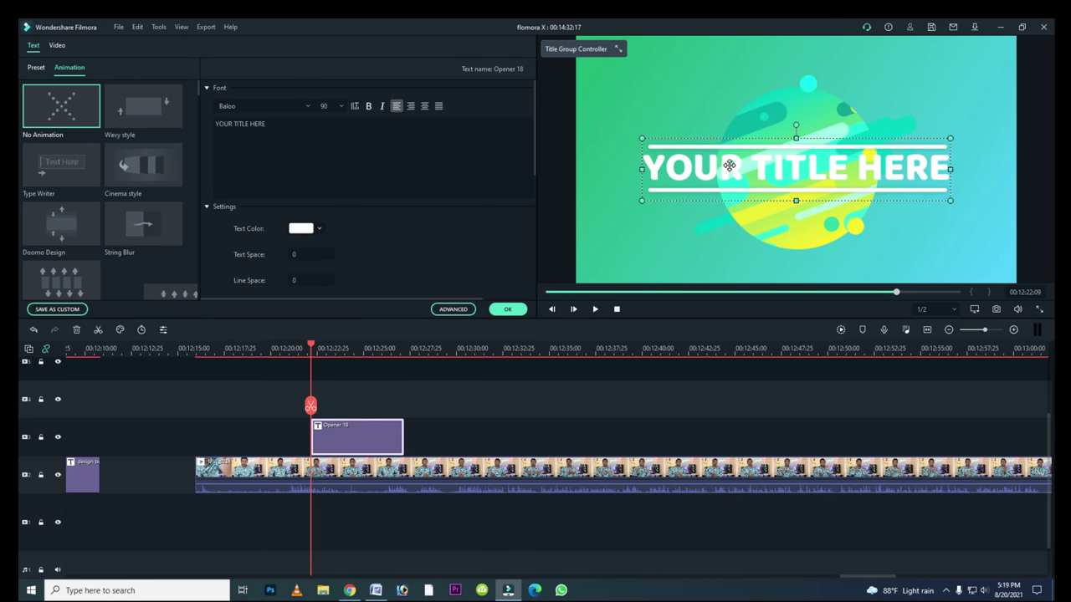
{"action": "left_click", "coordinate": [239, 124]}
{"action": "triple_click", "coordinate": [282, 127]}
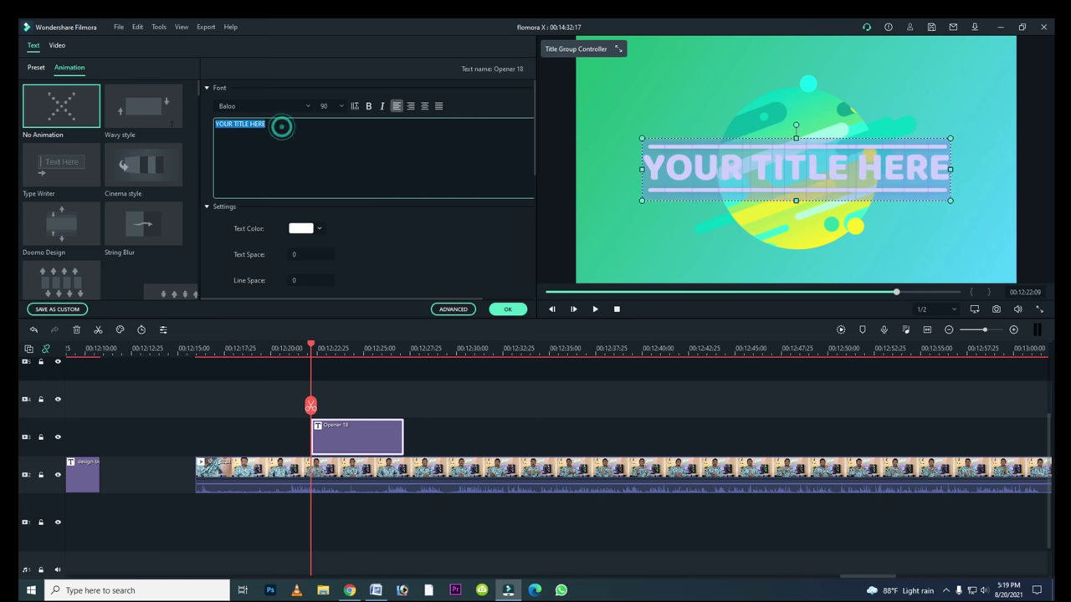
{"action": "type", "text": "AFR"}
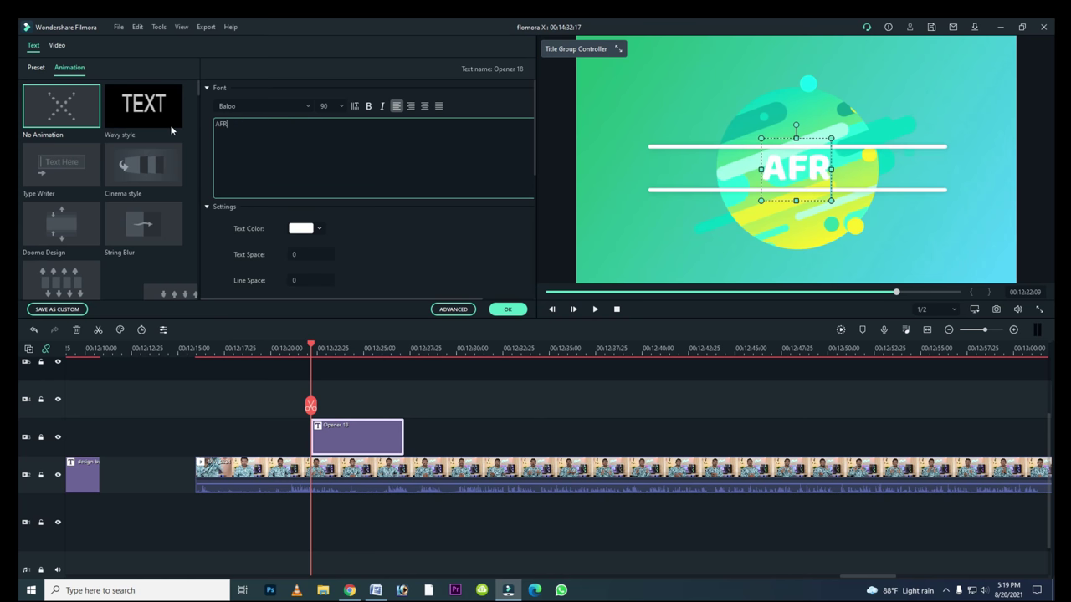
{"action": "type", "text": " Tech"}
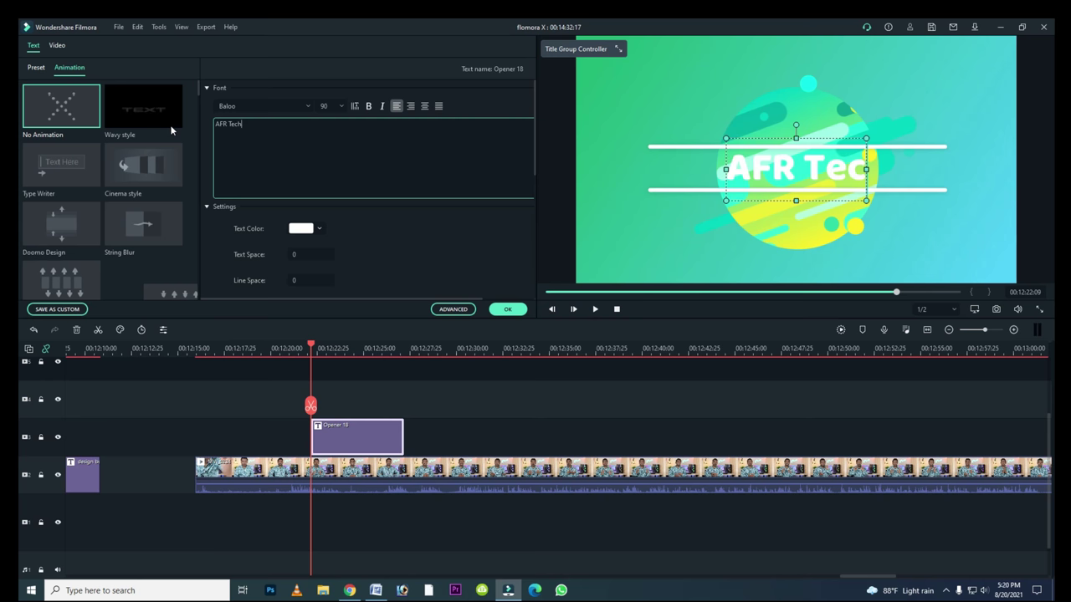
{"action": "type", "text": "nology"}
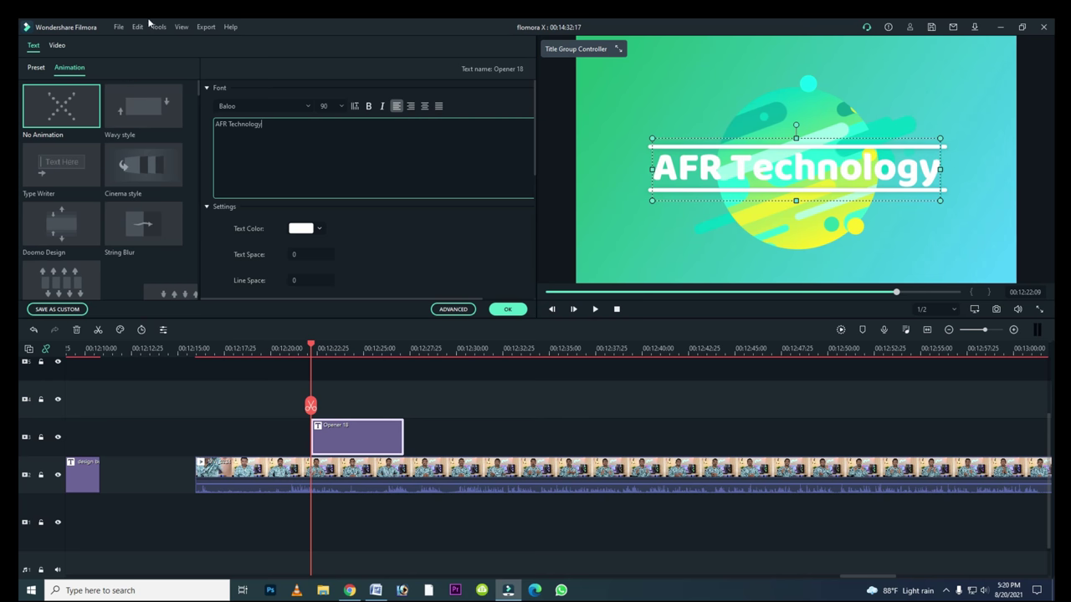
Play back the Opener 18 title from 00:12:22:09 to check its animation.
{"action": "left_click", "coordinate": [595, 309]}
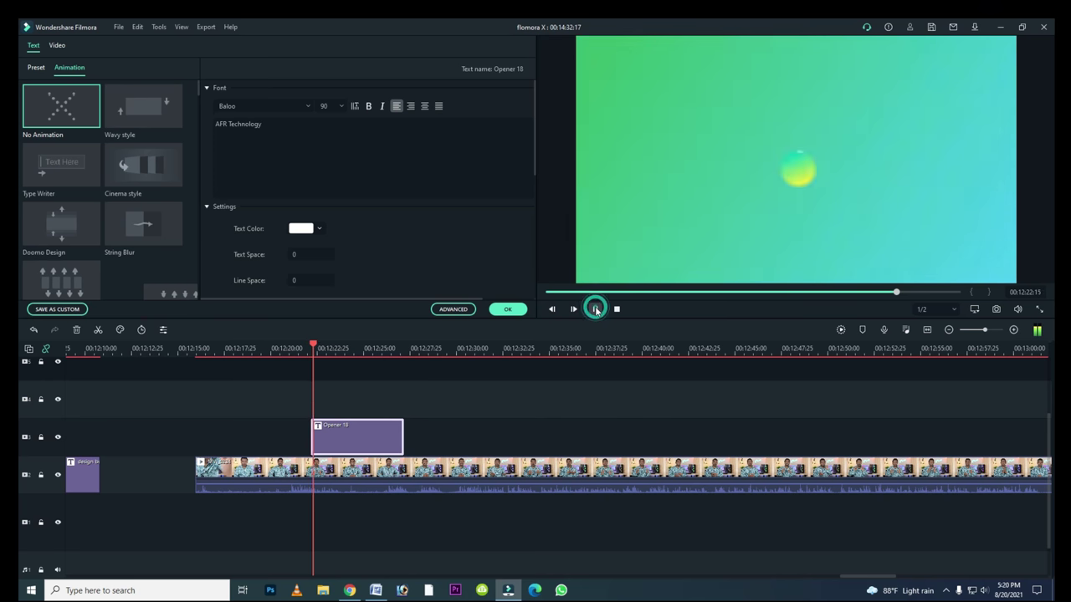
{"action": "left_click", "coordinate": [595, 310]}
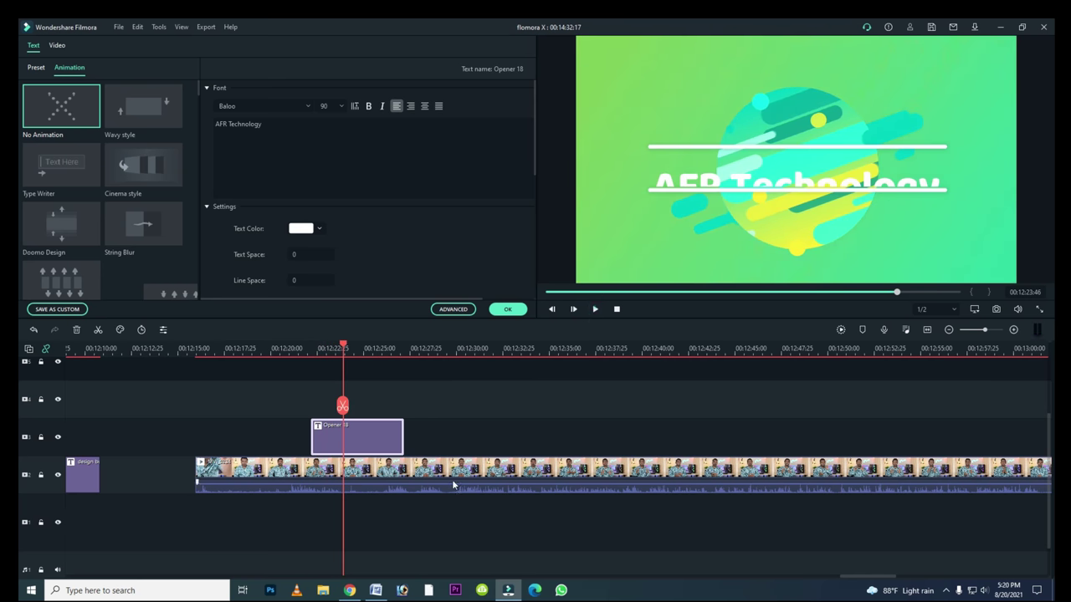
{"action": "left_click", "coordinate": [594, 310]}
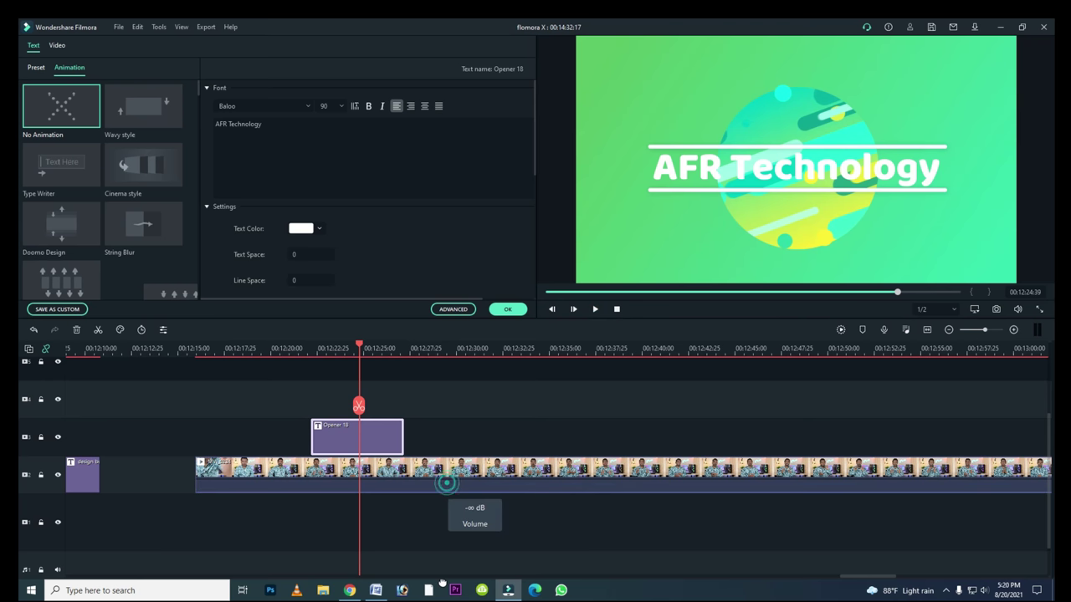
Close the text settings and delete the Opener 18 title from the third video track.
{"action": "left_click", "coordinate": [517, 308]}
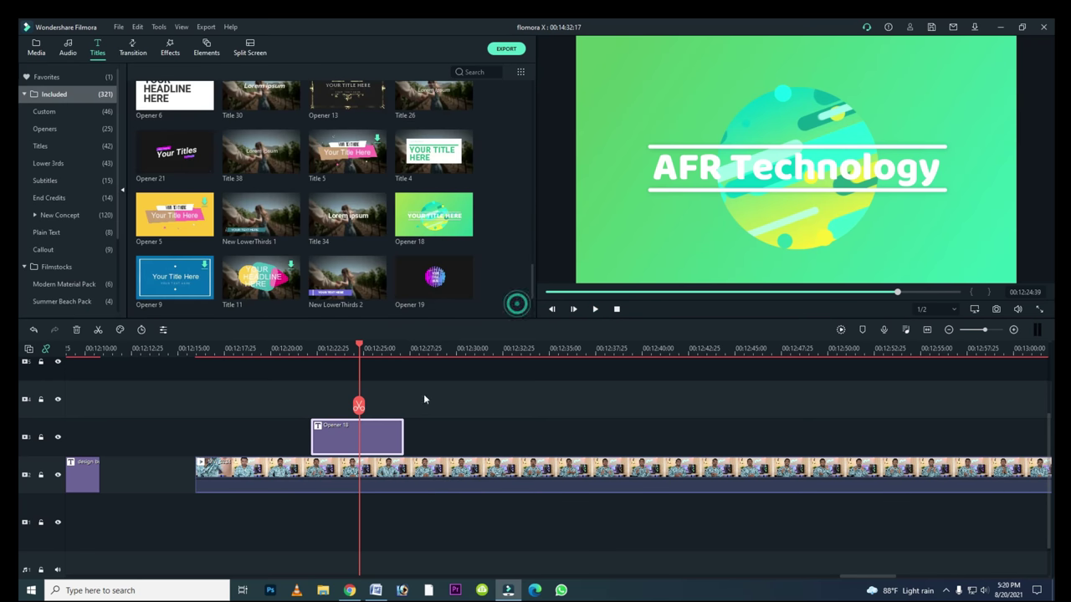
{"action": "left_click", "coordinate": [377, 446]}
{"action": "key", "text": "Delete"}
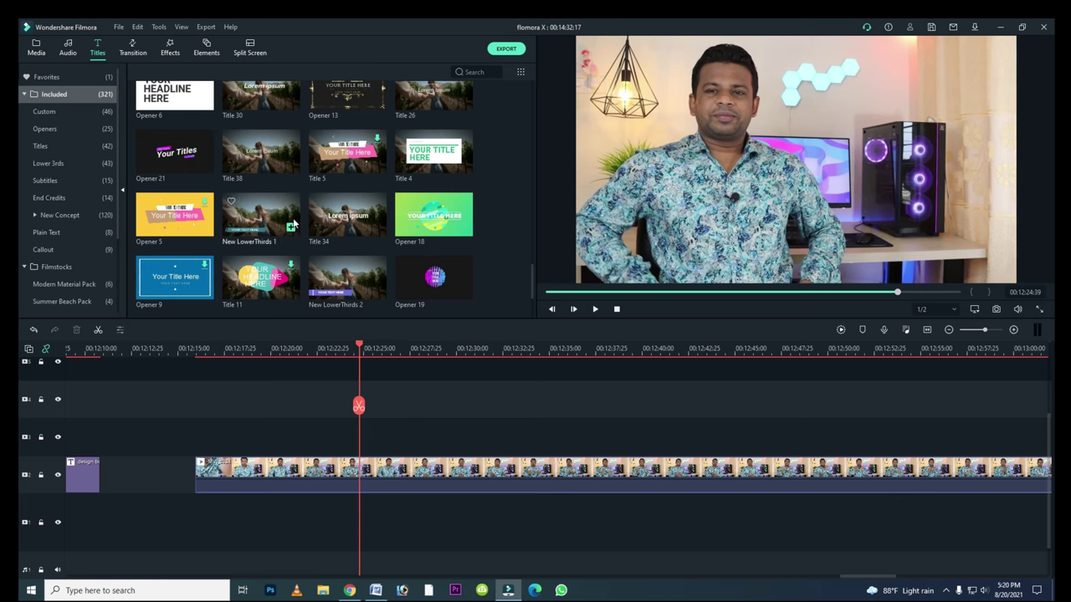
Place the Callout 6 title on the third video track at 00:12:24:39 and open its text settings.
{"action": "scroll", "coordinate": [293, 171], "scroll_direction": "up", "scroll_amount": 20}
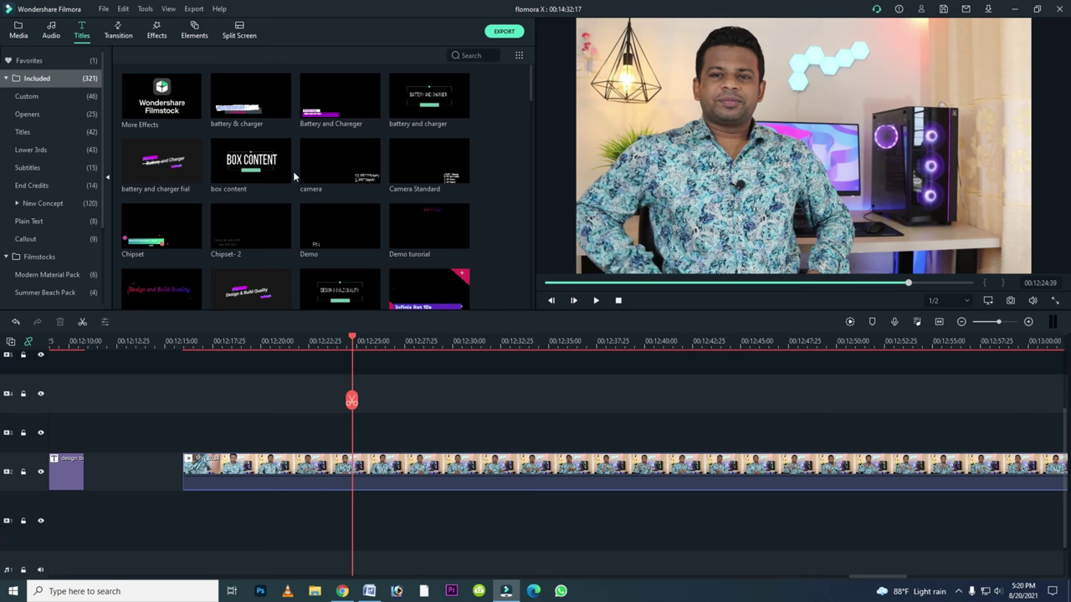
{"action": "scroll", "coordinate": [338, 206], "scroll_direction": "down", "scroll_amount": 10}
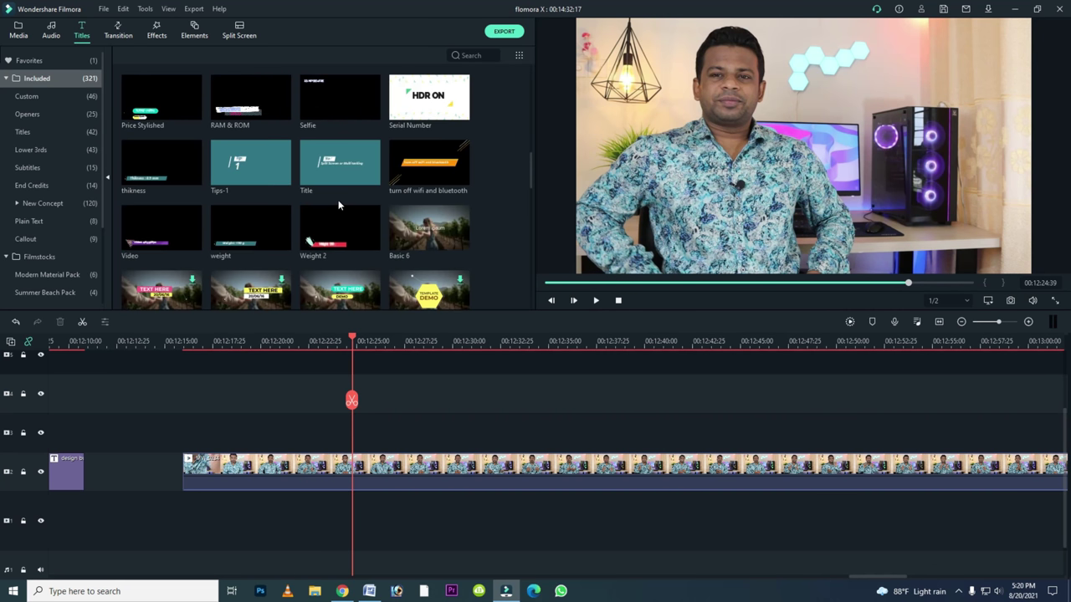
{"action": "scroll", "coordinate": [338, 204], "scroll_direction": "down", "scroll_amount": 4}
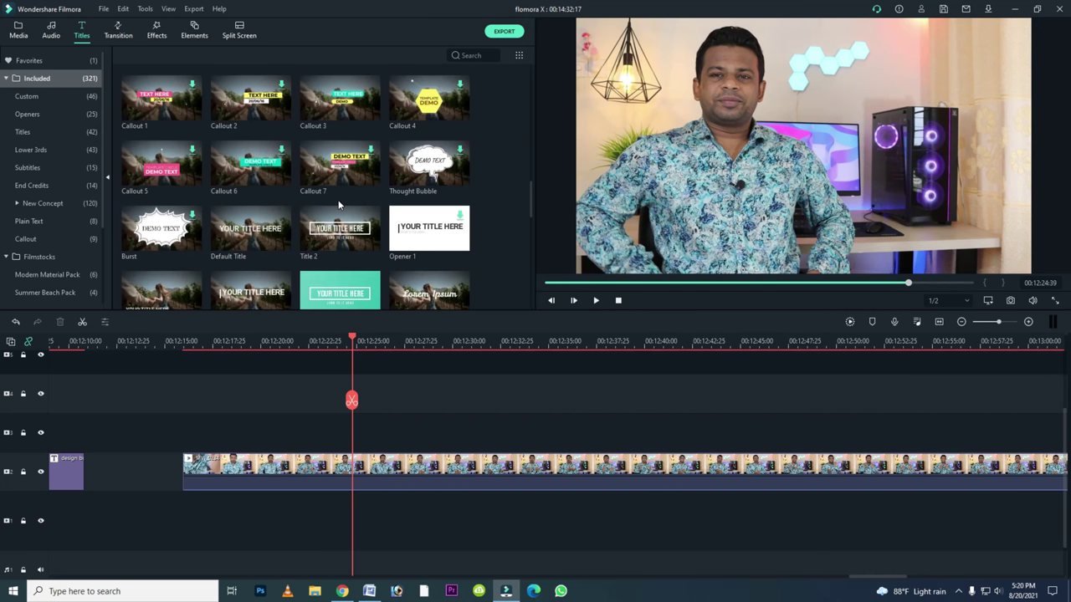
{"action": "double_click", "coordinate": [281, 177]}
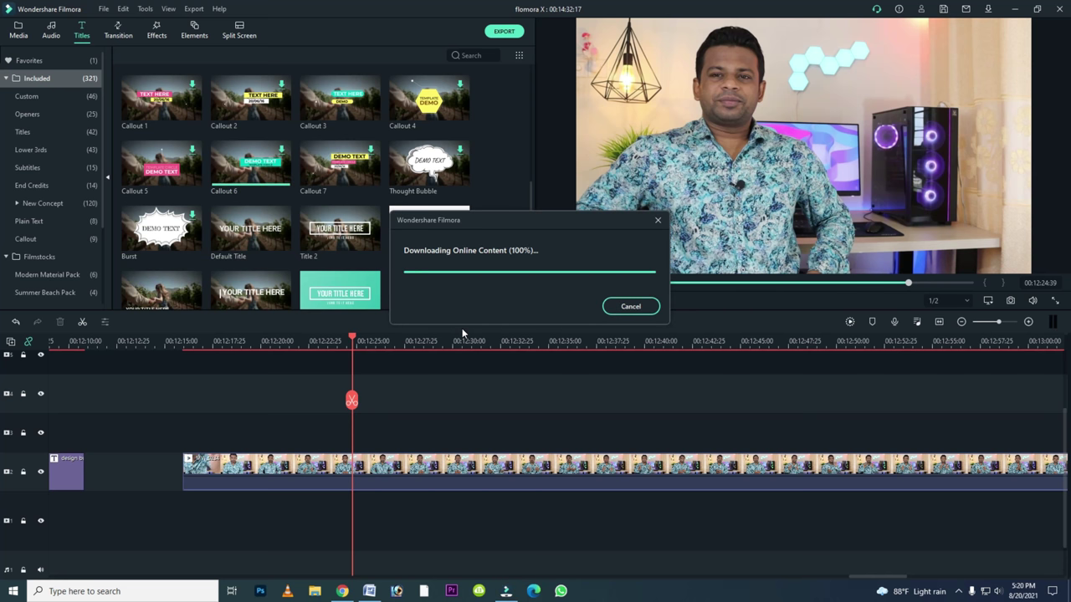
{"action": "left_click_drag", "start_coordinate": [380, 366], "coordinate": [383, 422]}
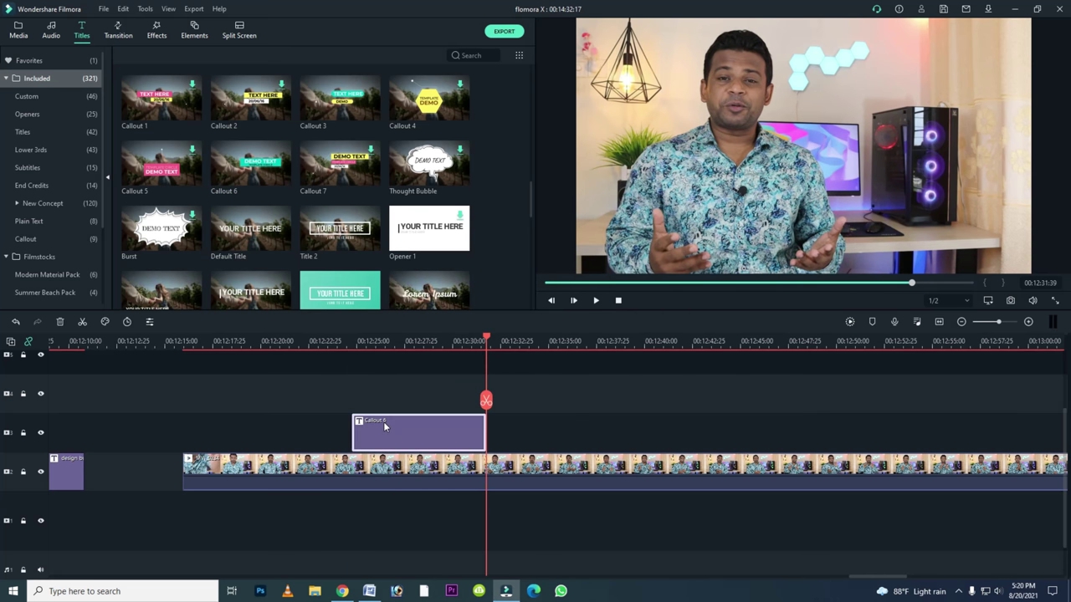
{"action": "double_click", "coordinate": [383, 422]}
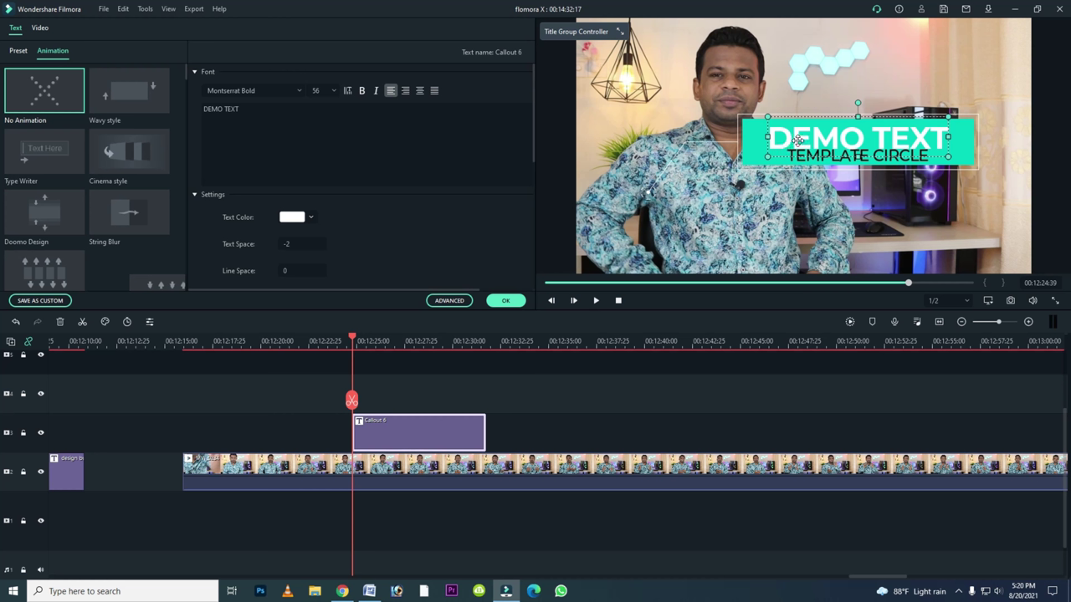
Change the Callout 6 title's main text to "AMI" and its second line to "Tumi".
{"action": "left_click", "coordinate": [259, 109]}
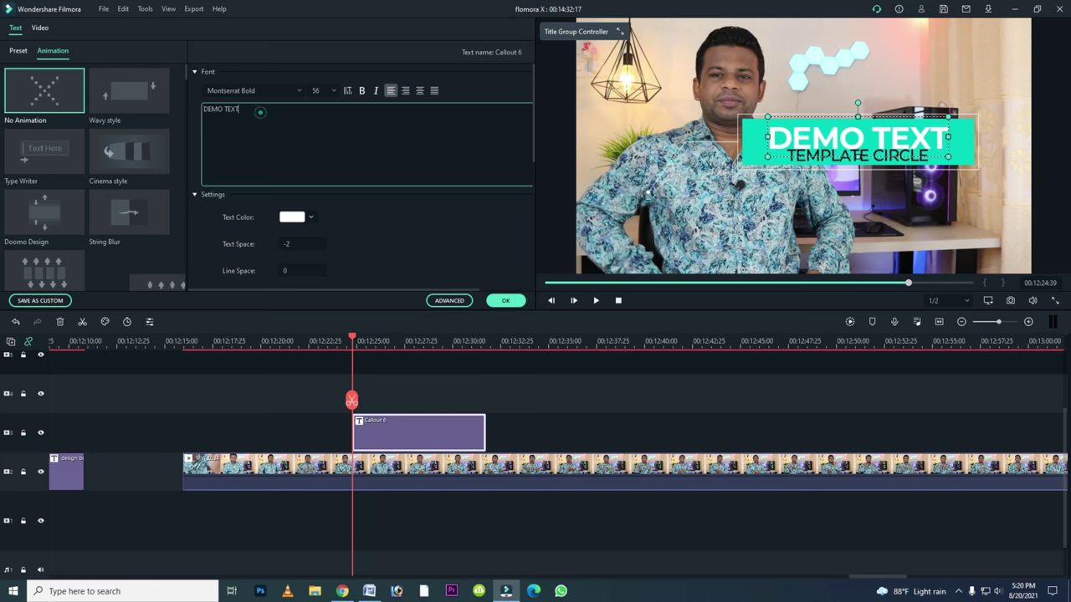
{"action": "key", "text": "ctrl+a"}
{"action": "type", "text": "AMI"}
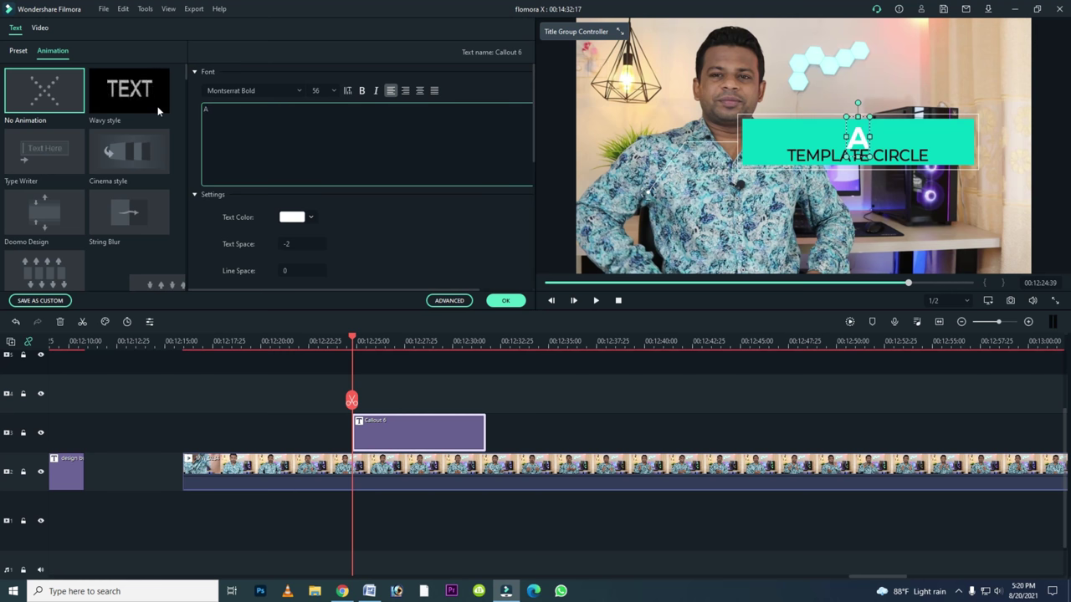
{"action": "left_click", "coordinate": [796, 158]}
{"action": "left_click", "coordinate": [268, 110]}
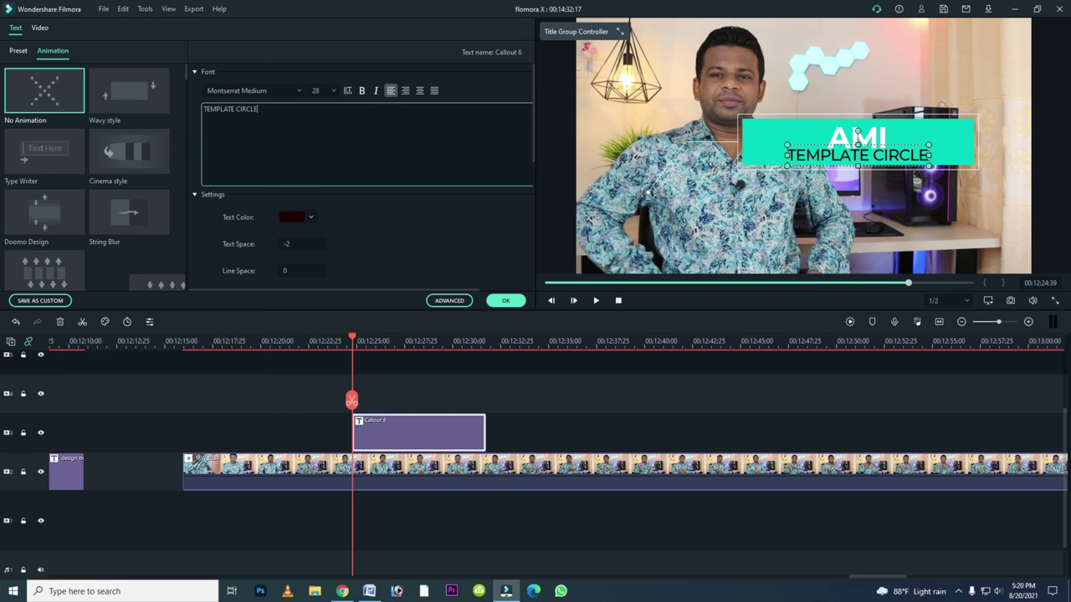
{"action": "key", "text": "ctrl+a"}
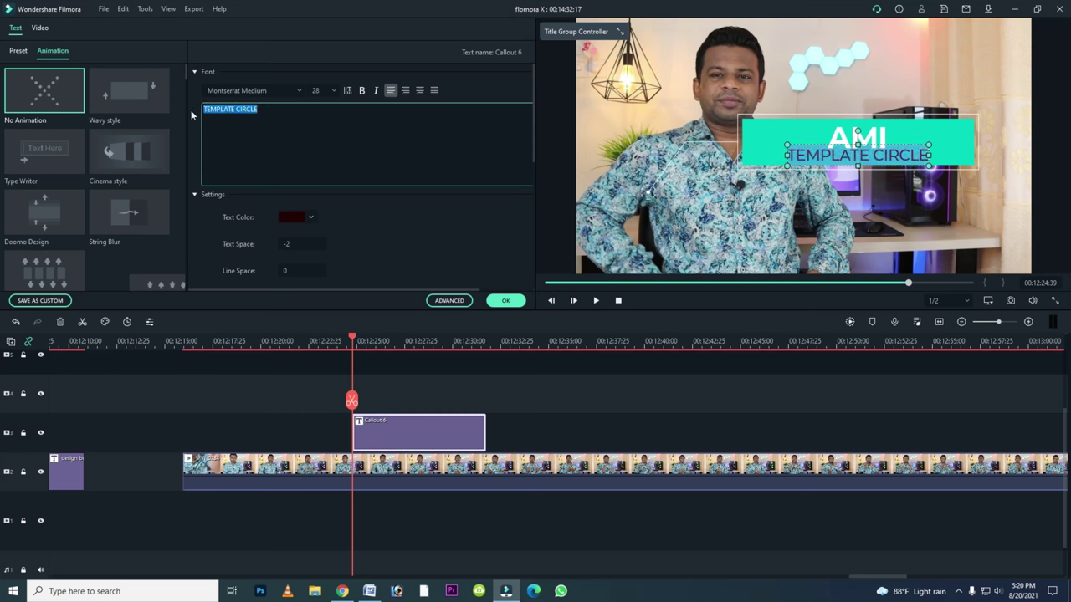
{"action": "type", "text": "Tump"}
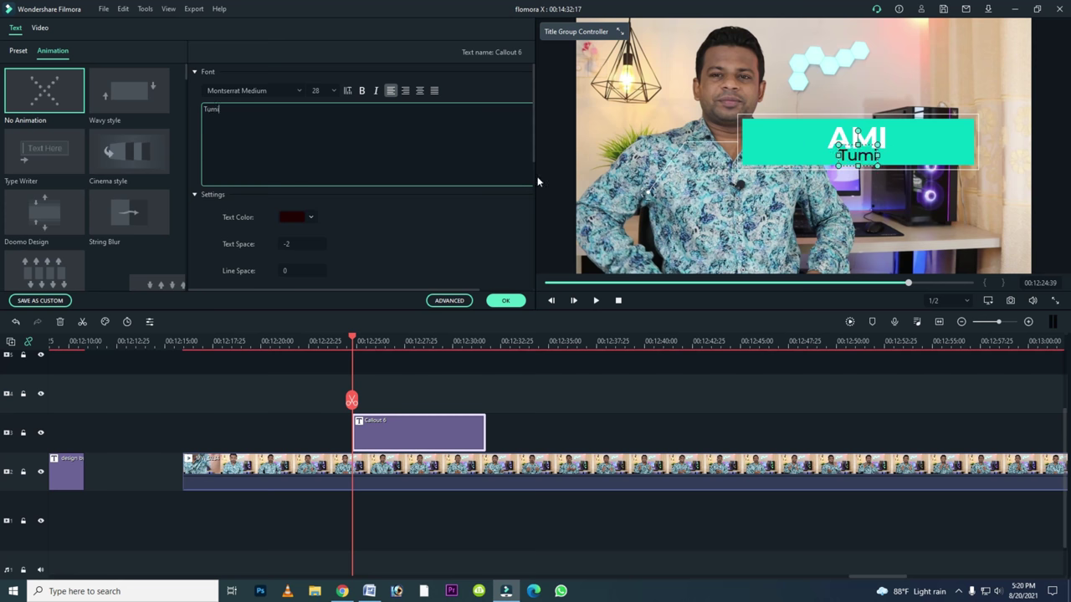
Shrink the Callout 6 title's teal box toward the video frame's lower left and scale down the "AMI" text beside it.
{"action": "left_click", "coordinate": [768, 134]}
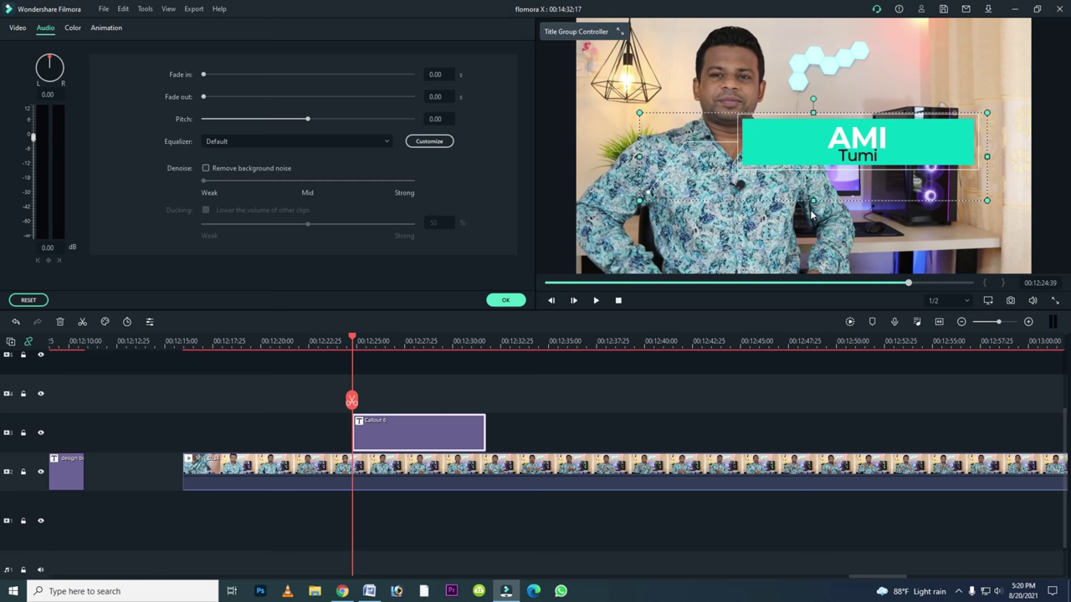
{"action": "left_click", "coordinate": [811, 238]}
{"action": "left_click", "coordinate": [756, 148]}
{"action": "left_click_drag", "start_coordinate": [987, 112], "coordinate": [674, 247]}
{"action": "double_click", "coordinate": [674, 246]}
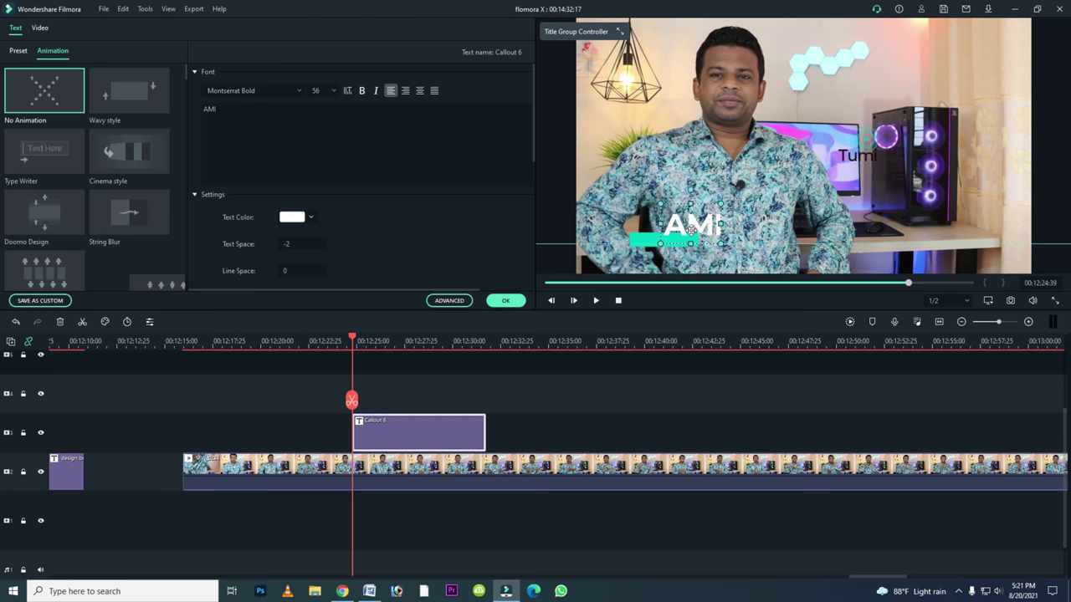
{"action": "left_click_drag", "start_coordinate": [702, 218], "coordinate": [679, 245]}
Close the title settings and delete the Callout 6 title from the third video track.
{"action": "left_click", "coordinate": [505, 301]}
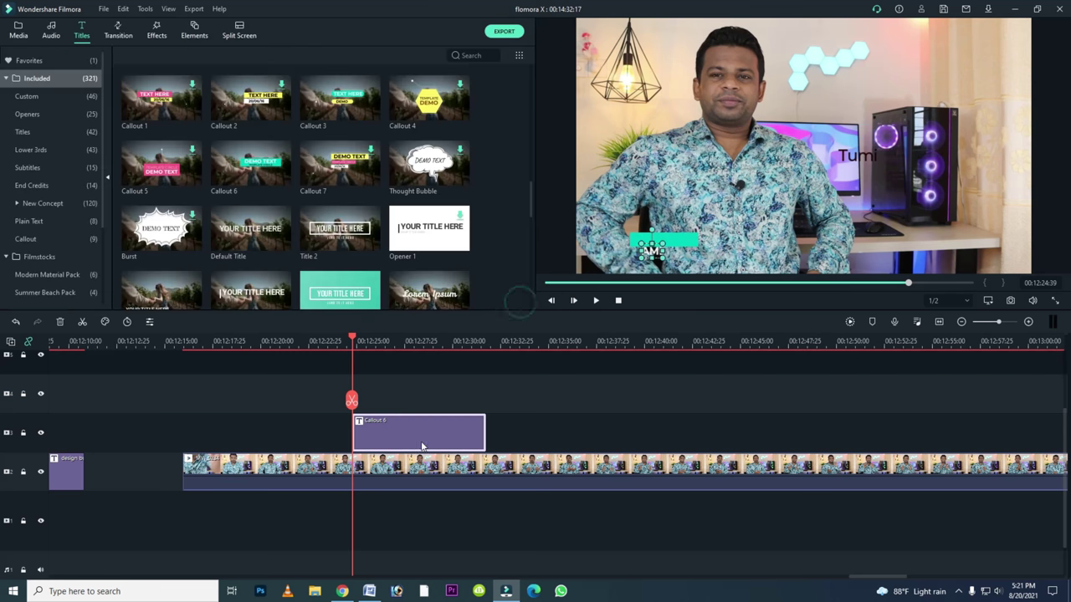
{"action": "key", "text": "Delete"}
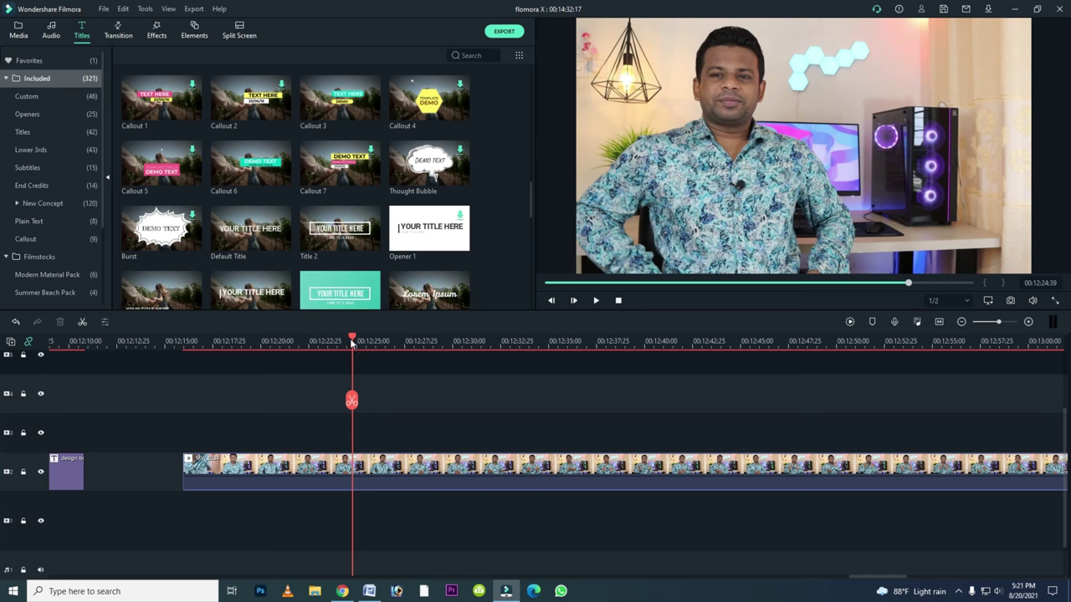
Import the Nimbus audio file from the Youtube Help > Help folder into the project media.
{"action": "left_click_drag", "start_coordinate": [352, 343], "coordinate": [321, 342]}
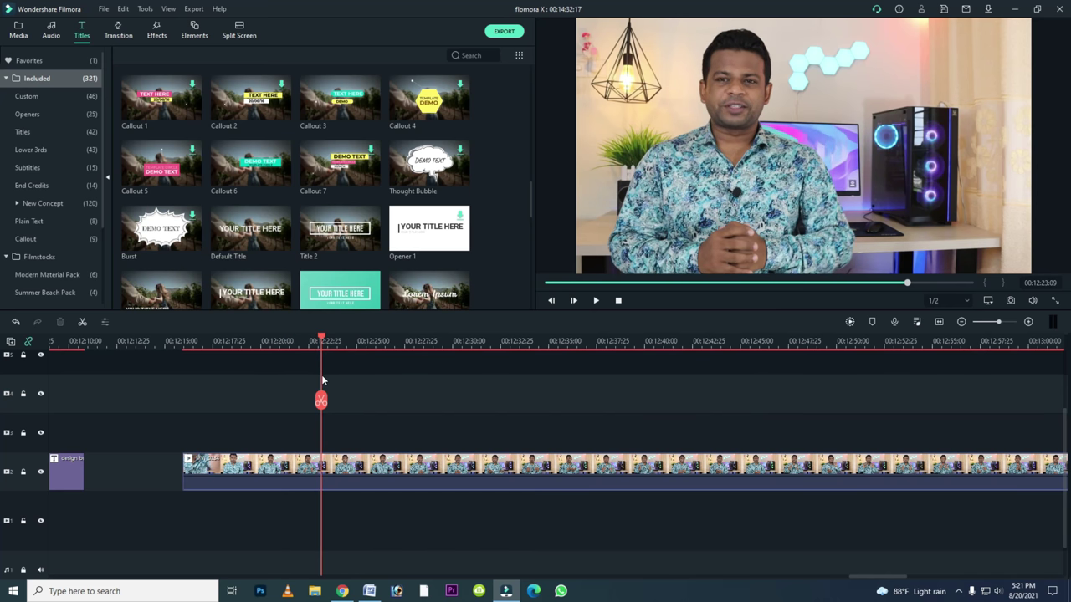
{"action": "left_click", "coordinate": [18, 34]}
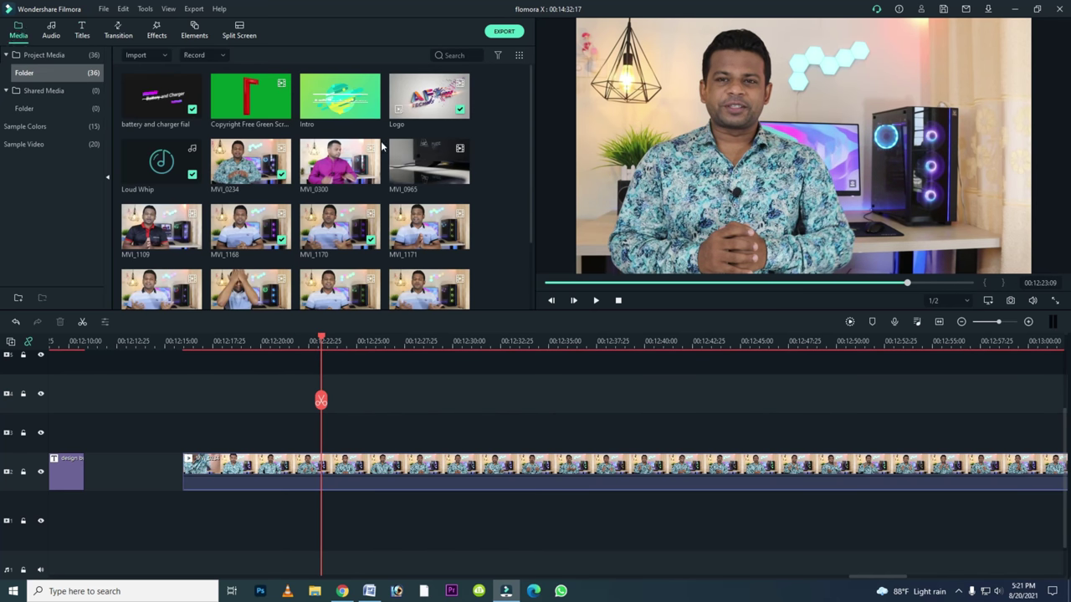
{"action": "left_click", "coordinate": [1013, 9]}
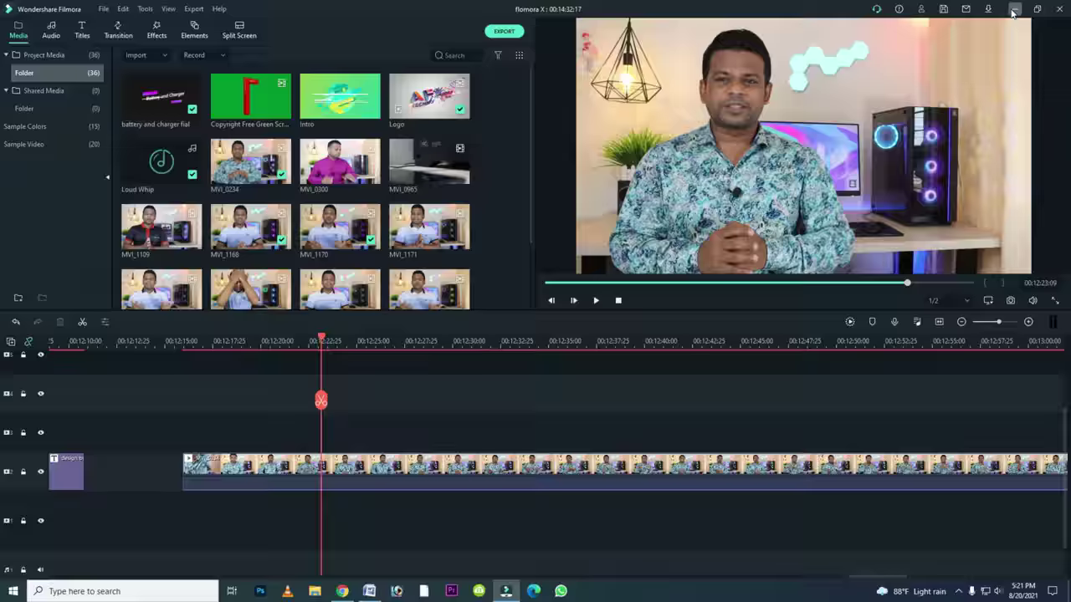
{"action": "double_click", "coordinate": [72, 355]}
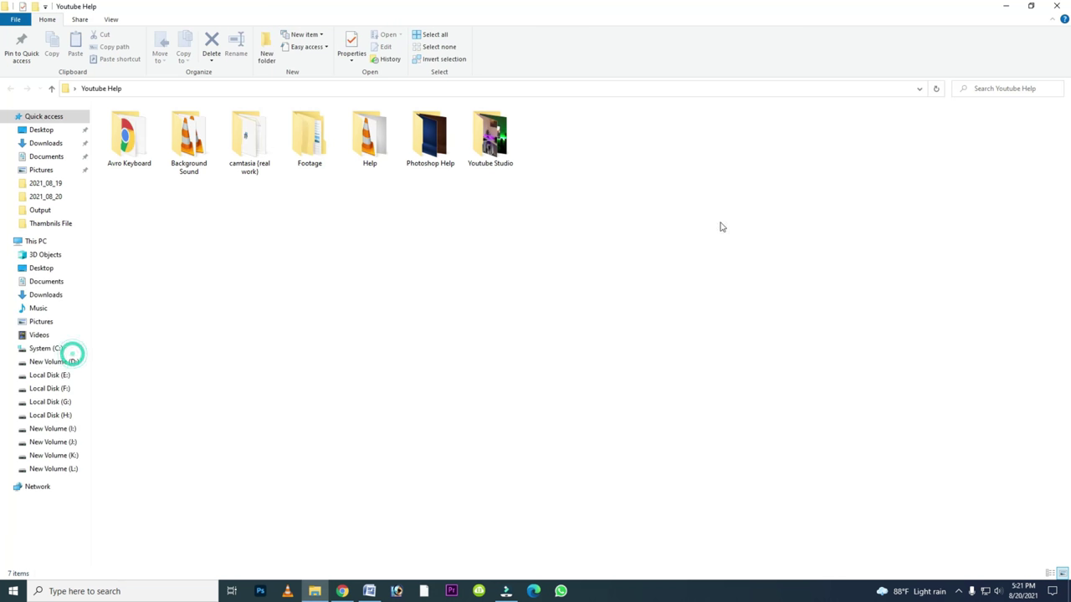
{"action": "double_click", "coordinate": [369, 137]}
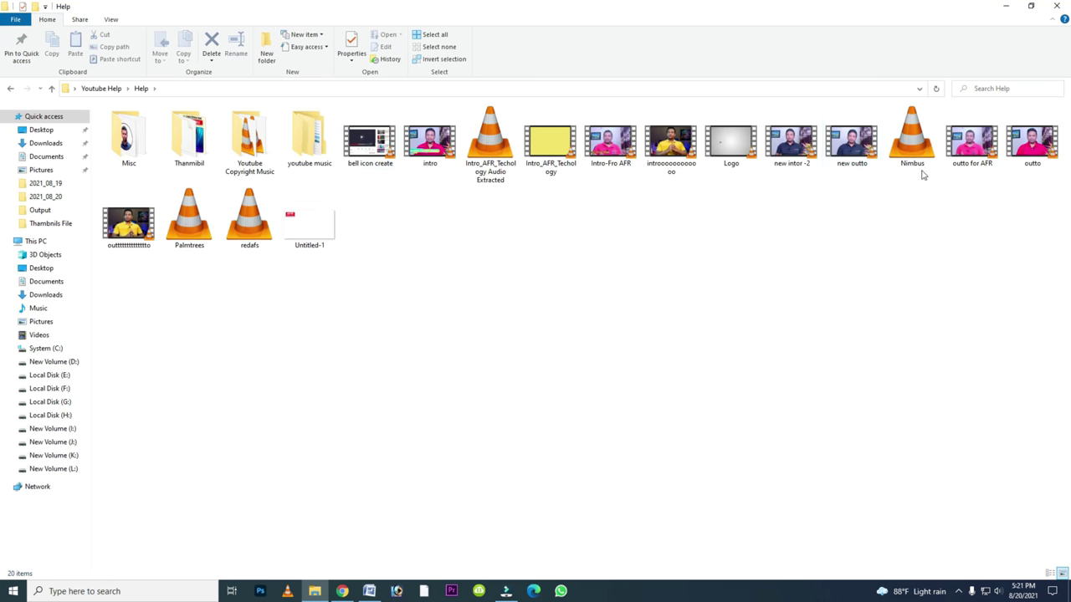
{"action": "left_click", "coordinate": [906, 165]}
{"action": "left_click_drag", "start_coordinate": [906, 165], "coordinate": [377, 253]}
Place the Nimbus audio on the first audio track, aligned with the start of the video clip above.
{"action": "scroll", "coordinate": [375, 242], "scroll_direction": "down", "scroll_amount": 5}
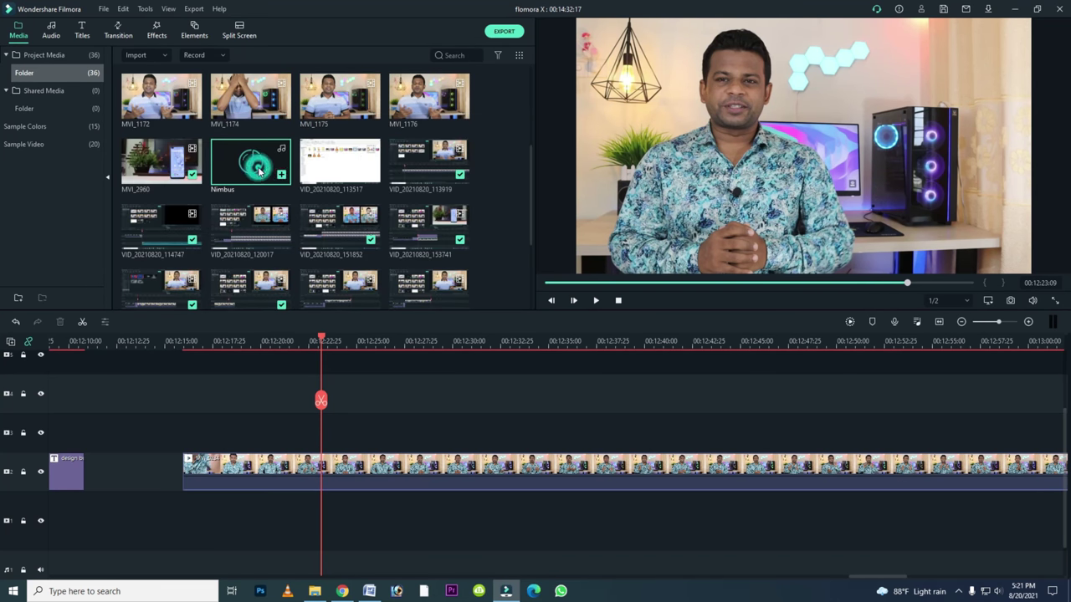
{"action": "left_click_drag", "start_coordinate": [225, 166], "coordinate": [182, 502]}
{"action": "scroll", "coordinate": [281, 465], "scroll_direction": "down", "scroll_amount": 1}
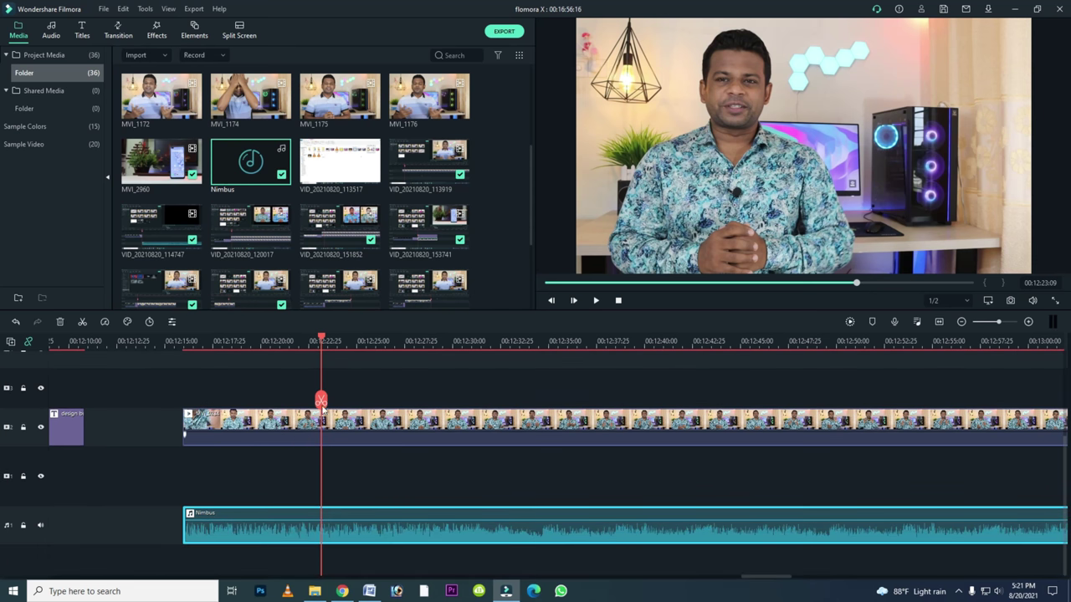
Play back the video with the Nimbus music from 00:12:23:09 and again from 00:12:38:17.
{"action": "left_click", "coordinate": [596, 300]}
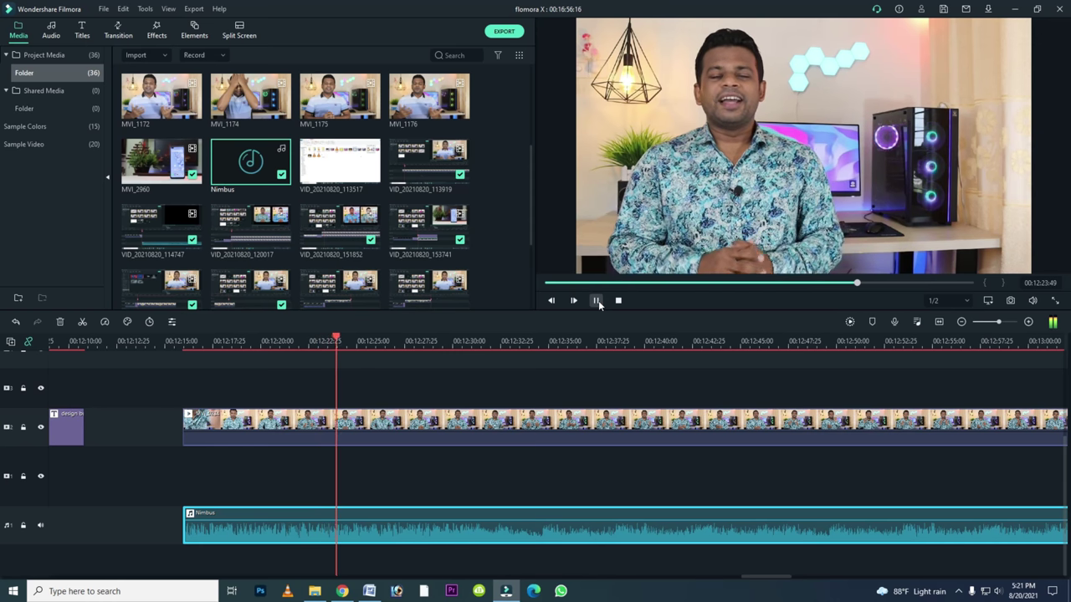
{"action": "left_click", "coordinate": [596, 301]}
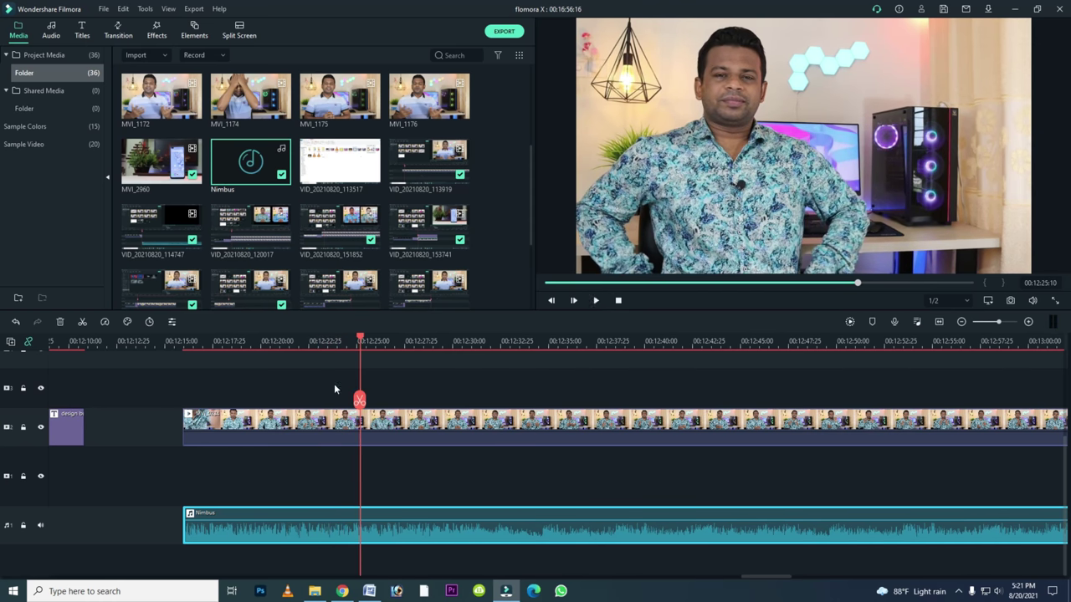
{"action": "left_click_drag", "start_coordinate": [360, 346], "coordinate": [613, 362]}
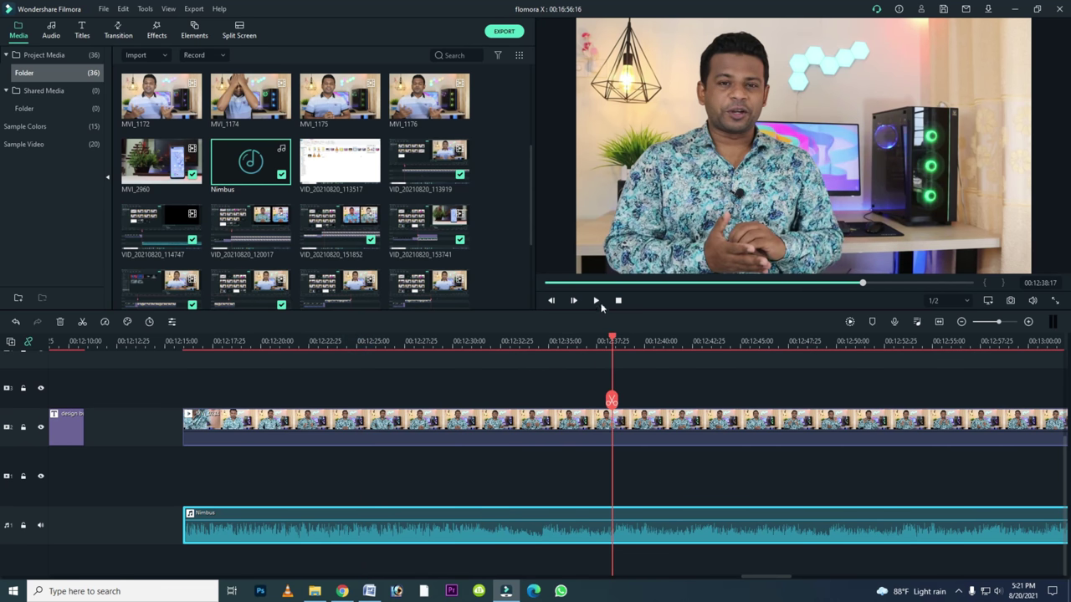
{"action": "left_click", "coordinate": [596, 302]}
{"action": "left_click", "coordinate": [595, 301]}
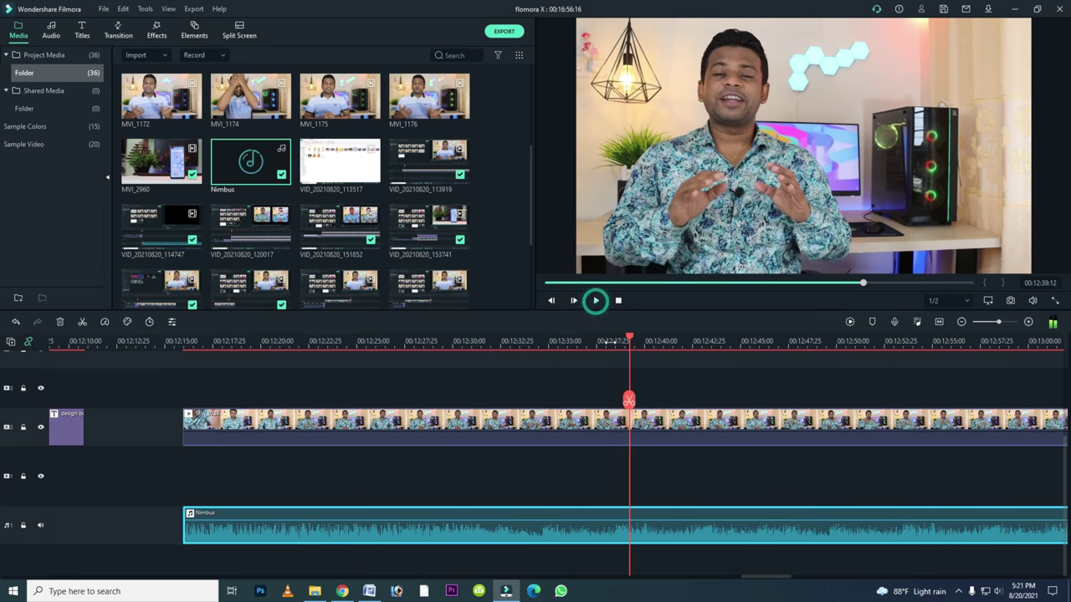
Replace the video clip on the second video track with MVI_1175 and play it back with the music from 00:12:39:12.
{"action": "left_click", "coordinate": [507, 422]}
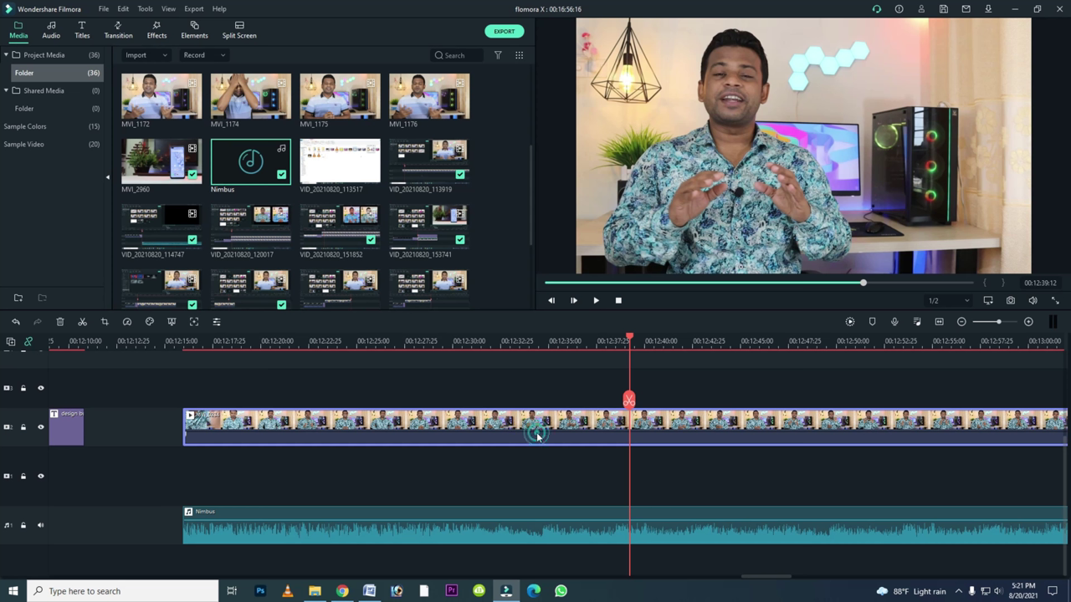
{"action": "key", "text": "Delete"}
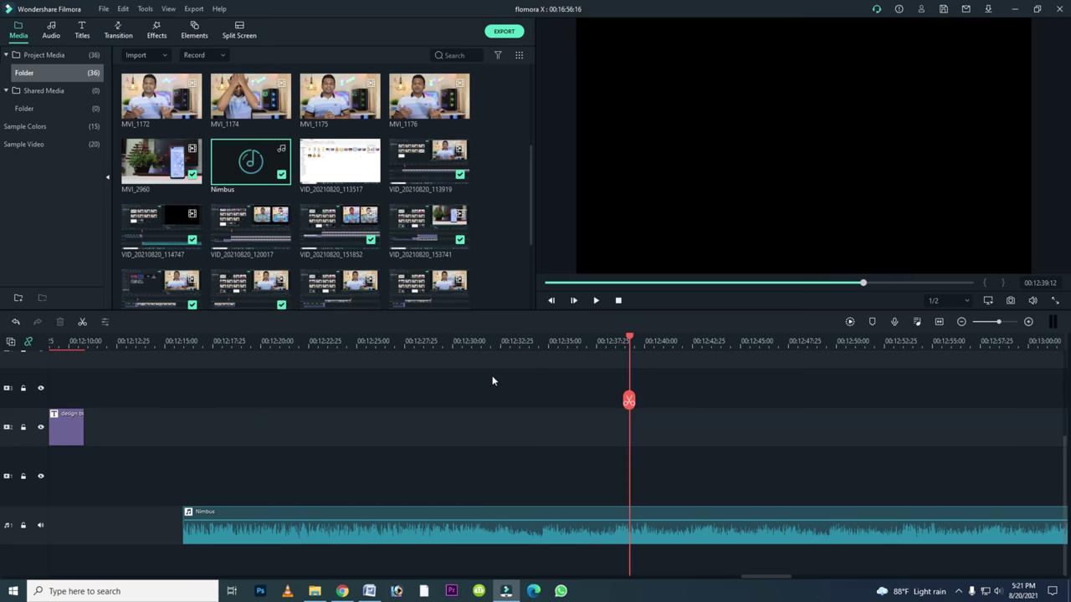
{"action": "left_click_drag", "start_coordinate": [340, 97], "coordinate": [294, 432]}
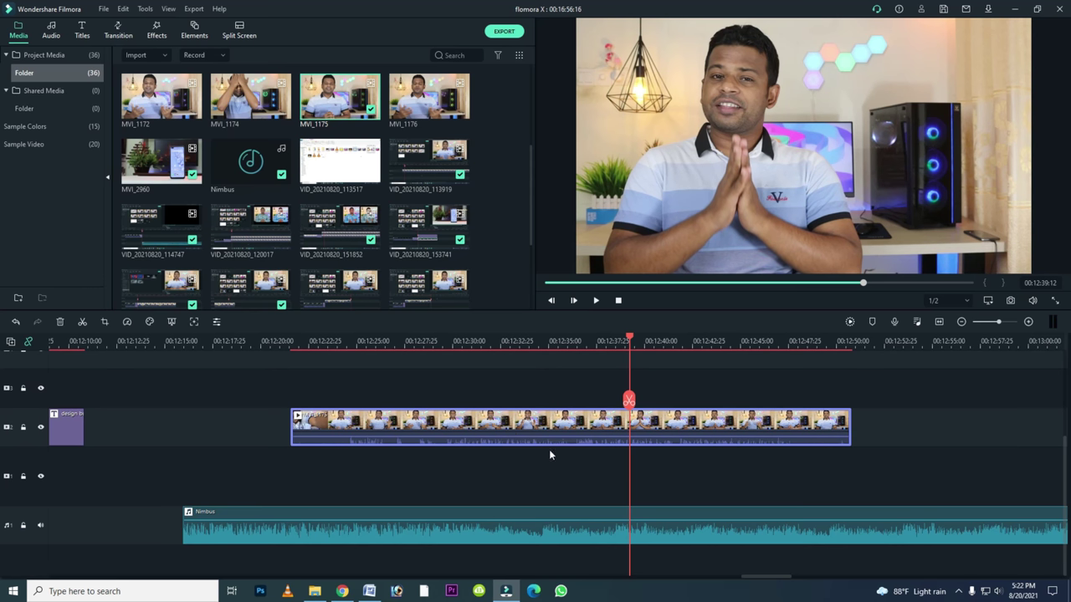
{"action": "left_click", "coordinate": [593, 302]}
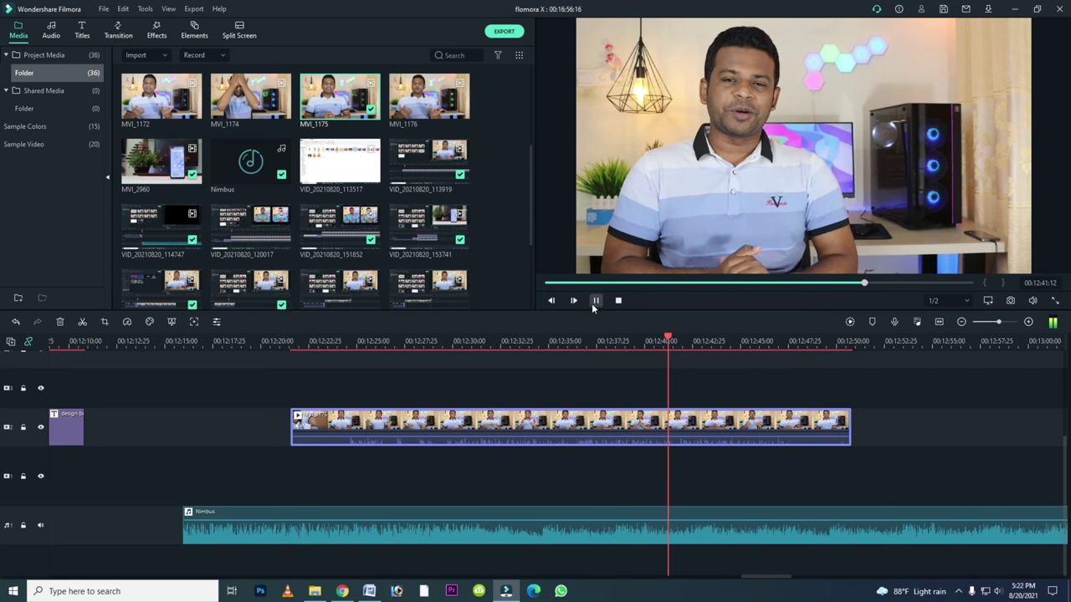
{"action": "left_click", "coordinate": [595, 301]}
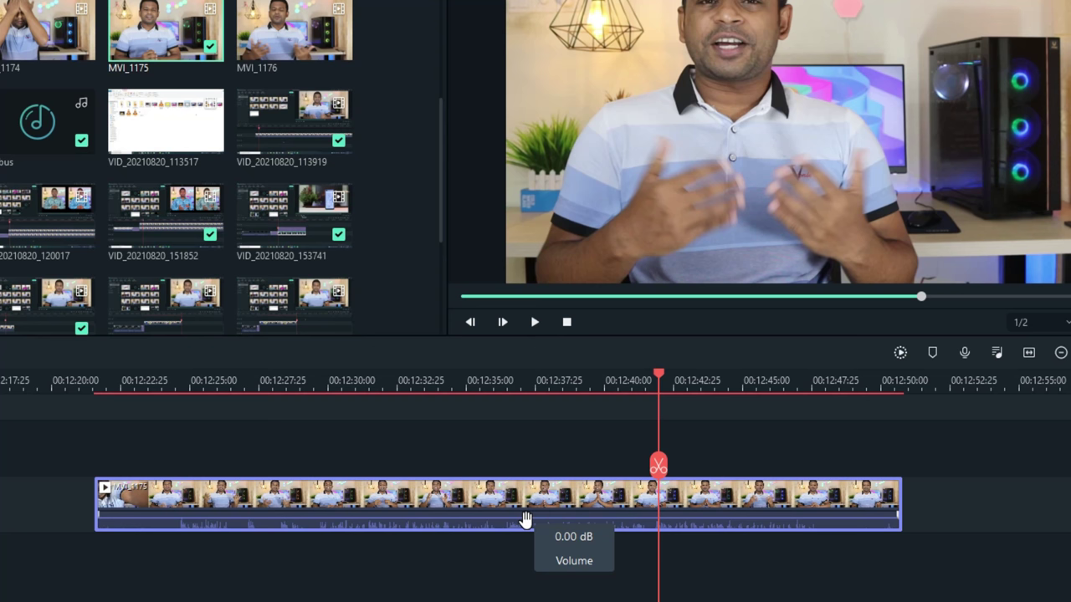
Silence the MVI_1175 clip by lowering its volume line and play back the result.
{"action": "left_click_drag", "start_coordinate": [525, 520], "coordinate": [514, 532]}
{"action": "left_click", "coordinate": [540, 325]}
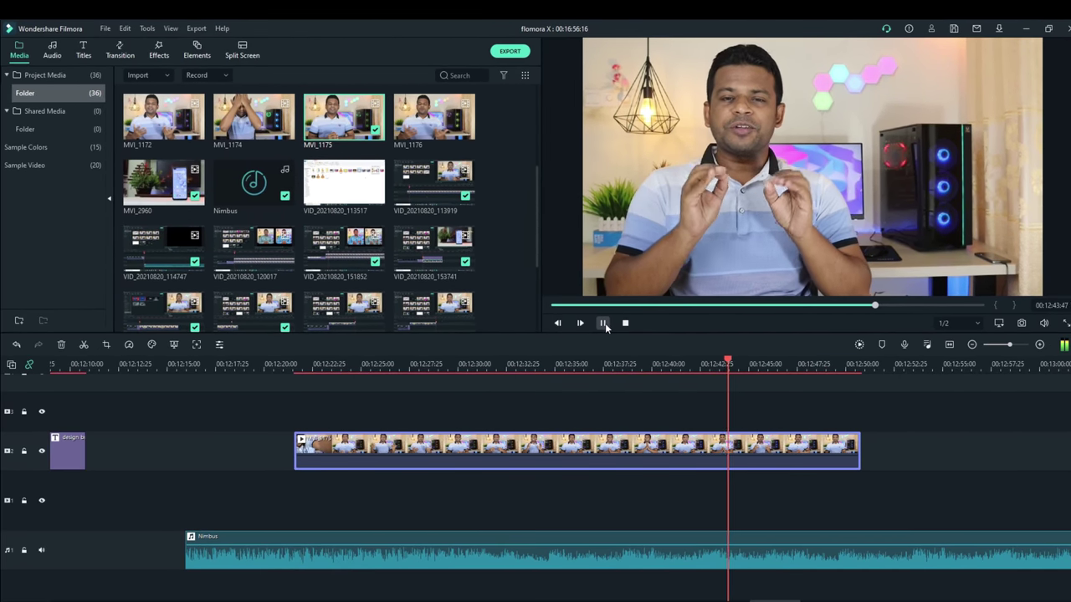
{"action": "left_click", "coordinate": [598, 323]}
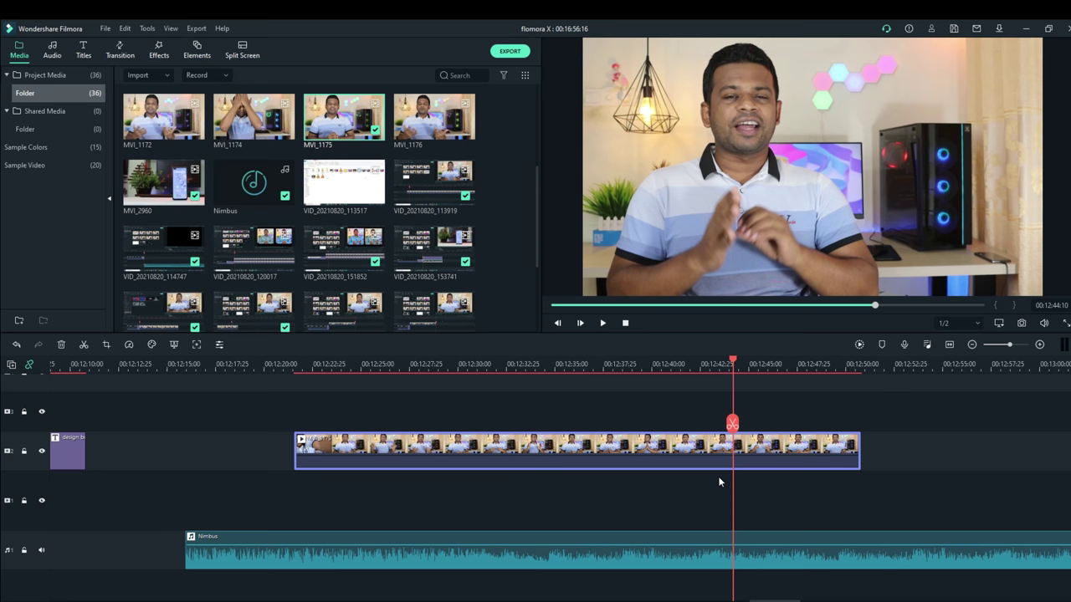
Remove the video clip and the Nimbus music, and place a fresh MVI_1175 clip on the second video track.
{"action": "key", "text": "Delete"}
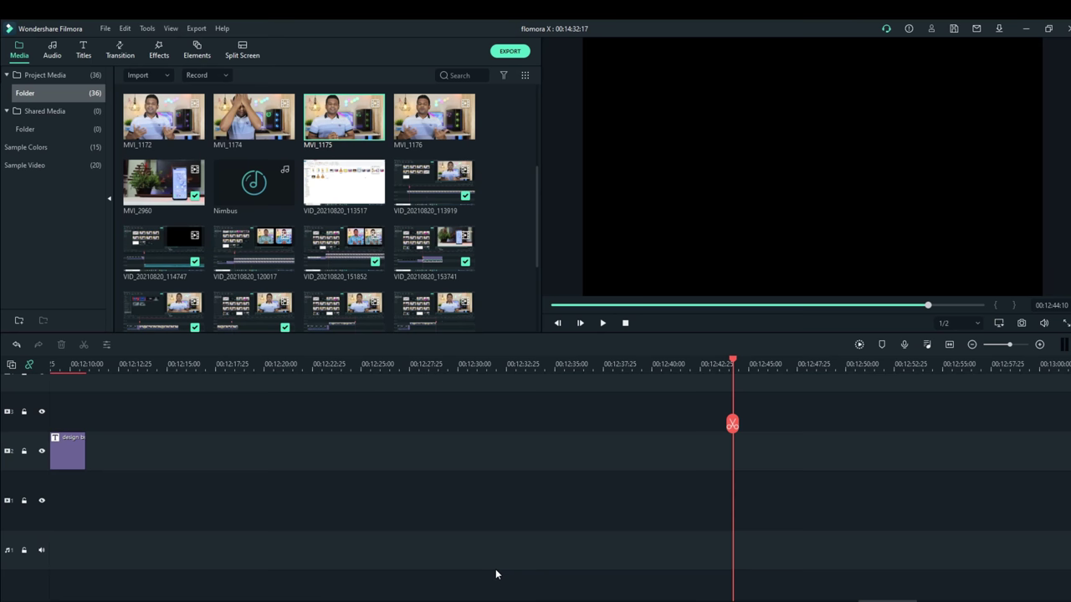
{"action": "left_click_drag", "start_coordinate": [350, 144], "coordinate": [201, 450]}
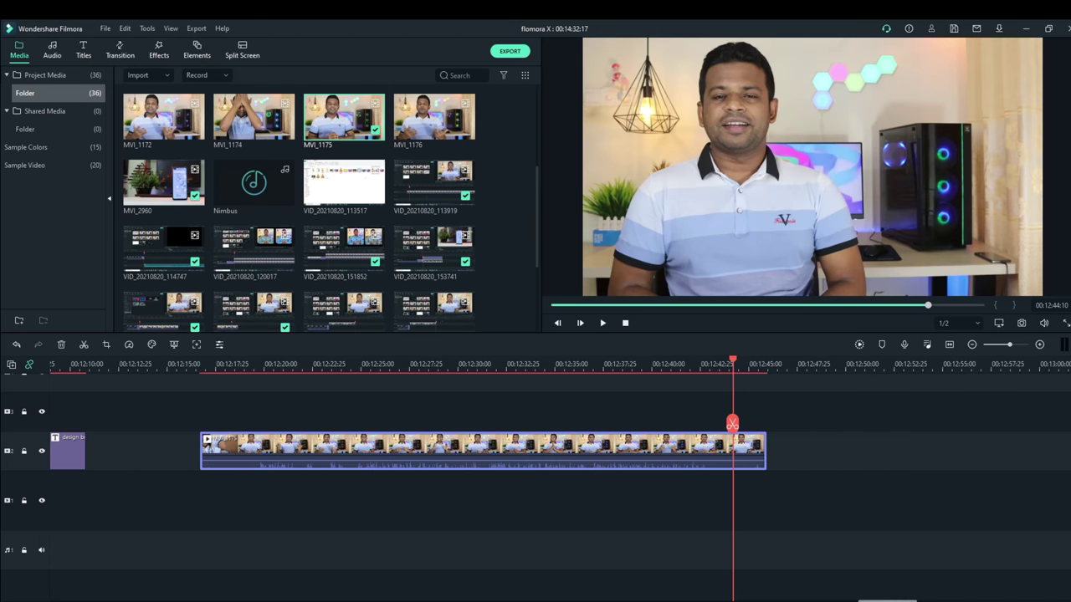
Move the MVI_1175 clip along the second video track and snap its start to the end of the "design build" title.
{"action": "left_click_drag", "start_coordinate": [887, 601], "coordinate": [864, 601]}
{"action": "left_click_drag", "start_coordinate": [616, 448], "coordinate": [525, 453]}
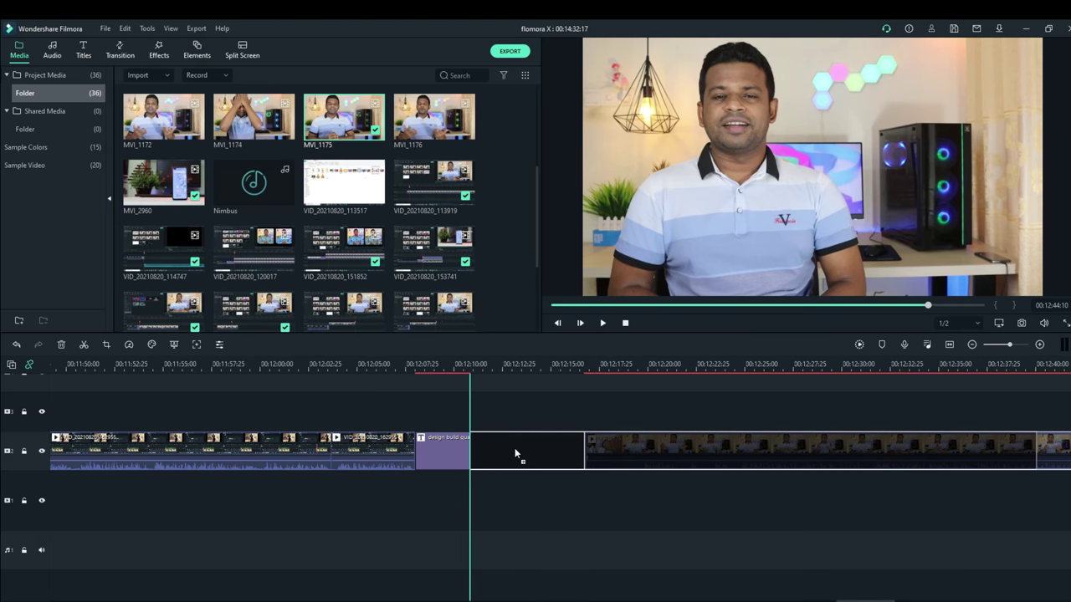
{"action": "left_click_drag", "start_coordinate": [506, 447], "coordinate": [499, 448]}
{"action": "left_click_drag", "start_coordinate": [504, 454], "coordinate": [513, 447]}
{"action": "left_click_drag", "start_coordinate": [584, 449], "coordinate": [625, 452]}
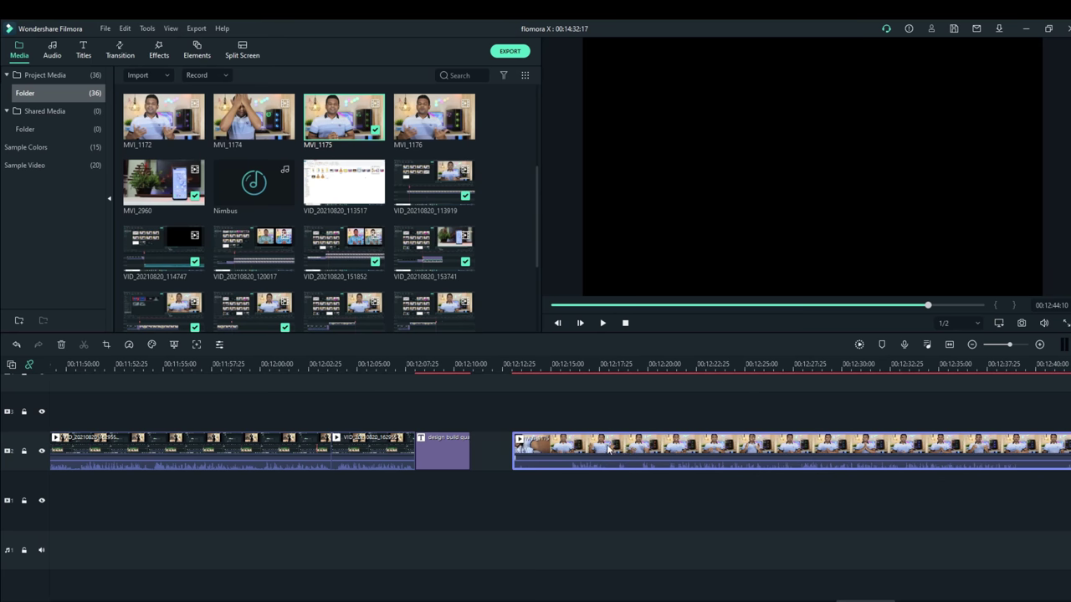
{"action": "left_click_drag", "start_coordinate": [609, 450], "coordinate": [548, 447]}
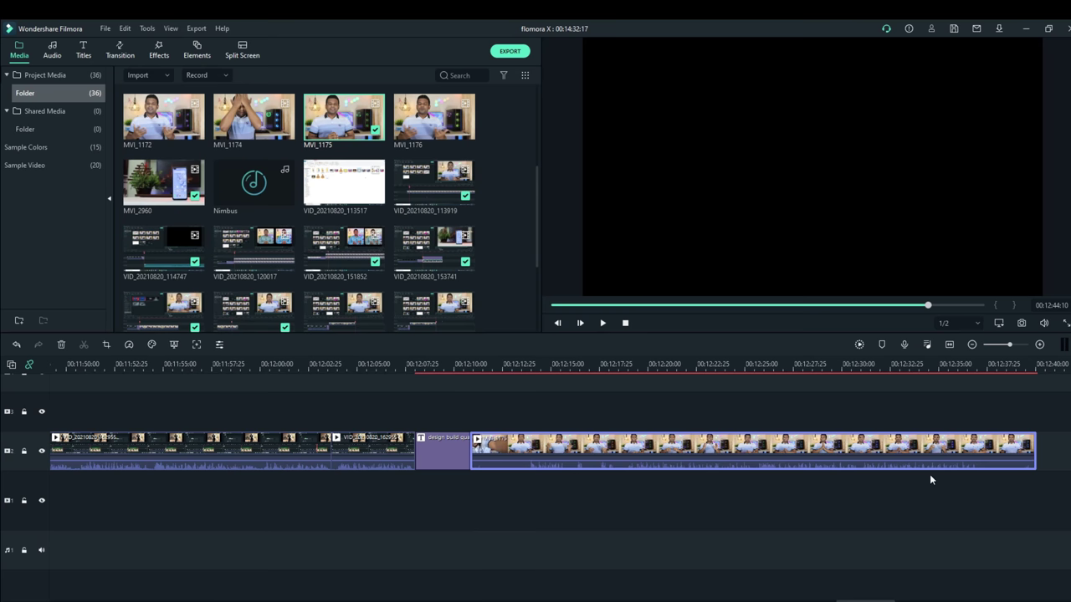
Turn off timeline snapping and move the MVI_1175 clip freely near the end of the "design build" title.
{"action": "right_click", "coordinate": [665, 446]}
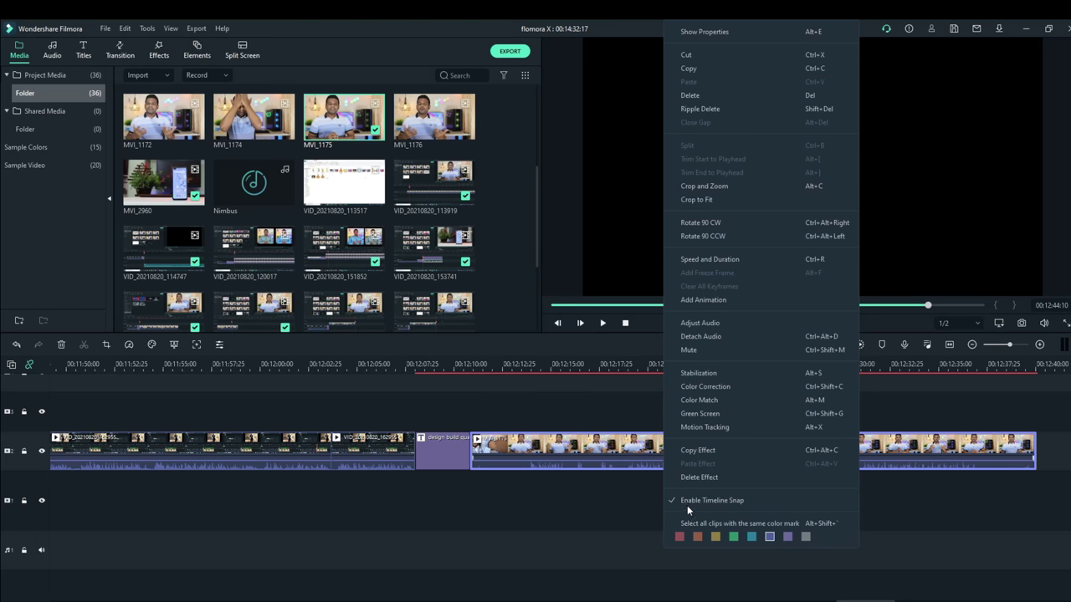
{"action": "left_click", "coordinate": [729, 501]}
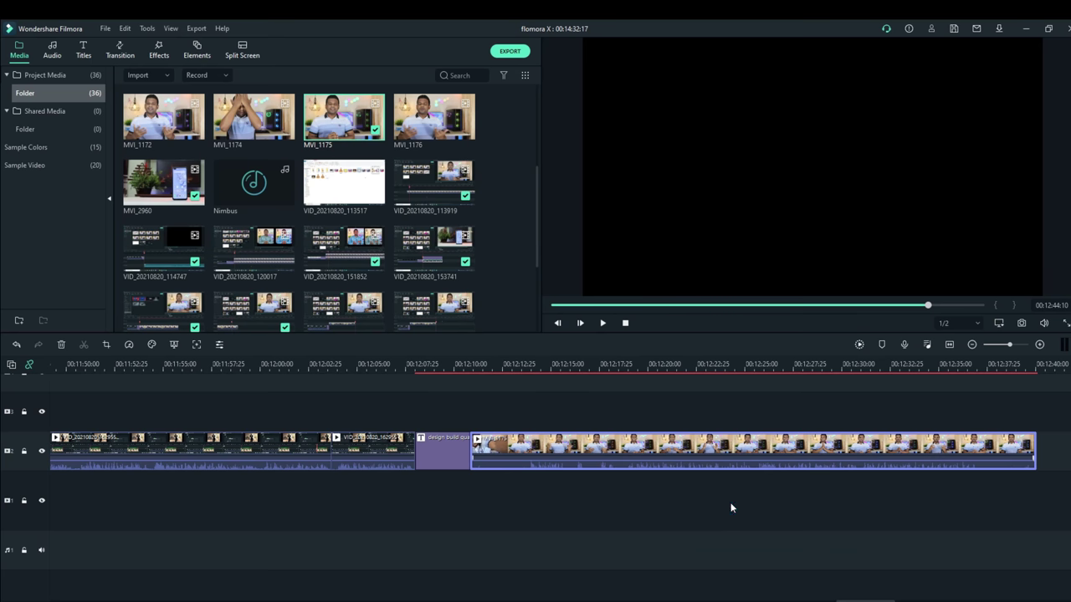
{"action": "left_click_drag", "start_coordinate": [565, 447], "coordinate": [675, 467]}
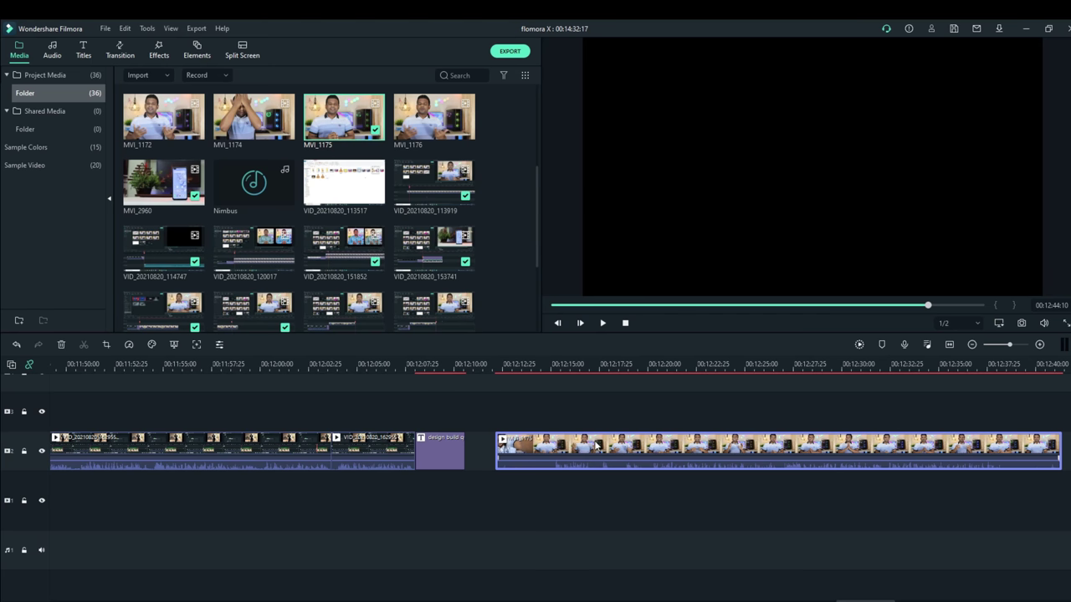
{"action": "mouse_move", "coordinate": [596, 443]}
{"action": "left_mouse_down"}
{"action": "mouse_move", "coordinate": [562, 444]}
{"action": "mouse_move", "coordinate": [588, 445]}
{"action": "left_mouse_up"}
Turn timeline snapping back on and snap the MVI_1175 clip against the end of the title.
{"action": "right_click", "coordinate": [620, 449]}
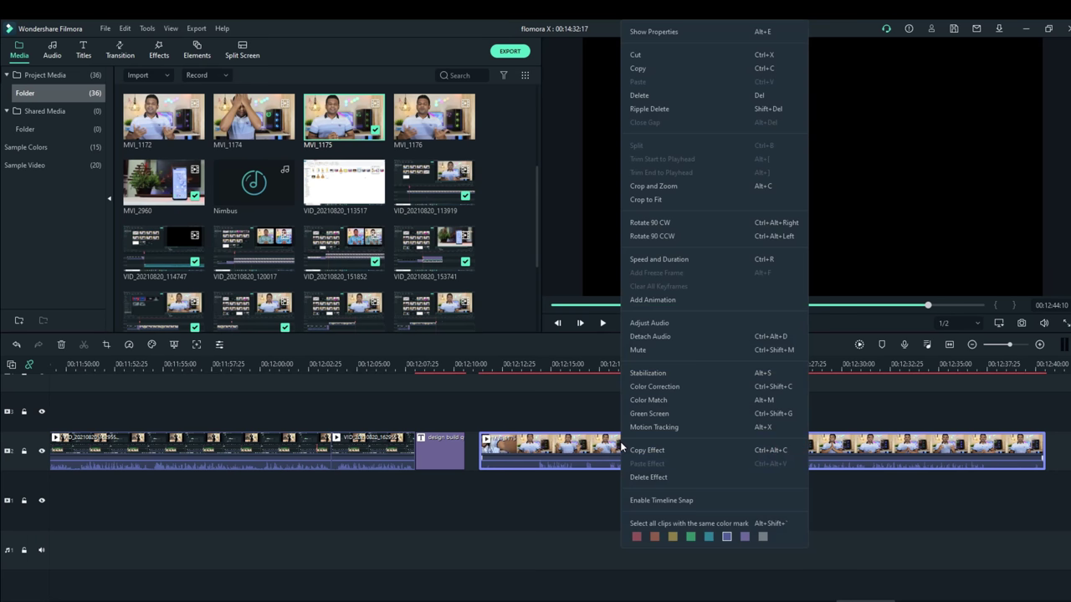
{"action": "left_click", "coordinate": [640, 501]}
{"action": "left_click_drag", "start_coordinate": [561, 449], "coordinate": [494, 450]}
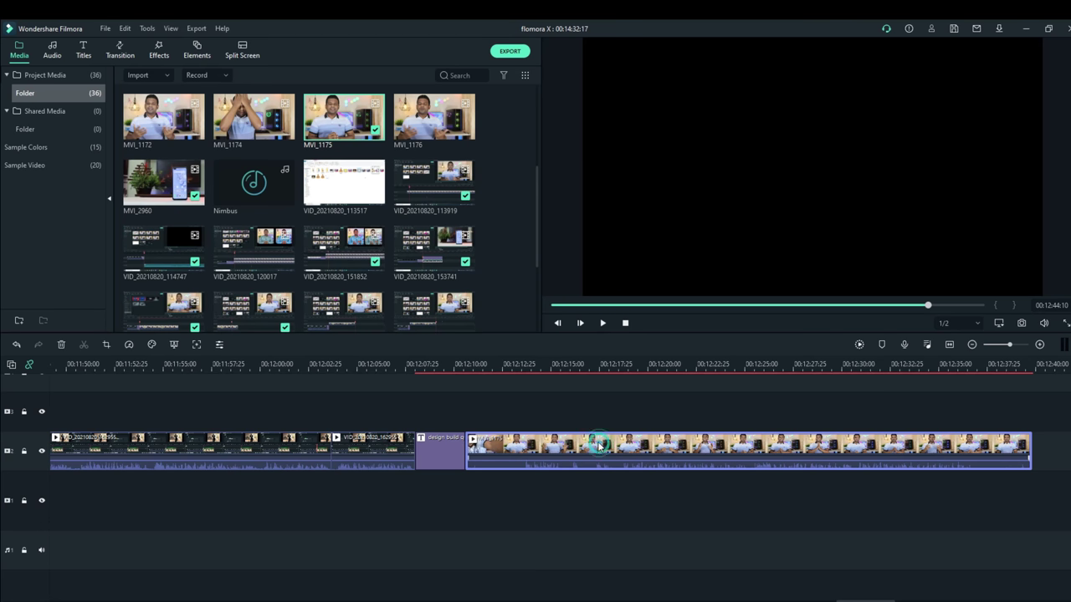
Delete the MVI_1175 clip, import MVI_0637 from the 2021_08_15 folder and place it on the second video track.
{"action": "key", "text": "Delete"}
{"action": "scroll", "coordinate": [311, 239], "scroll_direction": "up", "scroll_amount": 3}
{"action": "scroll", "coordinate": [314, 239], "scroll_direction": "down", "scroll_amount": 5}
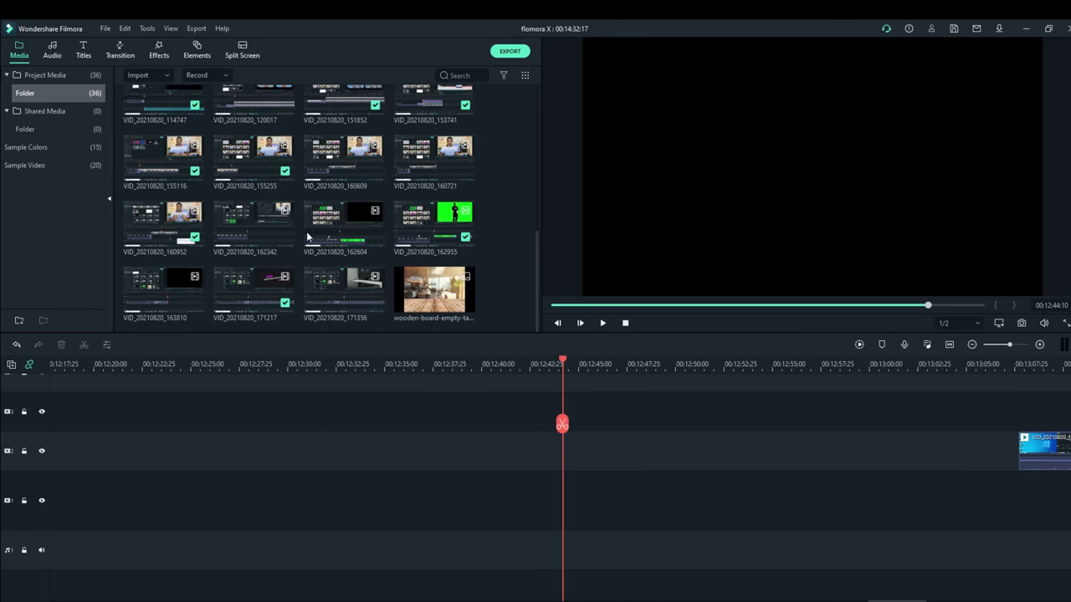
{"action": "scroll", "coordinate": [316, 238], "scroll_direction": "up", "scroll_amount": 5}
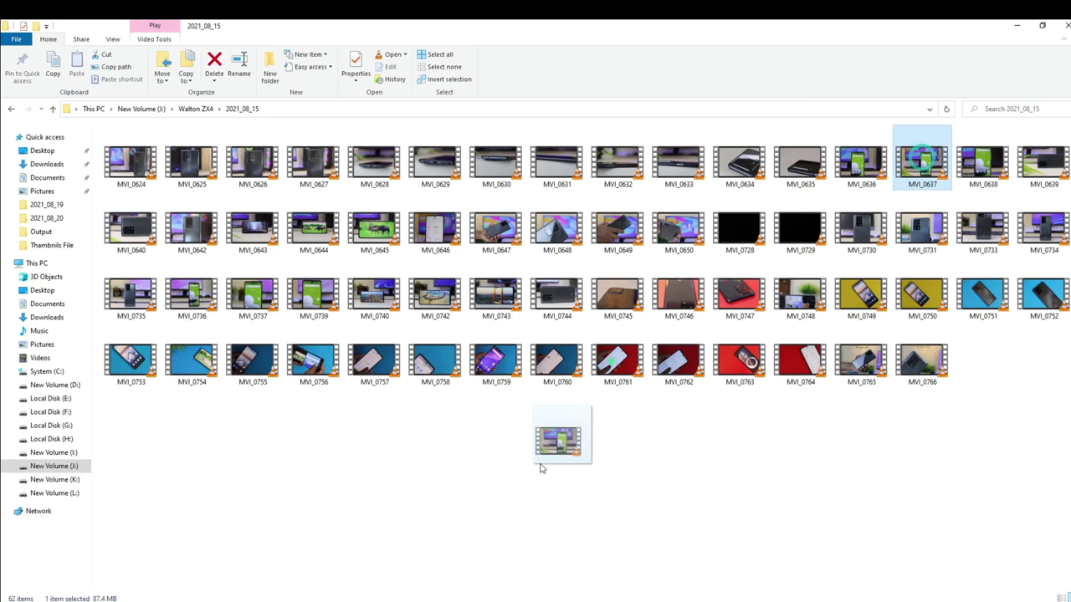
{"action": "left_click_drag", "start_coordinate": [540, 469], "coordinate": [372, 282]}
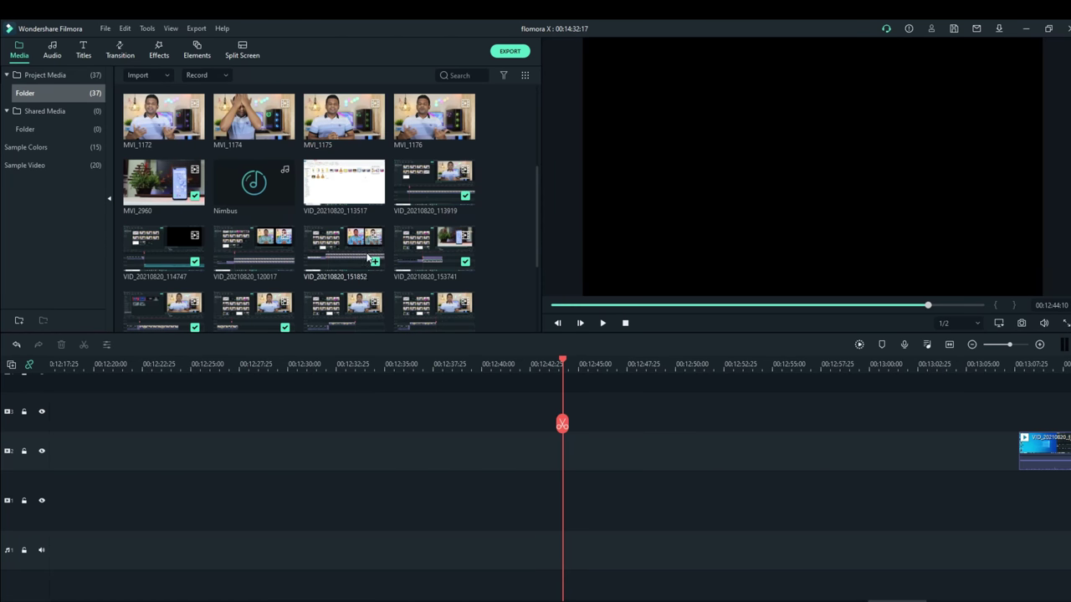
{"action": "left_click_drag", "start_coordinate": [167, 290], "coordinate": [405, 456]}
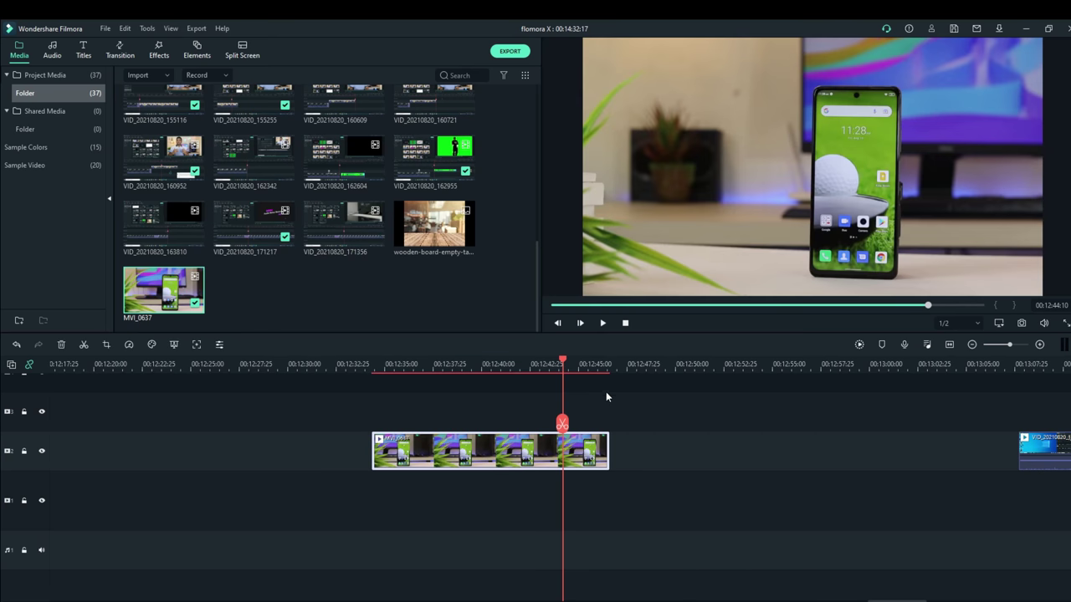
Play the MVI_0637 clip to about 00:12:39 and add a freeze frame there.
{"action": "left_click_drag", "start_coordinate": [564, 361], "coordinate": [444, 362]}
{"action": "left_click", "coordinate": [602, 323]}
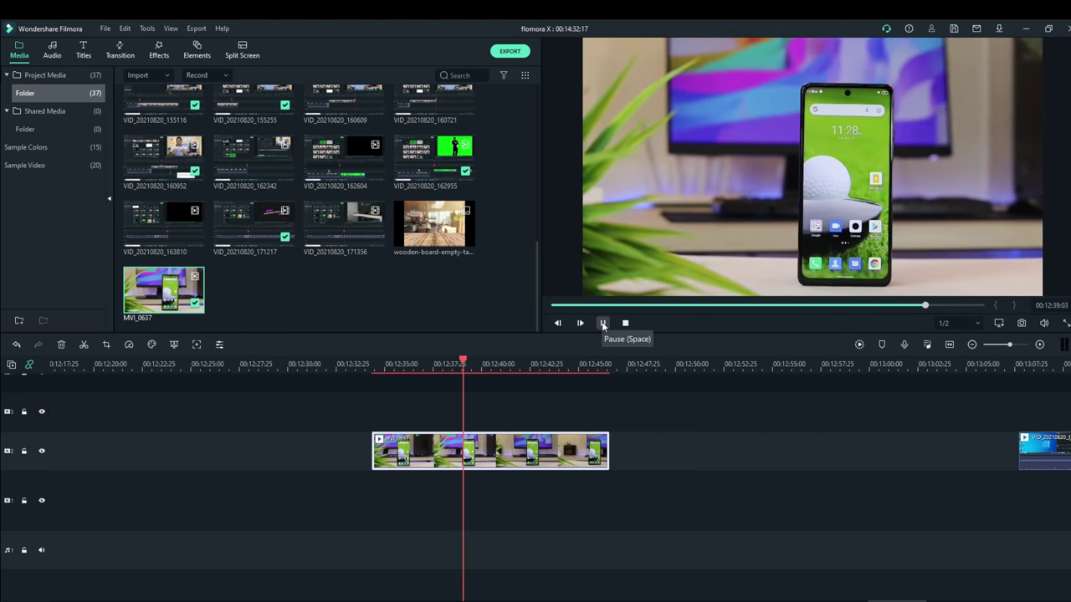
{"action": "left_click", "coordinate": [602, 323]}
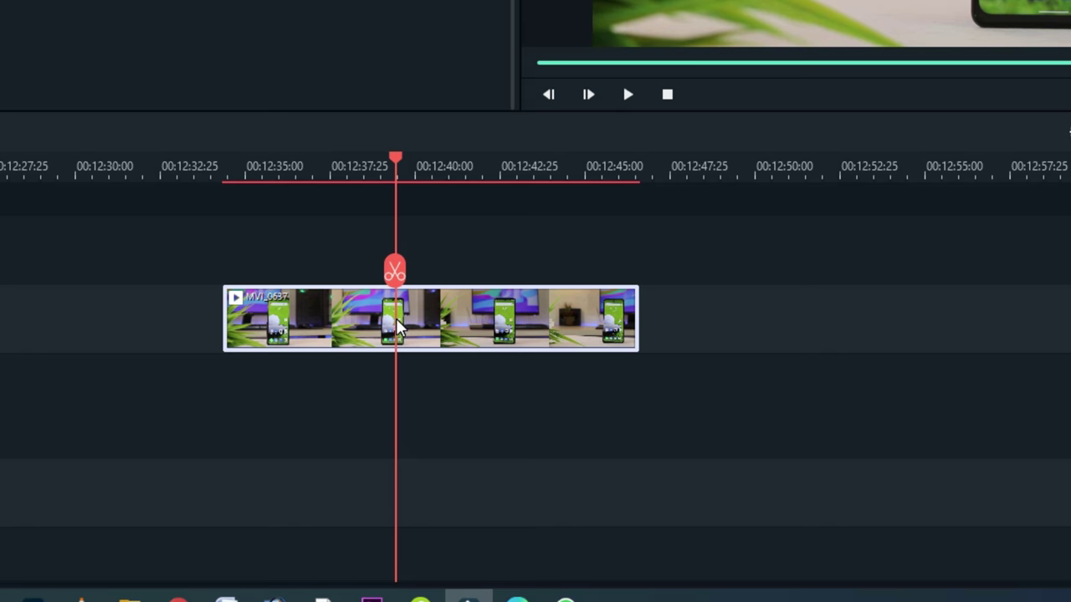
{"action": "right_click", "coordinate": [395, 318]}
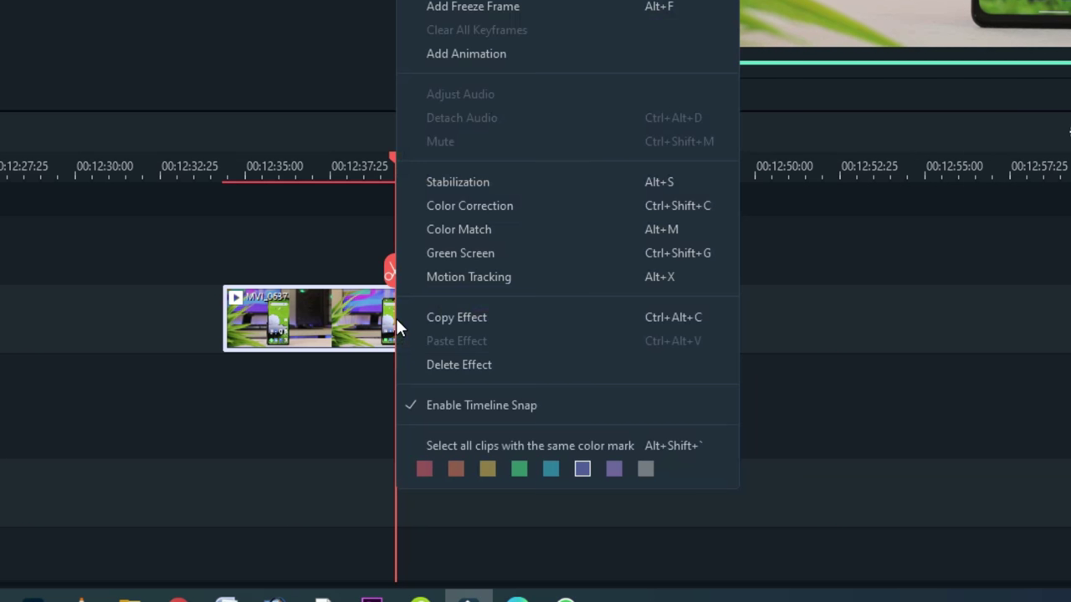
{"action": "left_click", "coordinate": [489, 11]}
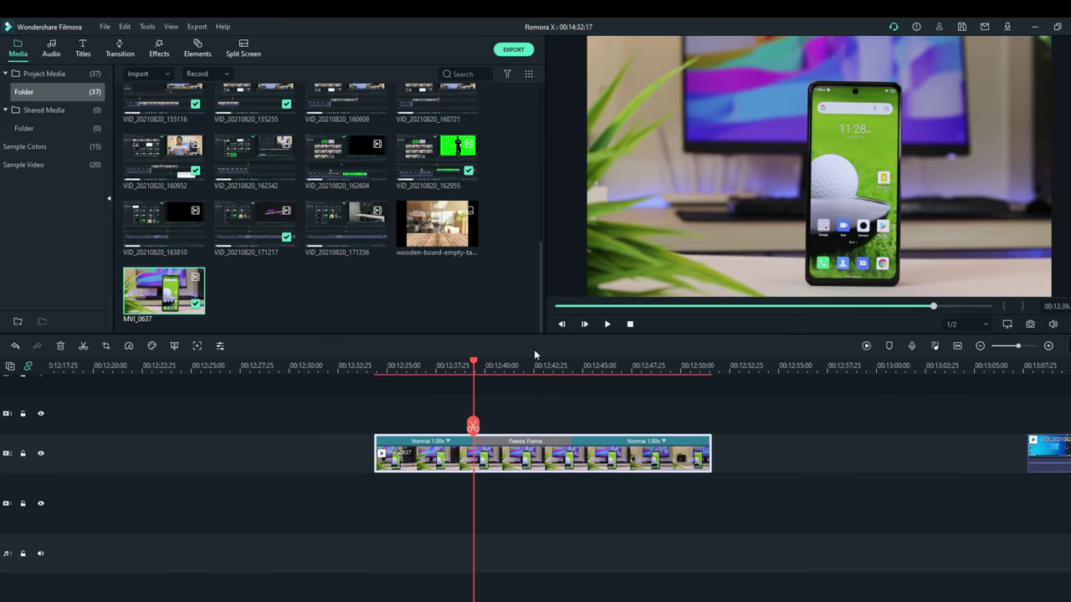
Play back the MVI_0637 clip from about 00:12:37 through the freeze frame.
{"action": "left_click_drag", "start_coordinate": [489, 366], "coordinate": [434, 368]}
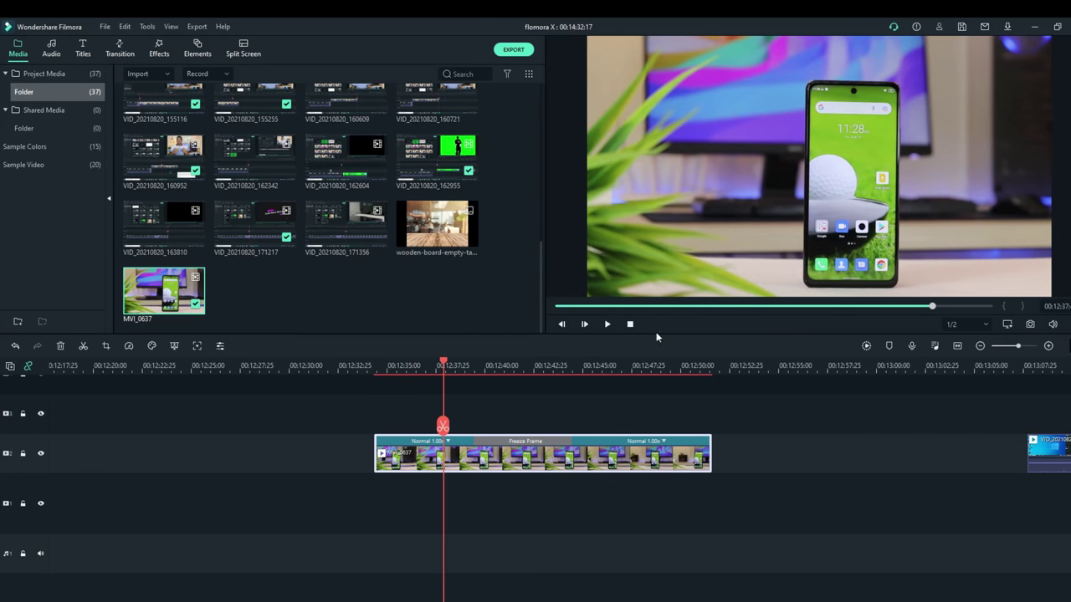
{"action": "left_click", "coordinate": [609, 324]}
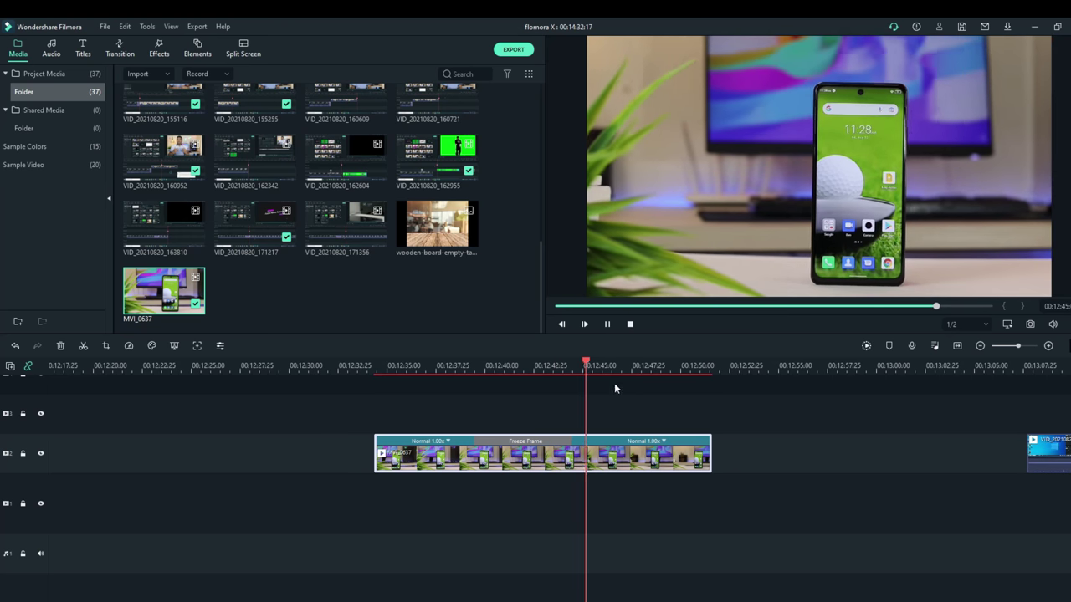
{"action": "left_click", "coordinate": [606, 325]}
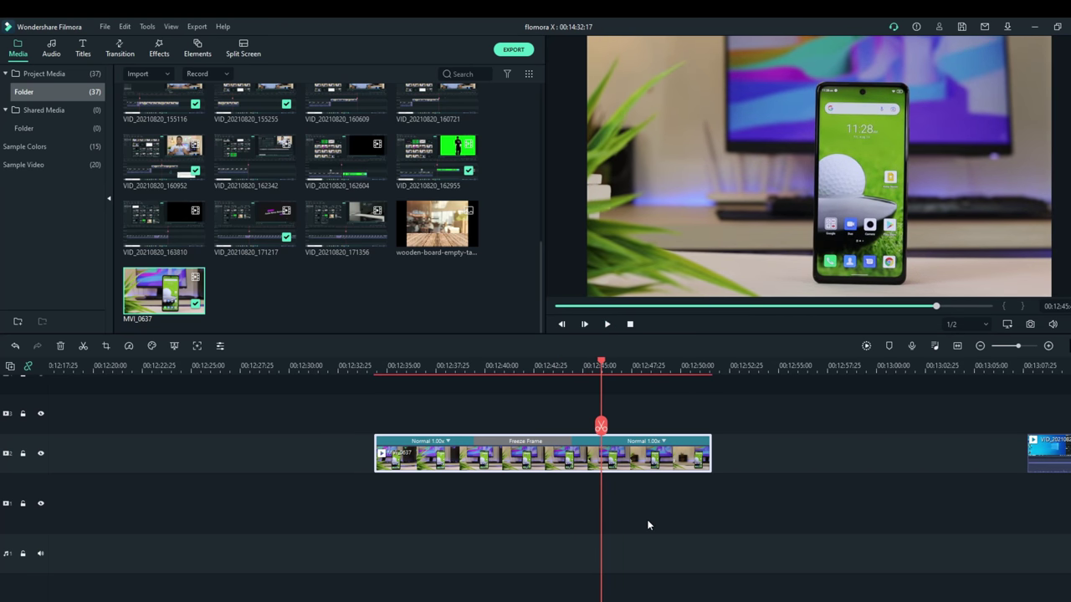
Shorten the freeze frame segment to about one second and play back the result.
{"action": "left_click", "coordinate": [532, 446]}
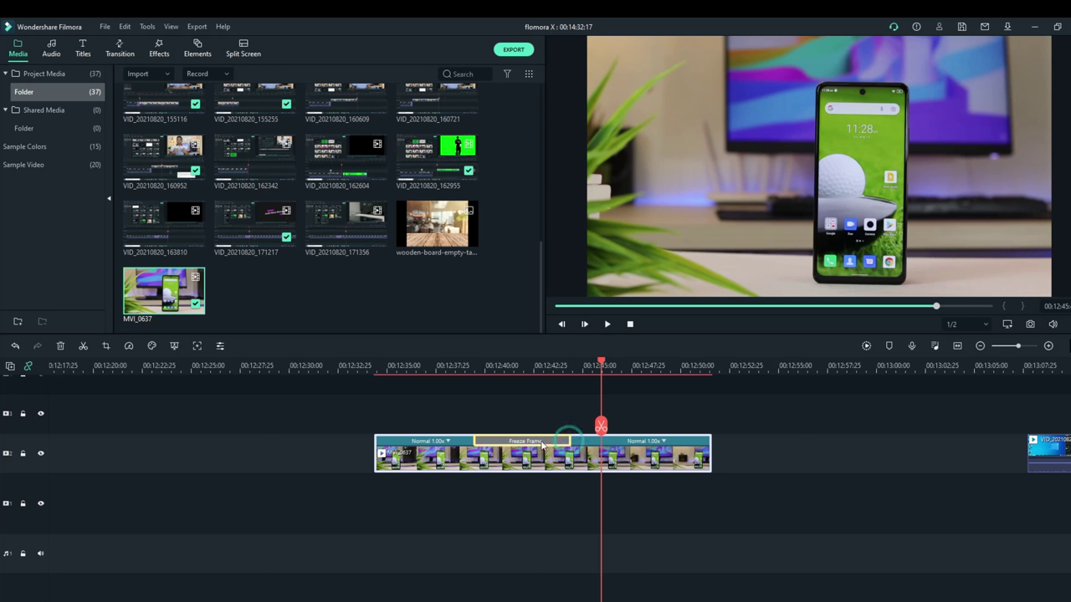
{"action": "double_click", "coordinate": [491, 441]}
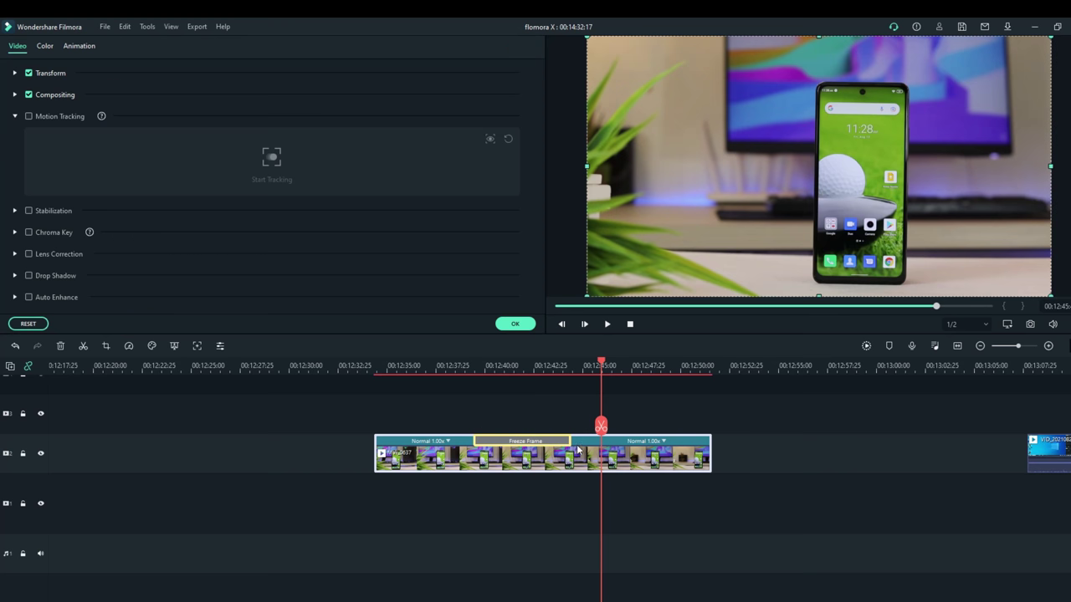
{"action": "left_click_drag", "start_coordinate": [570, 443], "coordinate": [492, 446]}
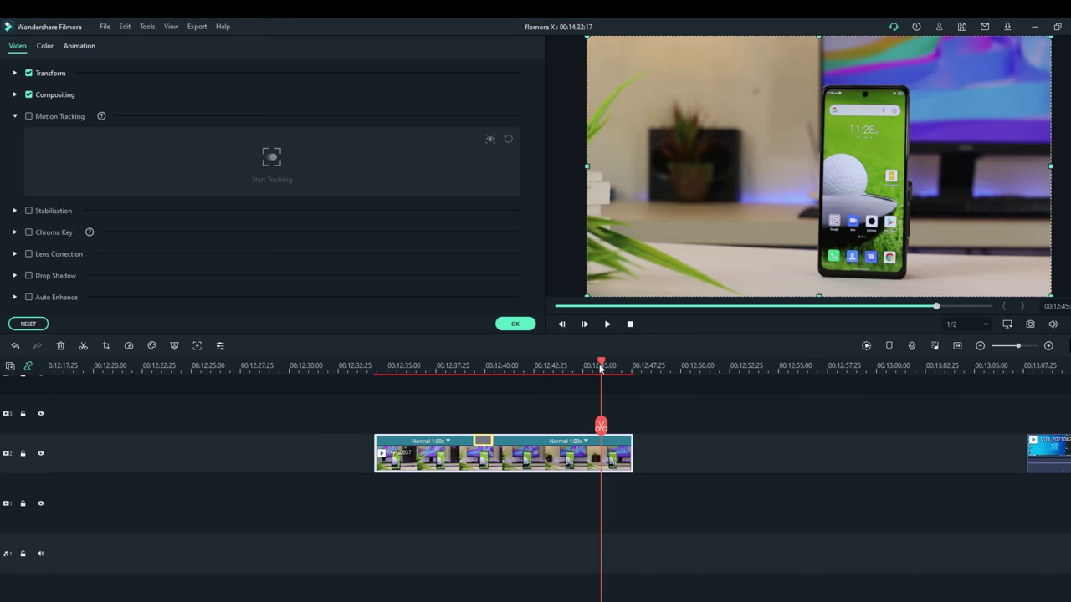
{"action": "left_click_drag", "start_coordinate": [601, 366], "coordinate": [463, 365]}
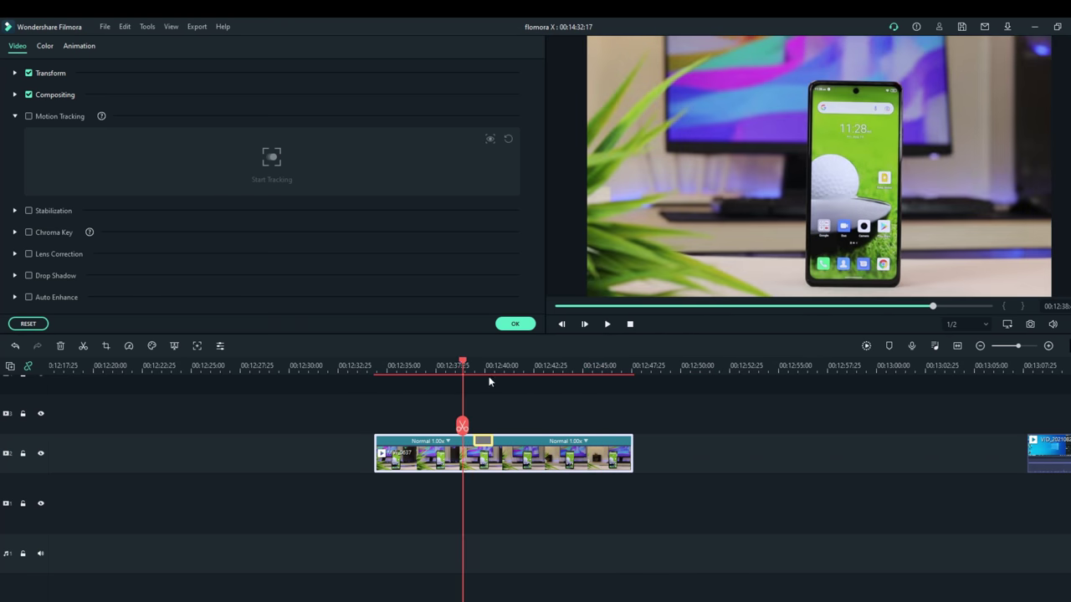
{"action": "left_click", "coordinate": [609, 325]}
{"action": "left_click", "coordinate": [609, 325]}
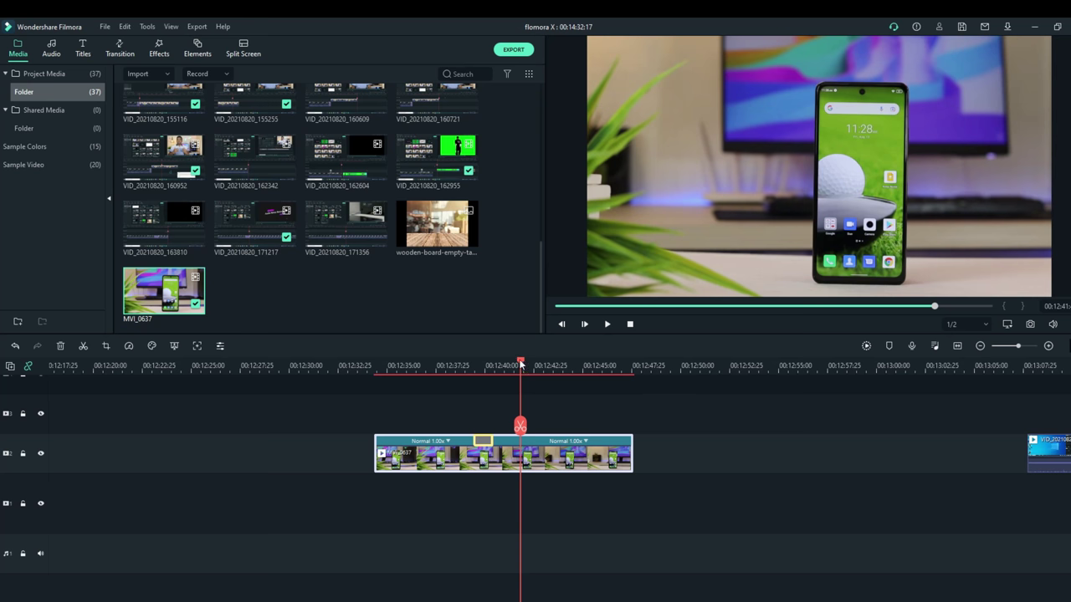
Split the MVI_0637 clip at about 00:12:41, delete the part before the cut and play the remaining part.
{"action": "left_click", "coordinate": [82, 345]}
{"action": "left_click", "coordinate": [464, 462]}
{"action": "key", "text": "Delete"}
{"action": "left_click", "coordinate": [607, 324]}
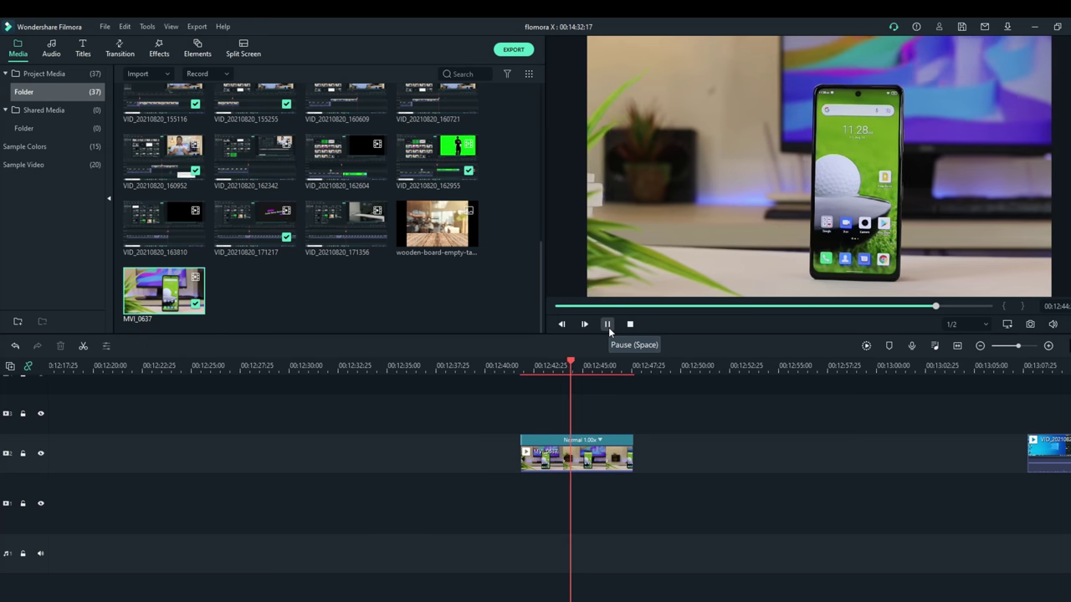
{"action": "left_click", "coordinate": [607, 325]}
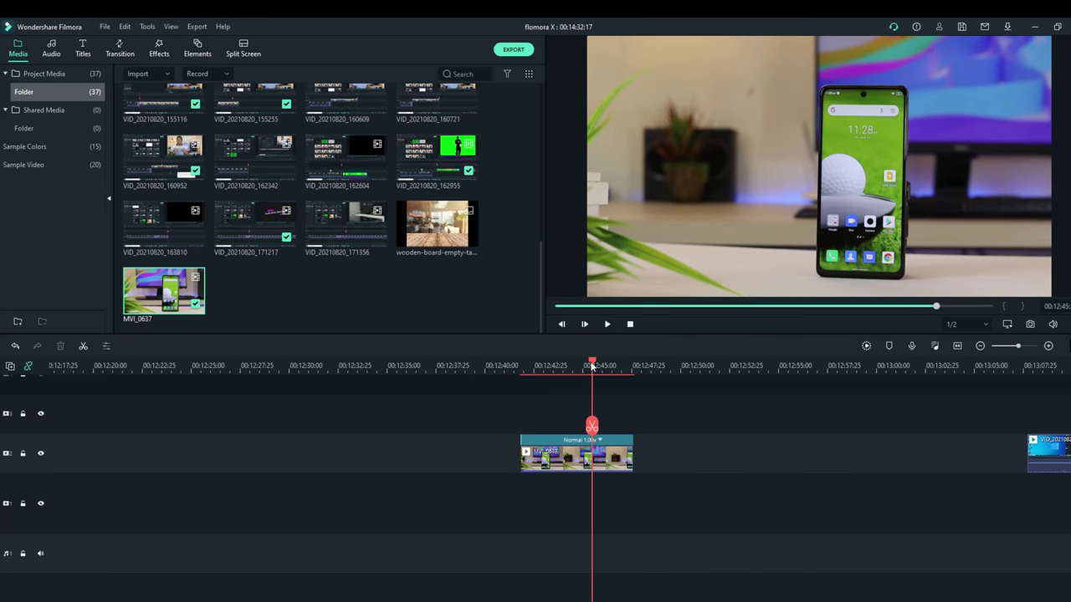
Slow the remaining MVI_0637 clip down to 0.43x speed with Speed and Duration and play it back.
{"action": "right_click", "coordinate": [563, 458]}
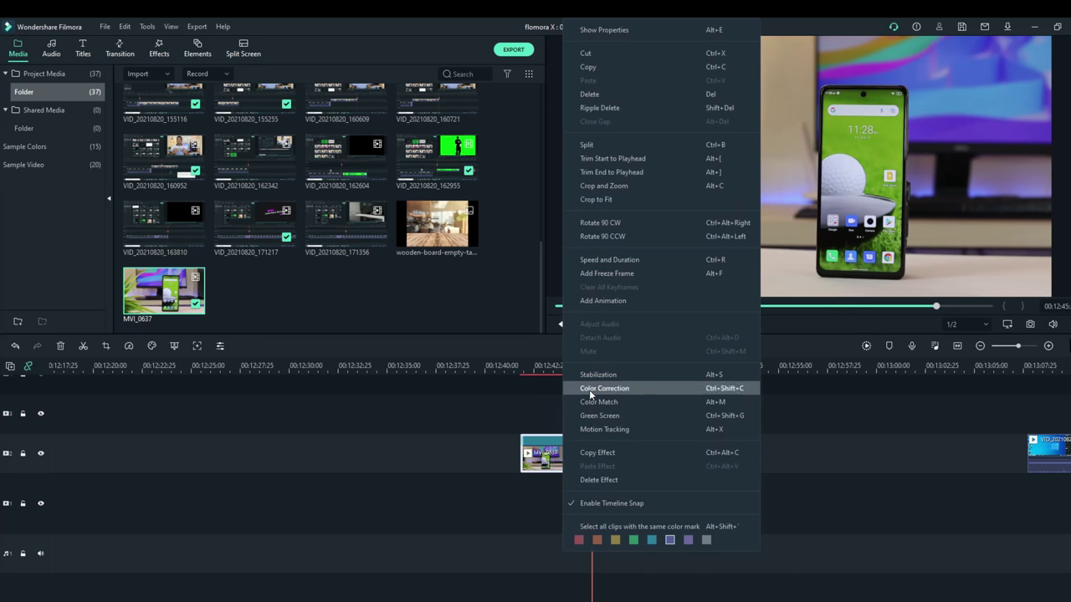
{"action": "left_click", "coordinate": [612, 261]}
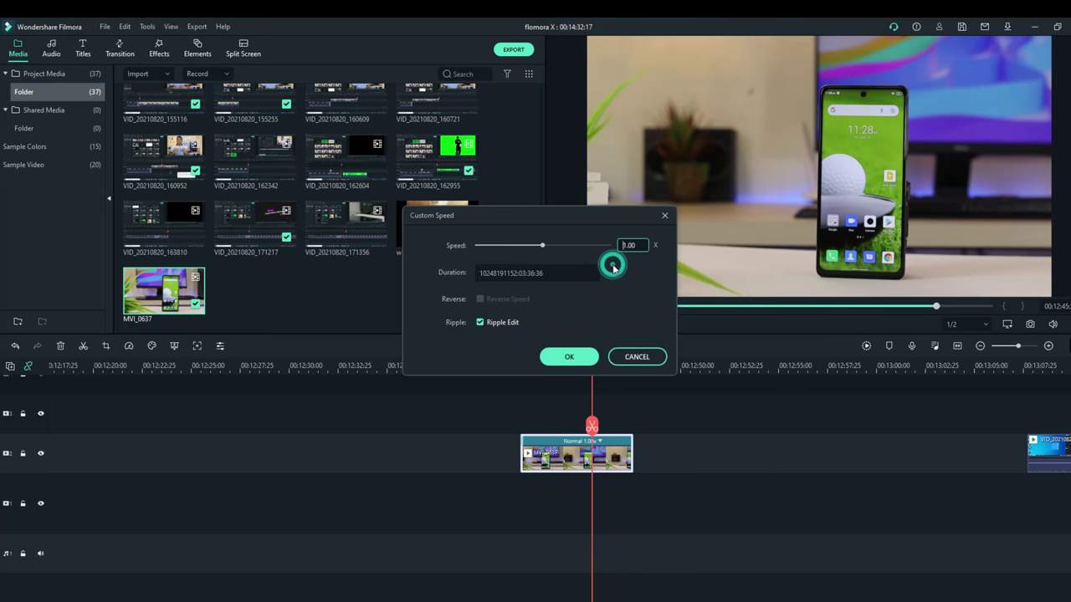
{"action": "left_click", "coordinate": [506, 245]}
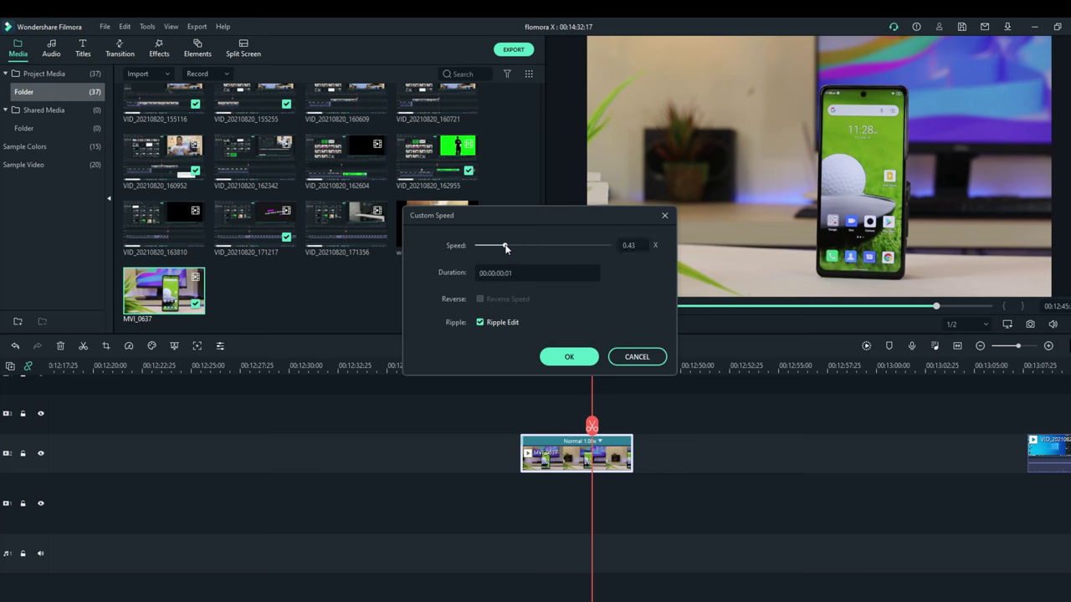
{"action": "left_click", "coordinate": [569, 357]}
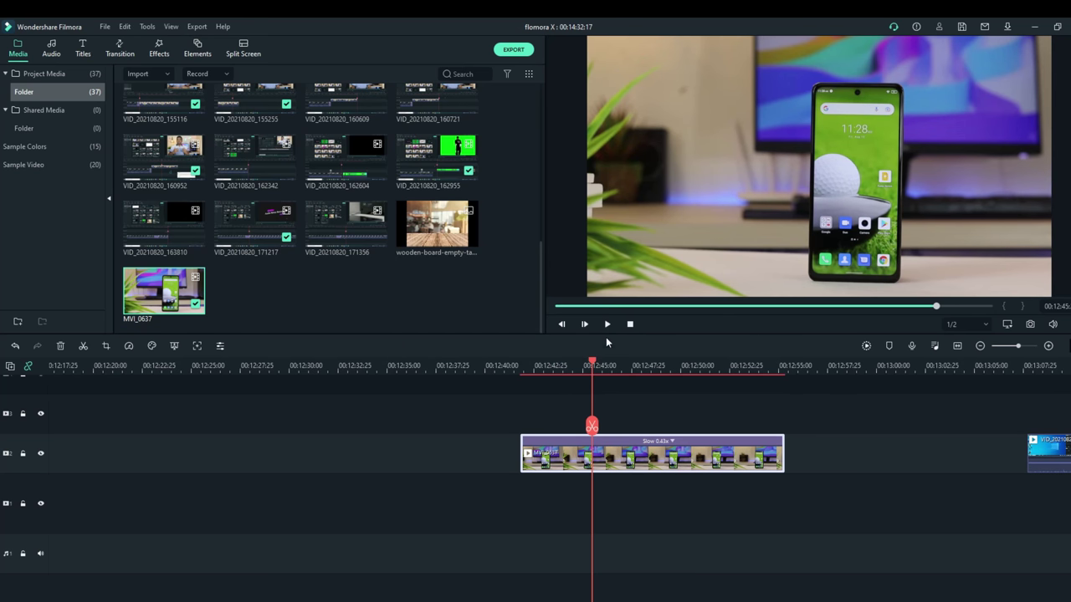
{"action": "left_click", "coordinate": [607, 325]}
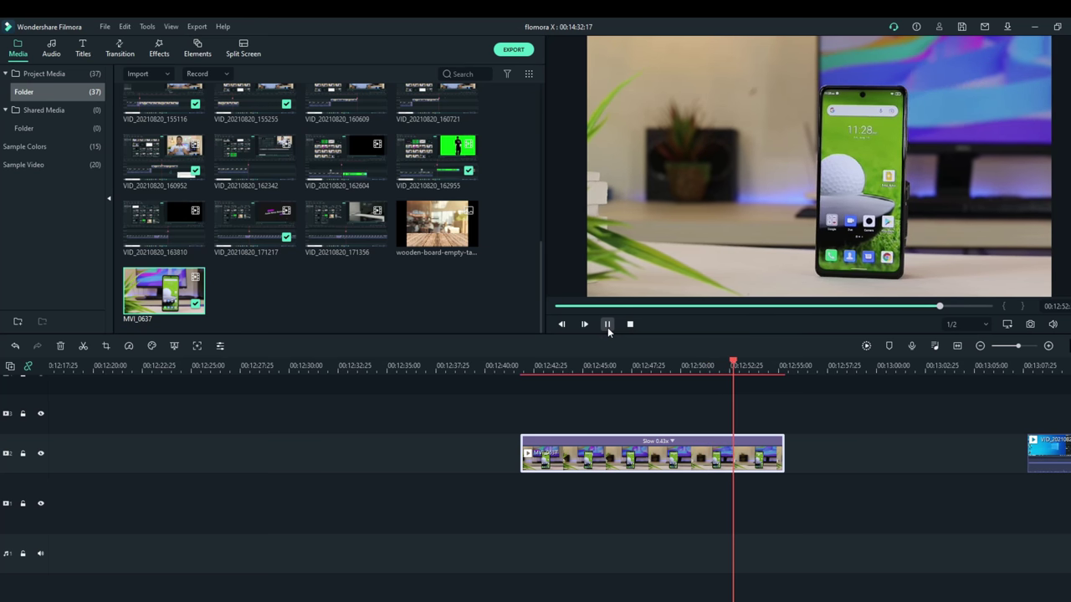
{"action": "left_click", "coordinate": [608, 324]}
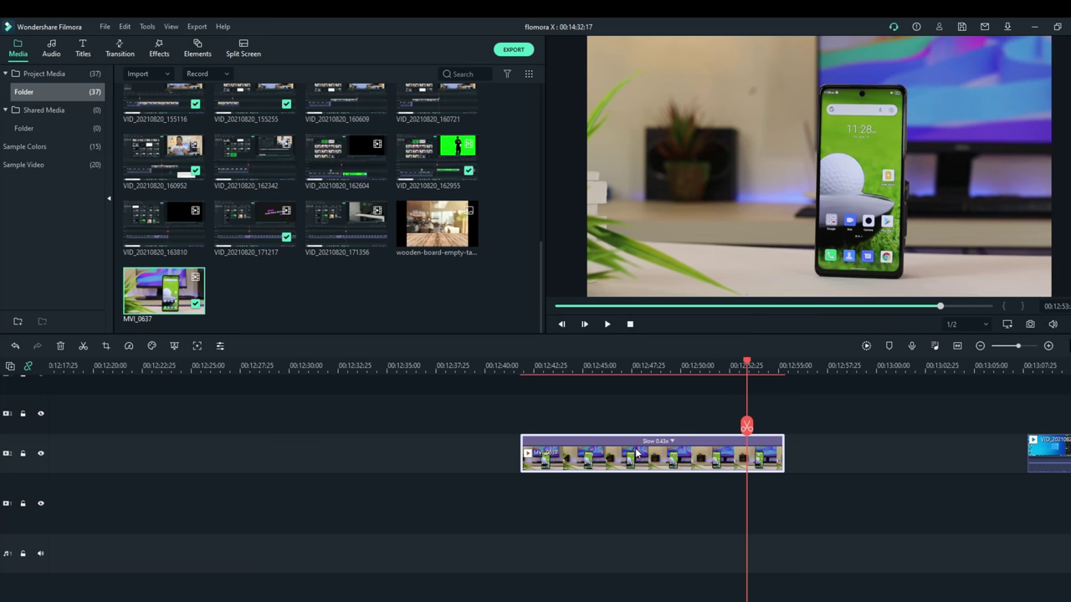
Speed the MVI_0637 clip up to 2x with Speed and Duration and play it back.
{"action": "right_click", "coordinate": [636, 453]}
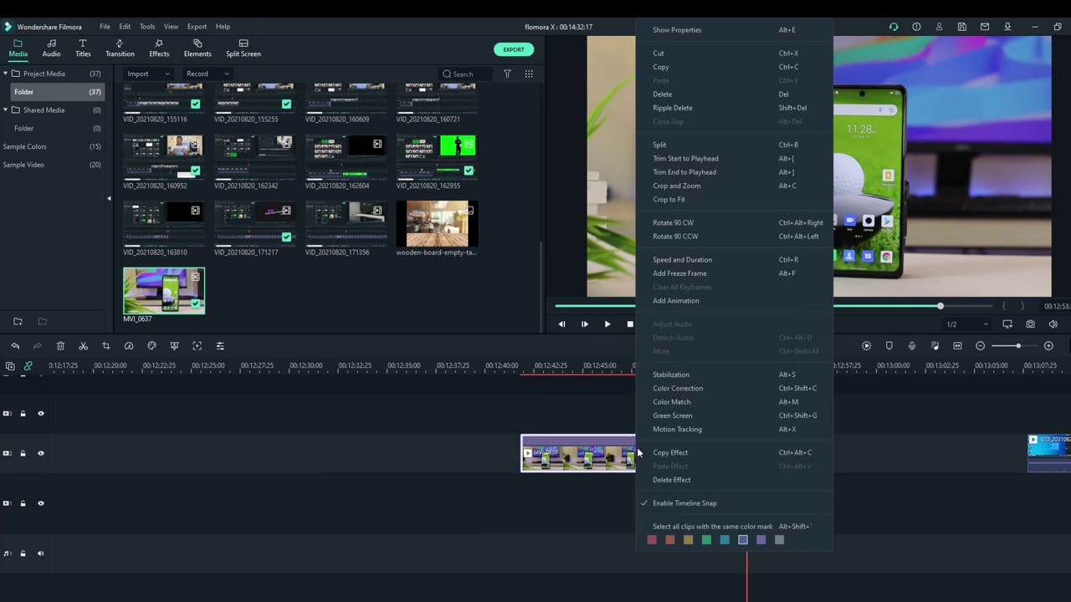
{"action": "left_click", "coordinate": [683, 260]}
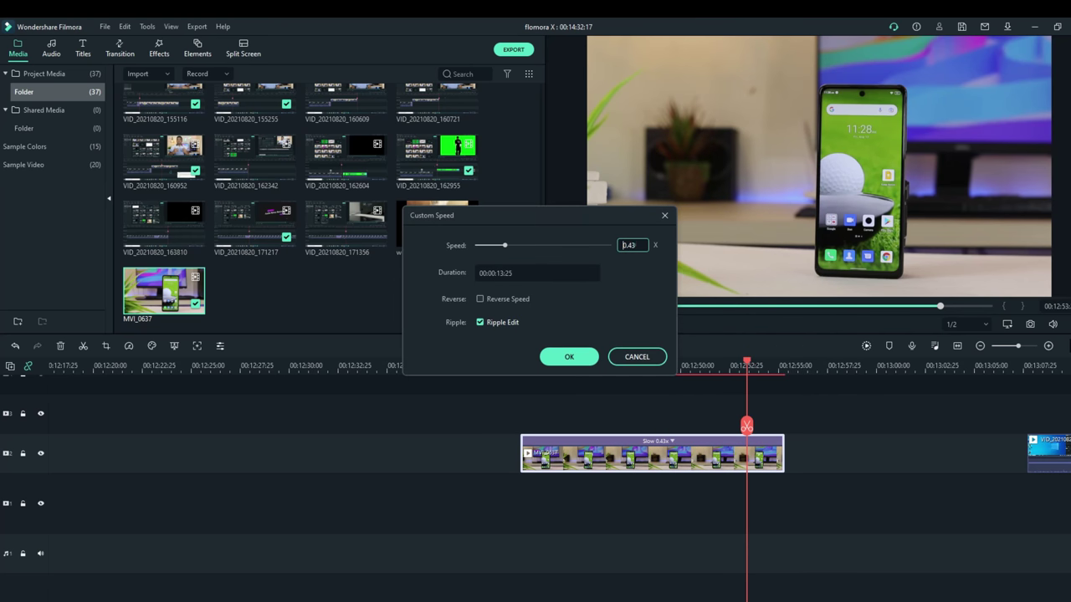
{"action": "double_click", "coordinate": [625, 245]}
{"action": "type", "text": "2"}
{"action": "left_click", "coordinate": [583, 358]}
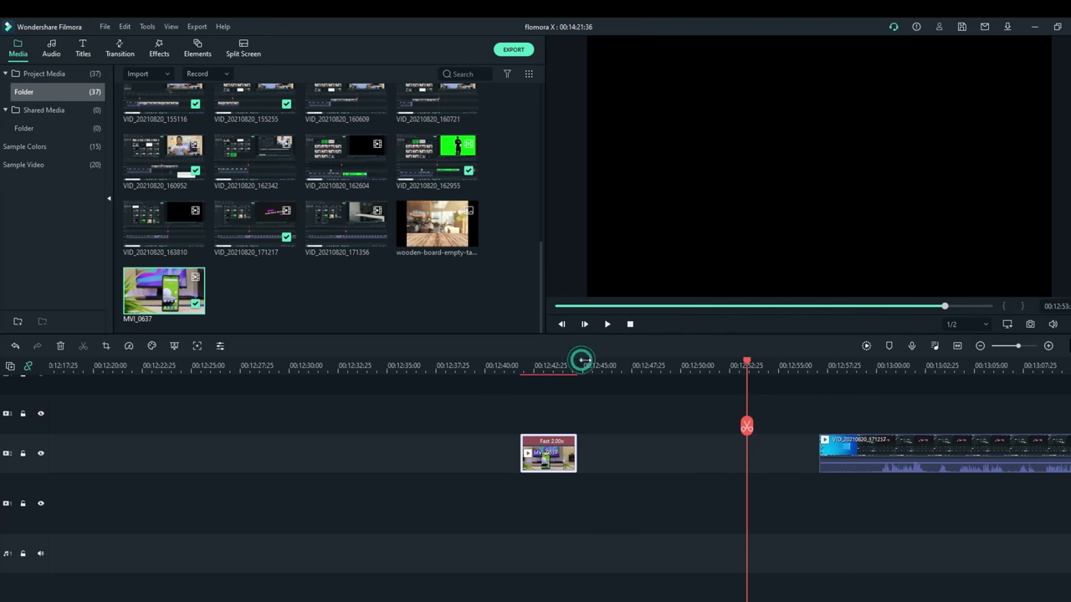
{"action": "left_click_drag", "start_coordinate": [749, 361], "coordinate": [535, 391]}
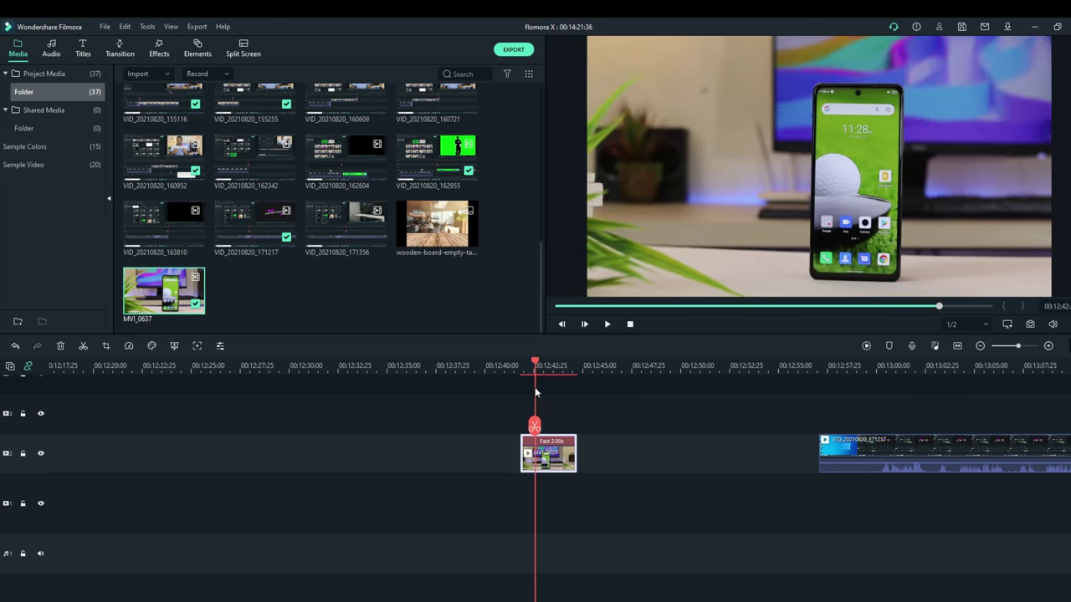
{"action": "left_click", "coordinate": [606, 325]}
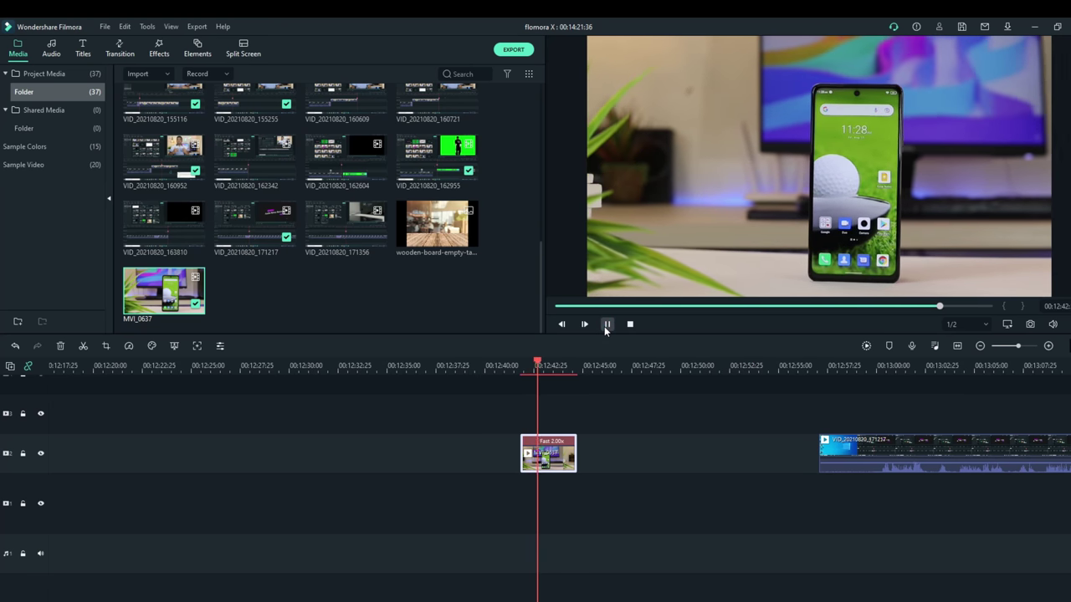
{"action": "left_click", "coordinate": [607, 325]}
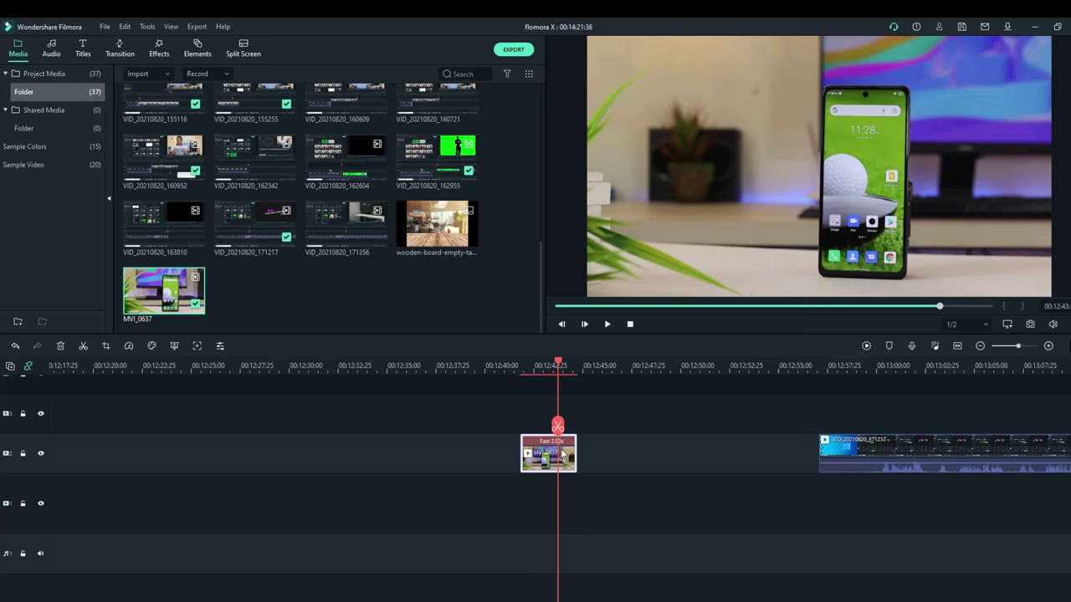
Delete the sped-up clip and place a fresh MVI_0637 clip on the same track, starting at about 00:12:32.
{"action": "key", "text": "Delete"}
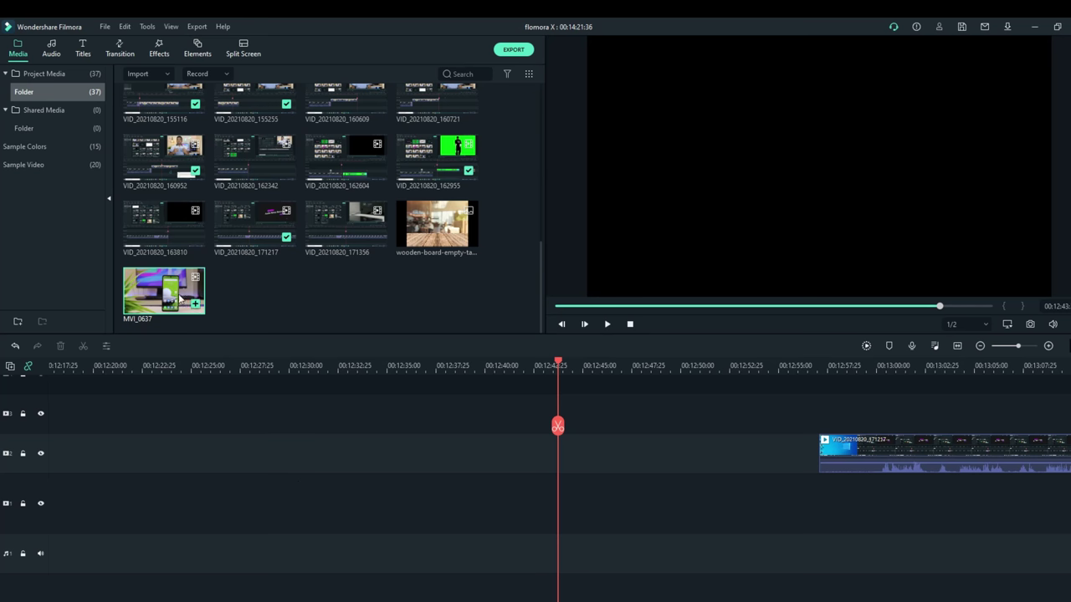
{"action": "left_click_drag", "start_coordinate": [164, 293], "coordinate": [343, 475]}
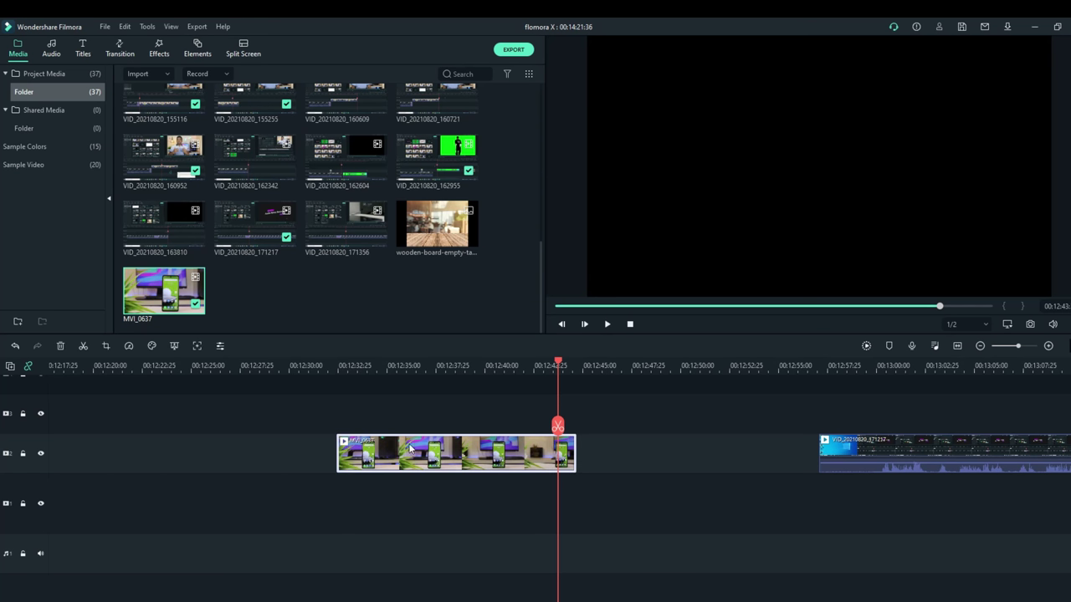
Add a custom animation keyframe to the MVI_0637 clip at about 00:12:34.
{"action": "left_click_drag", "start_coordinate": [561, 366], "coordinate": [386, 365]}
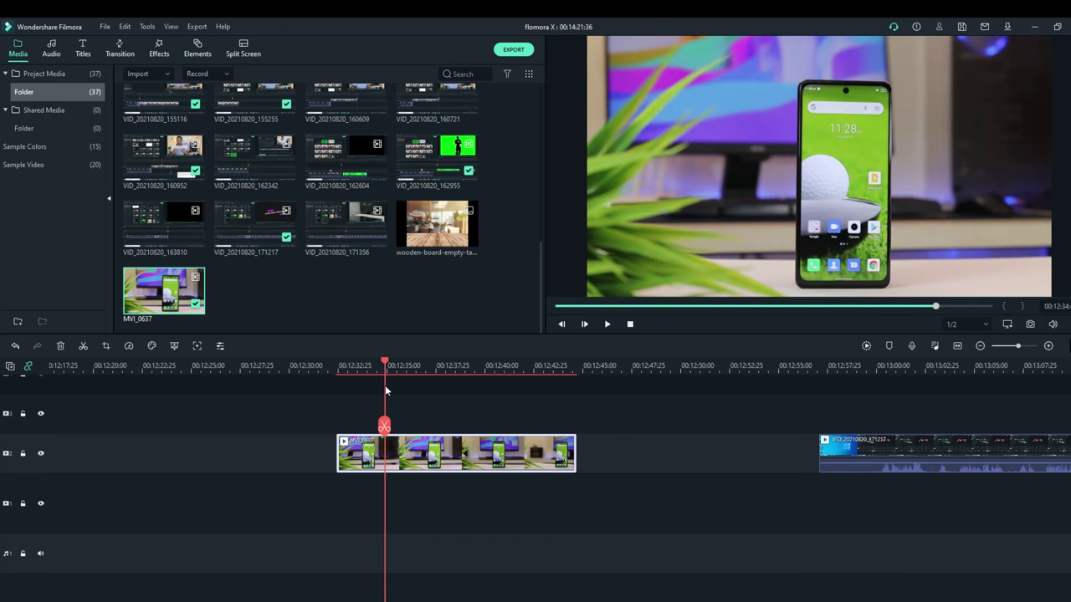
{"action": "right_click", "coordinate": [408, 453]}
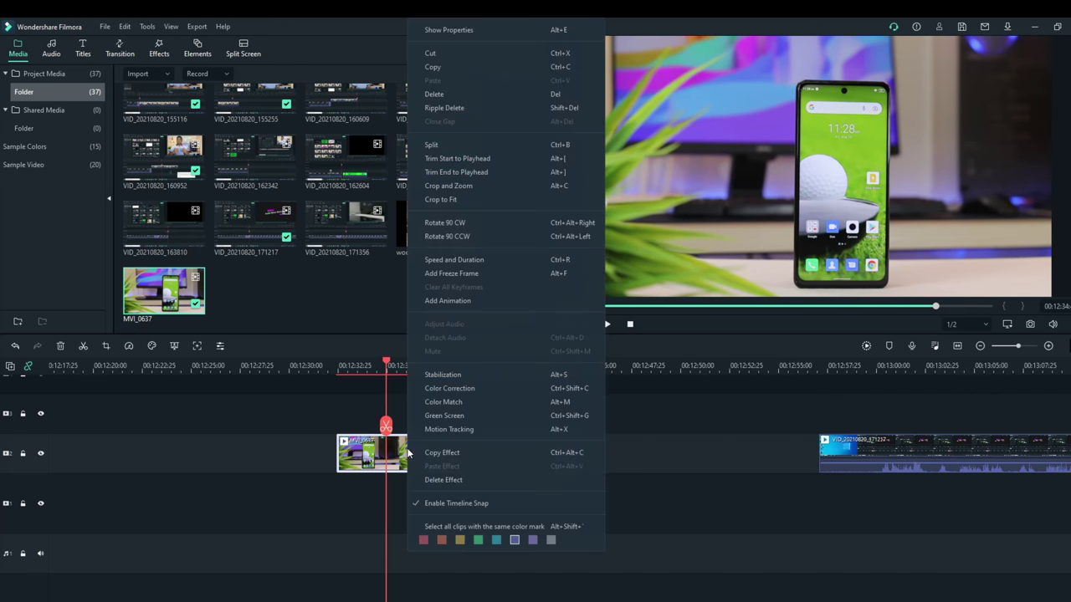
{"action": "left_click", "coordinate": [439, 301]}
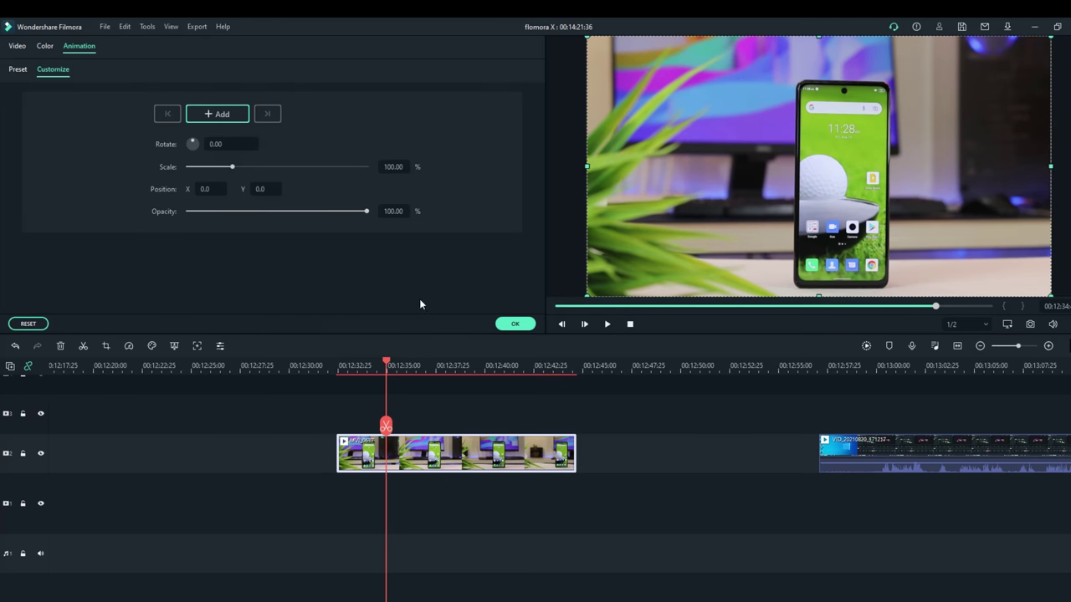
{"action": "left_click", "coordinate": [223, 115]}
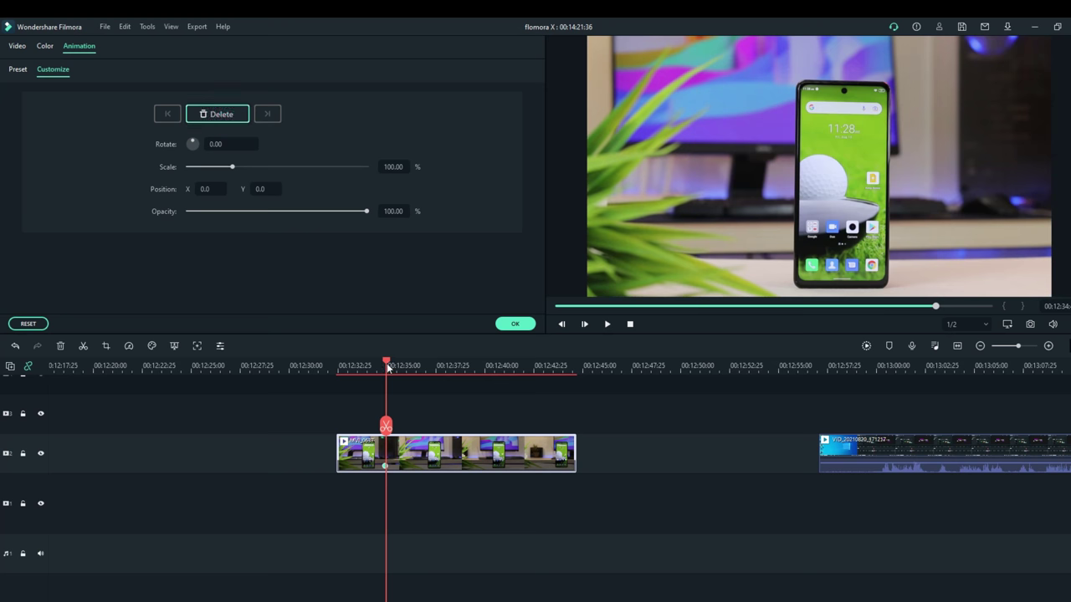
Add a second keyframe at about 00:12:36 and zoom in to 170.74% scale, positioned at X -87.4, Y -87.7.
{"action": "left_click_drag", "start_coordinate": [387, 365], "coordinate": [422, 369]}
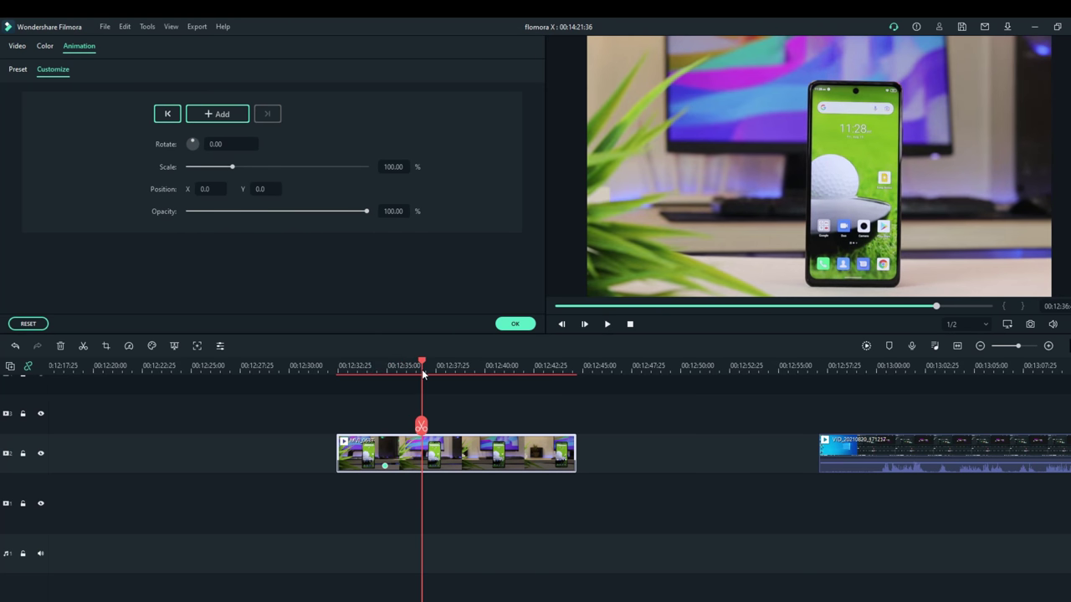
{"action": "left_click", "coordinate": [216, 113]}
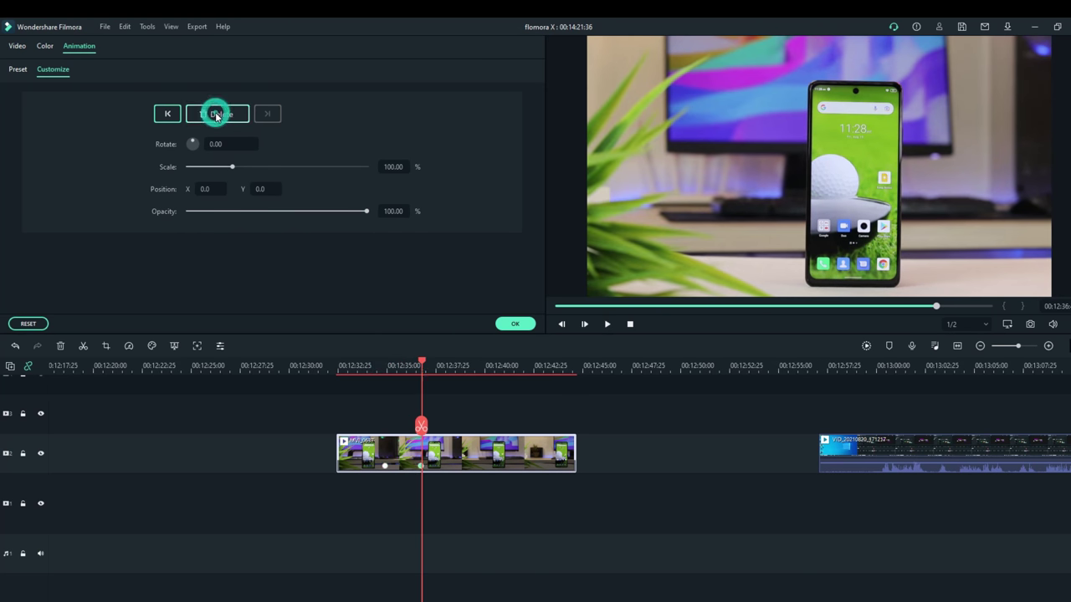
{"action": "left_click_drag", "start_coordinate": [703, 239], "coordinate": [704, 237]}
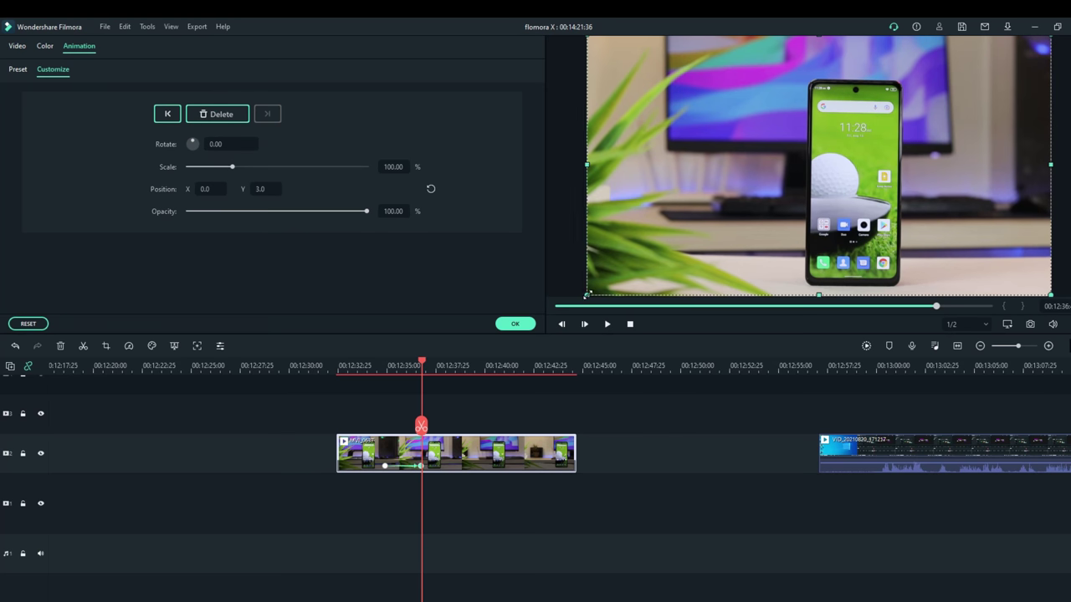
{"action": "left_click_drag", "start_coordinate": [586, 295], "coordinate": [561, 326]}
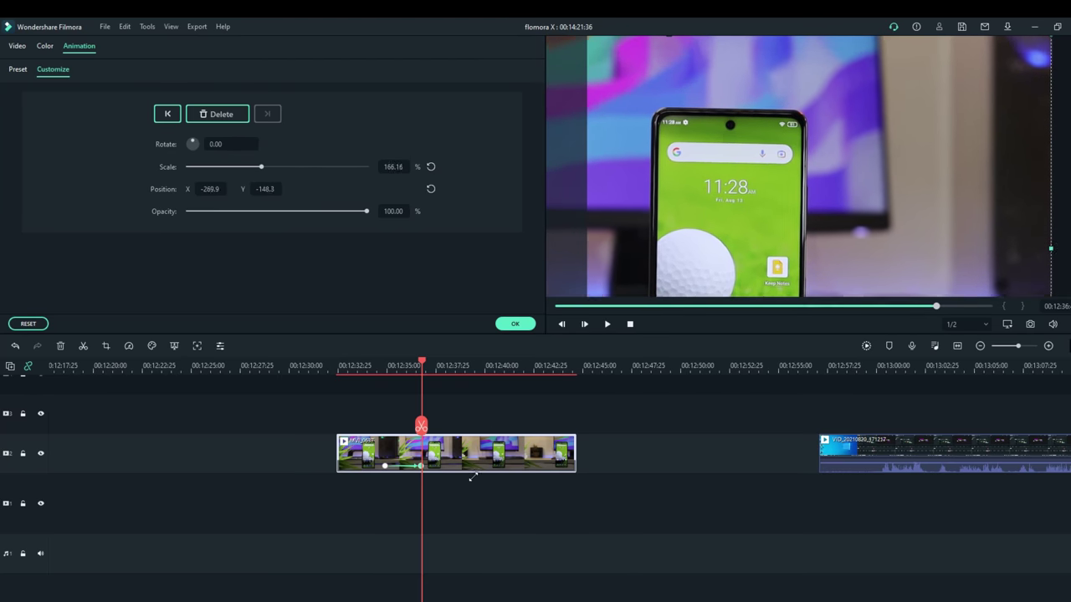
{"action": "left_click_drag", "start_coordinate": [711, 217], "coordinate": [816, 176]}
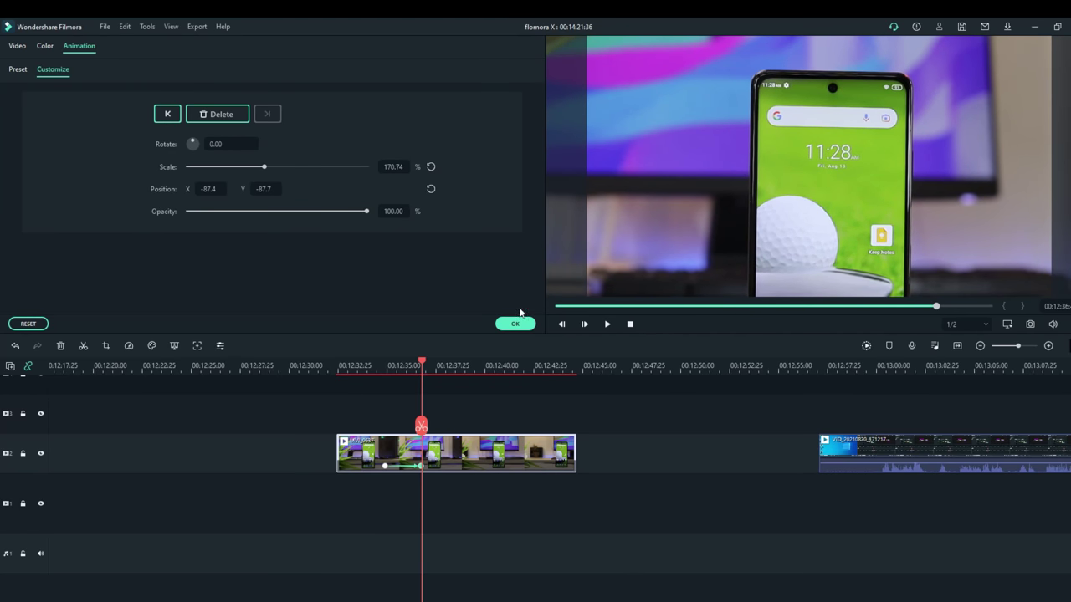
Play back the zoom-in animation from before the first keyframe to about 00:12:38.
{"action": "left_click_drag", "start_coordinate": [424, 369], "coordinate": [372, 378]}
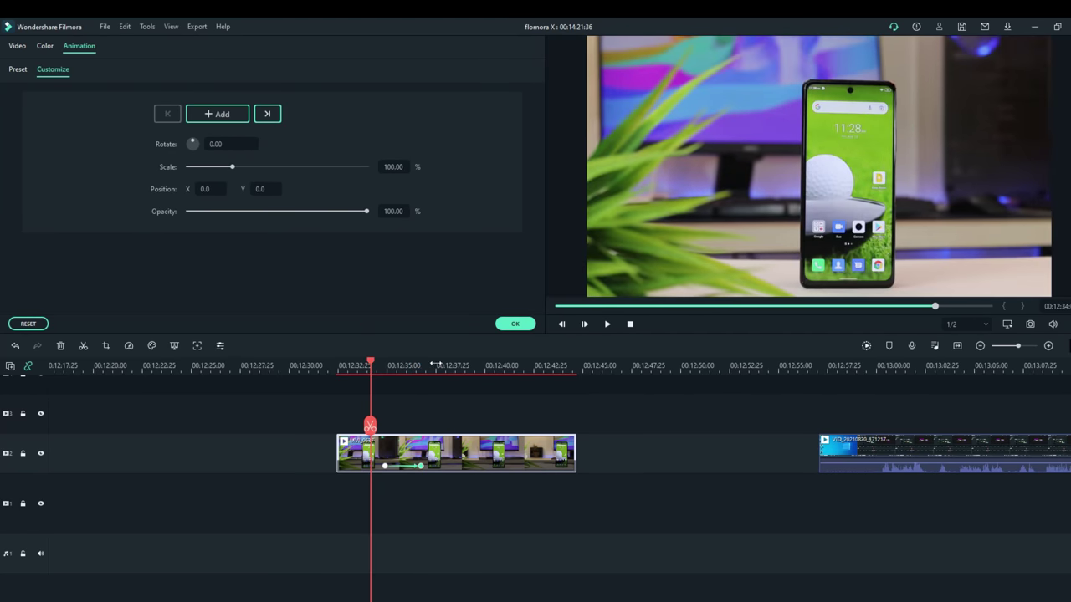
{"action": "left_click", "coordinate": [609, 327]}
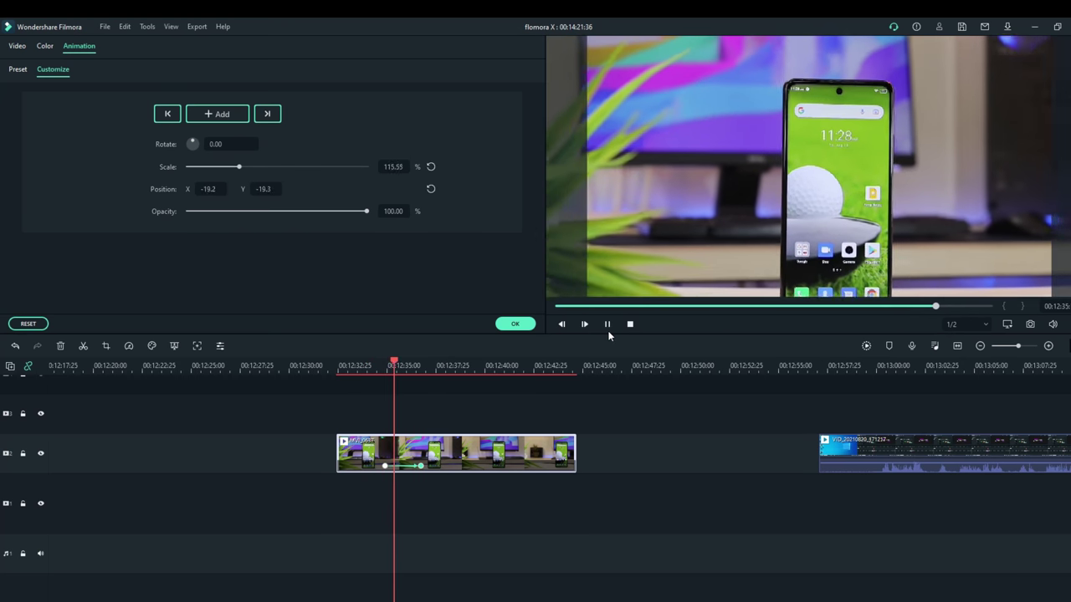
{"action": "left_click", "coordinate": [608, 325]}
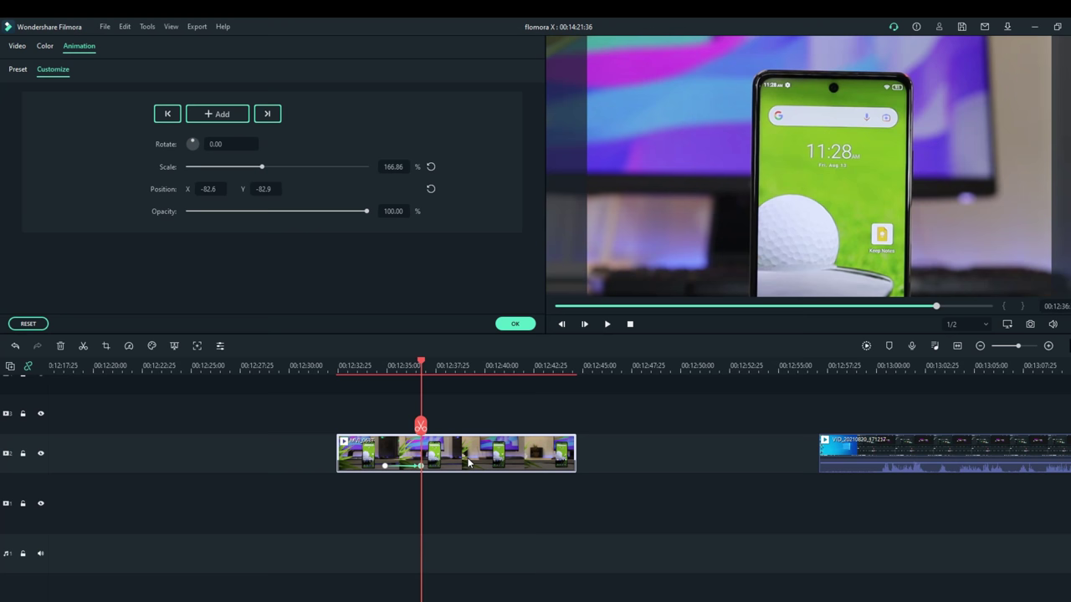
{"action": "left_click", "coordinate": [608, 325]}
{"action": "left_click", "coordinate": [608, 326]}
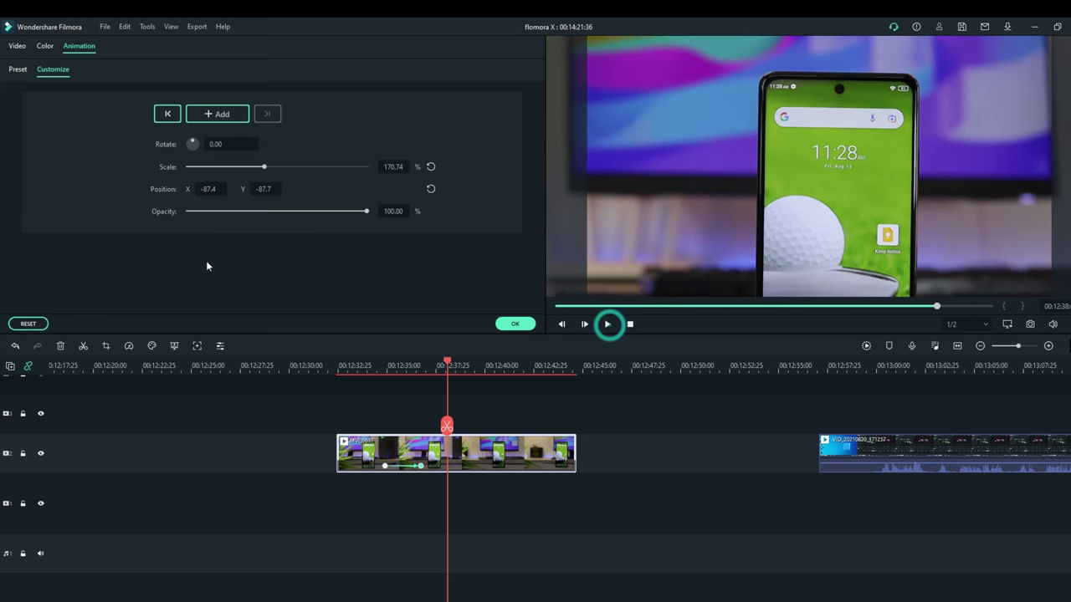
Add keyframes at about 00:12:38 and 00:12:39, and zoom the latter out to 99.45% scale at X -15.7, Y 4.7.
{"action": "left_click", "coordinate": [227, 114]}
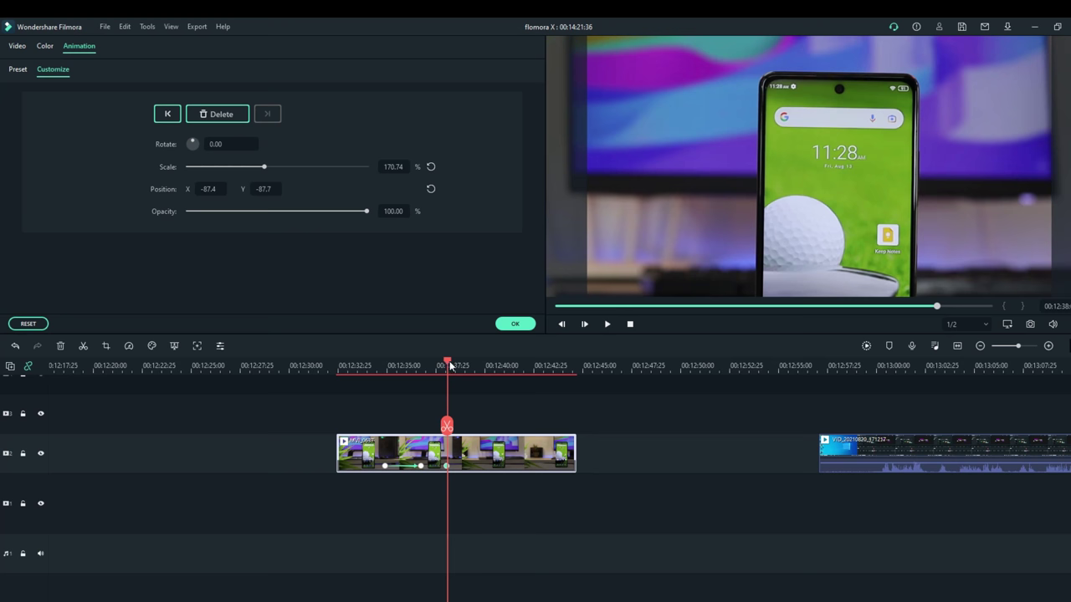
{"action": "left_click_drag", "start_coordinate": [449, 365], "coordinate": [477, 366]}
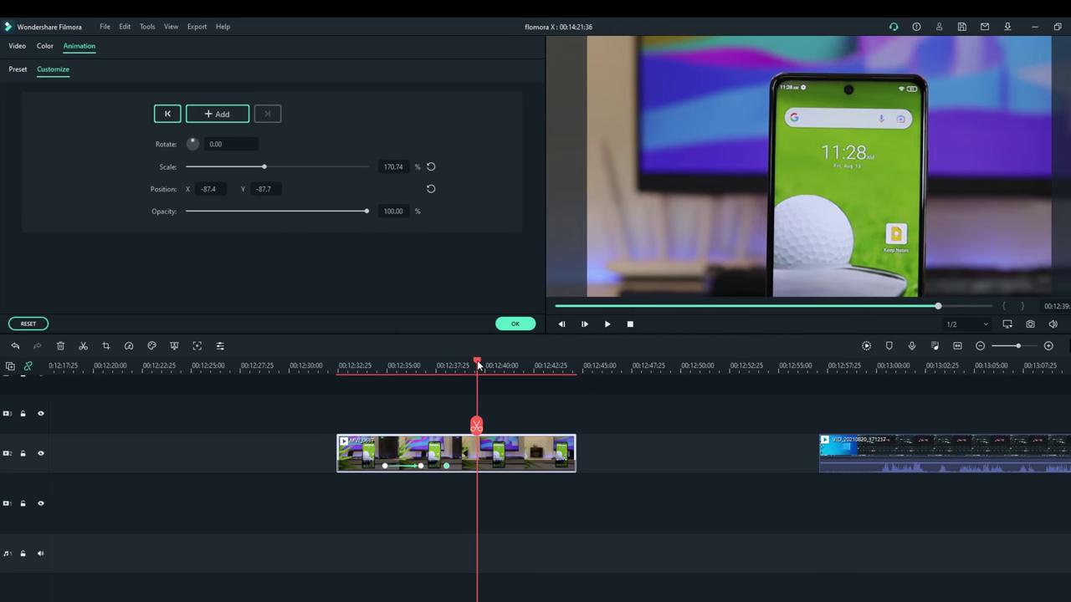
{"action": "left_click", "coordinate": [222, 114]}
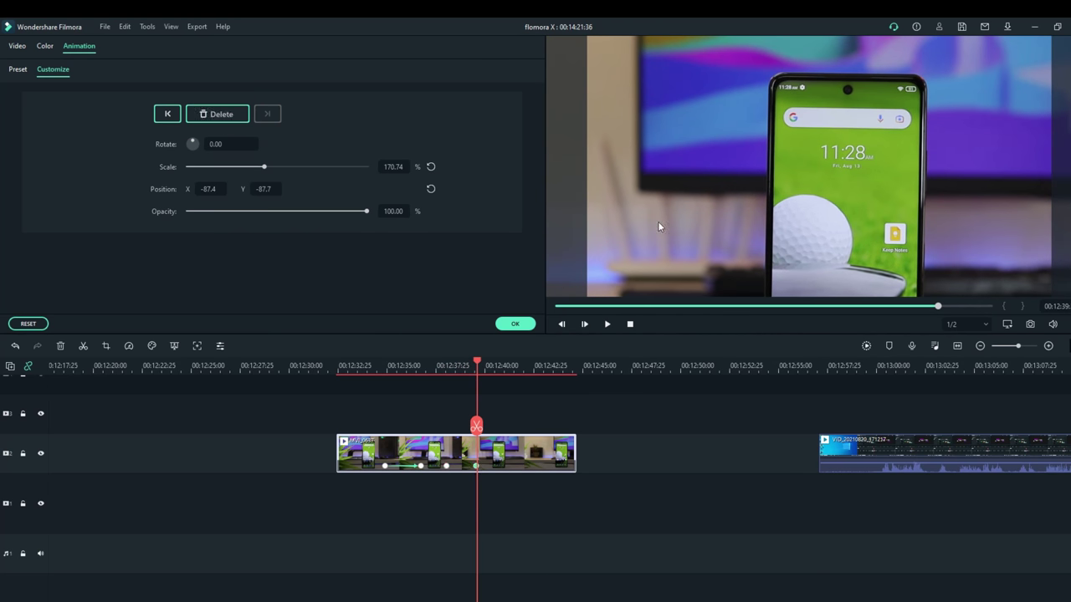
{"action": "left_click_drag", "start_coordinate": [658, 221], "coordinate": [682, 103]}
{"action": "left_click_drag", "start_coordinate": [604, 72], "coordinate": [578, 46]}
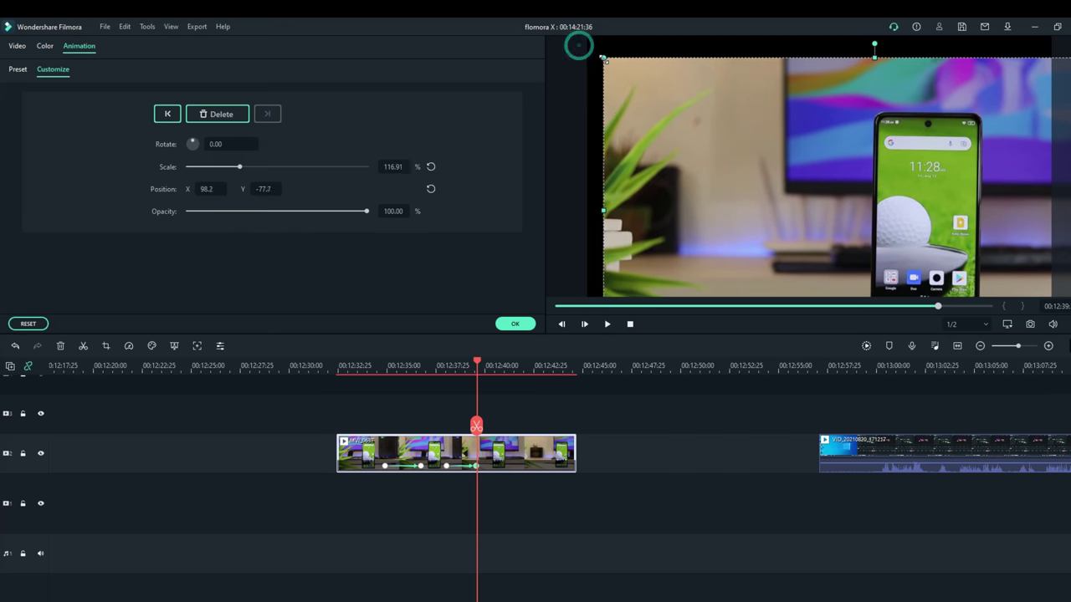
{"action": "mouse_move", "coordinate": [682, 114]}
{"action": "left_mouse_down"}
{"action": "mouse_move", "coordinate": [658, 90]}
{"action": "mouse_move", "coordinate": [683, 125]}
{"action": "left_mouse_up"}
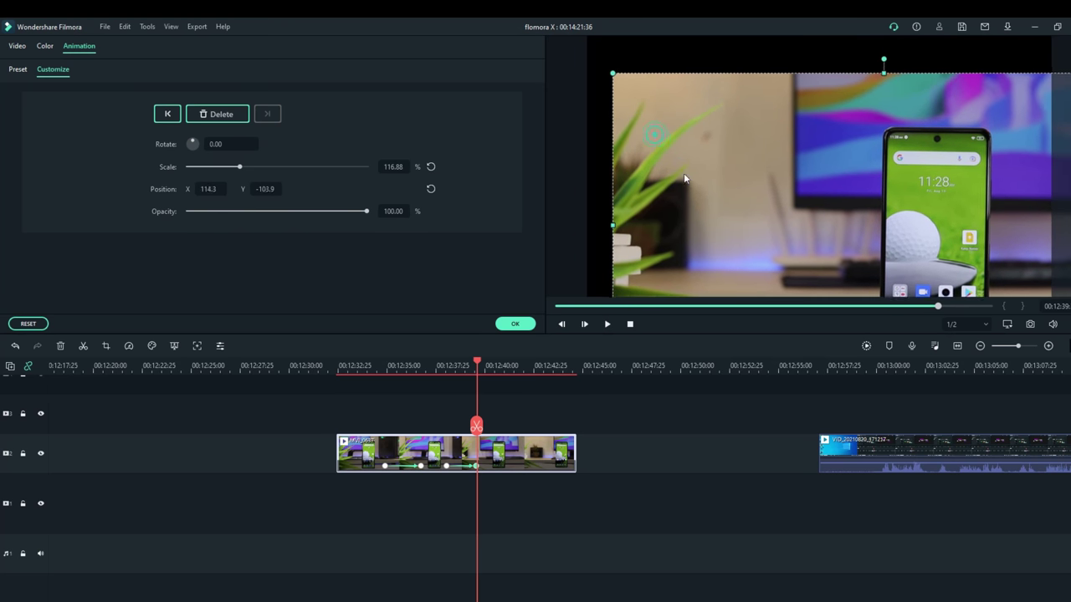
{"action": "left_click_drag", "start_coordinate": [618, 77], "coordinate": [671, 153]}
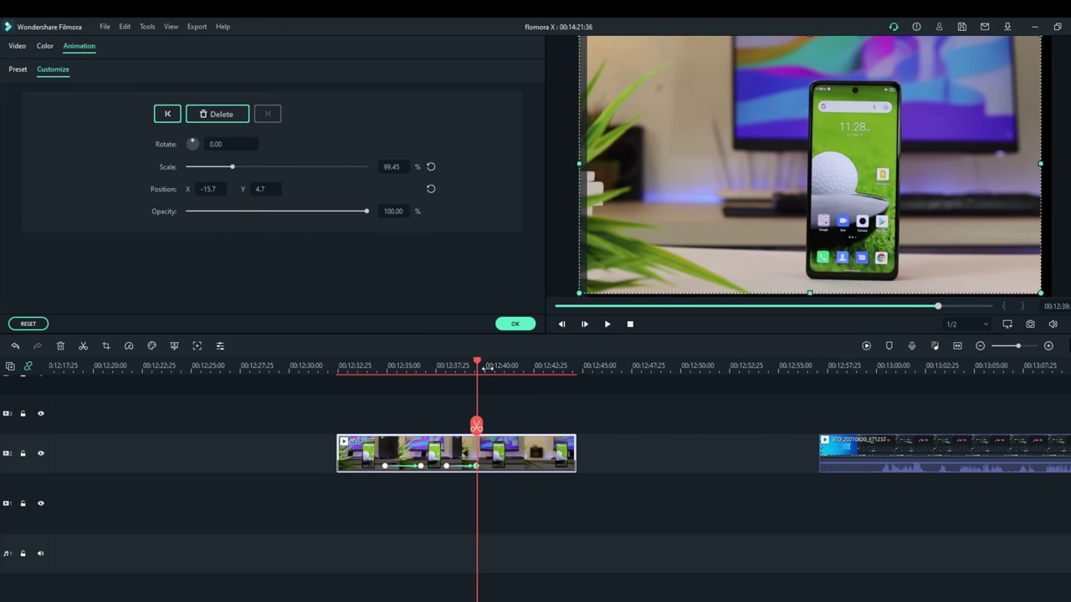
Apply the custom animation and play back the zoom-out from about 00:12:37.
{"action": "left_click_drag", "start_coordinate": [481, 367], "coordinate": [439, 367]}
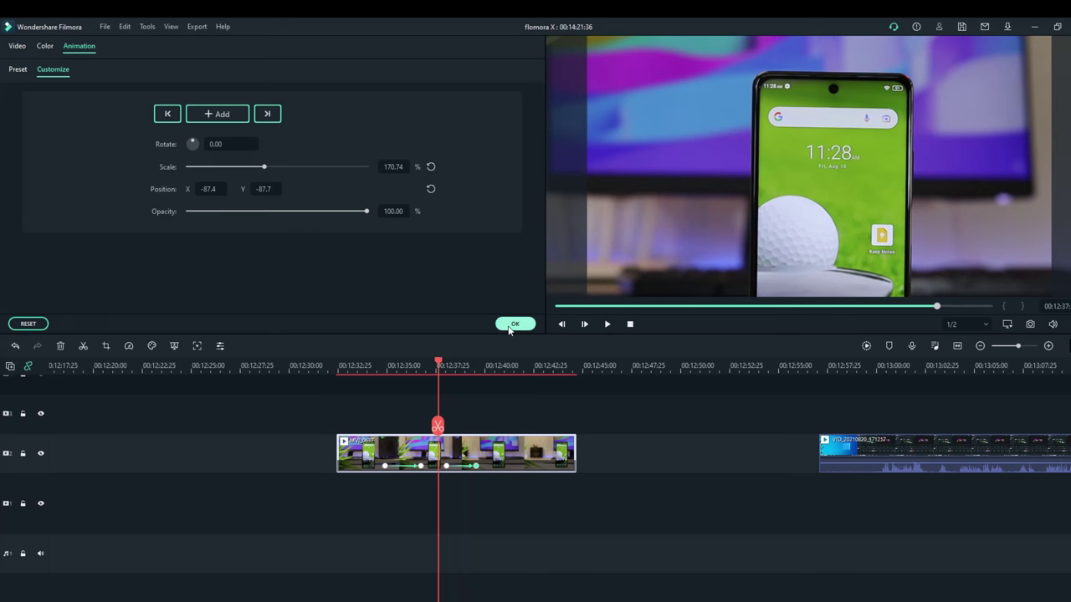
{"action": "left_click", "coordinate": [513, 323]}
{"action": "left_click", "coordinate": [609, 327]}
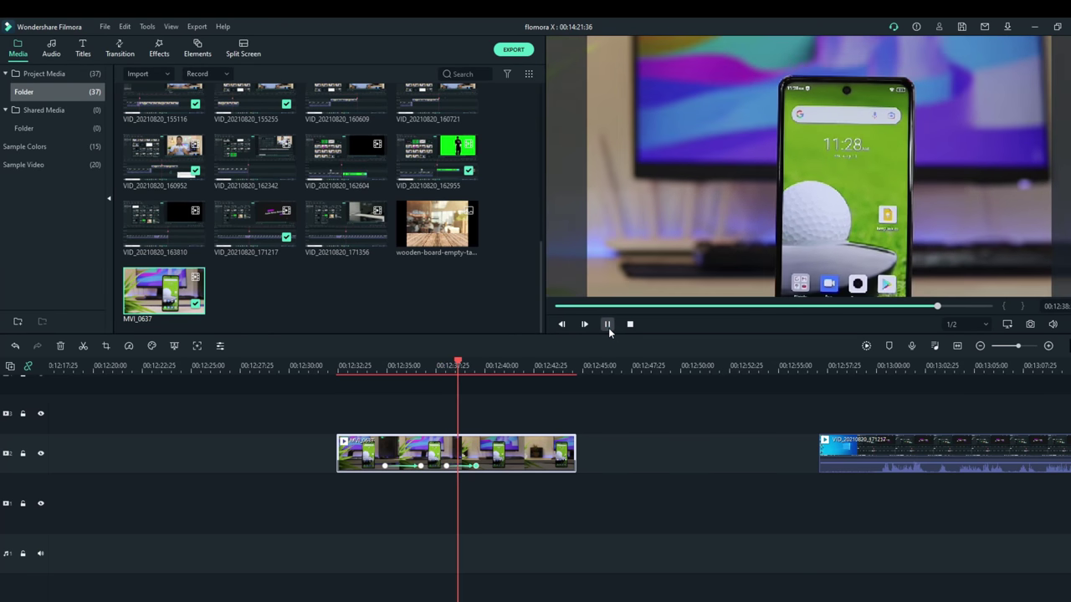
{"action": "left_click", "coordinate": [608, 325]}
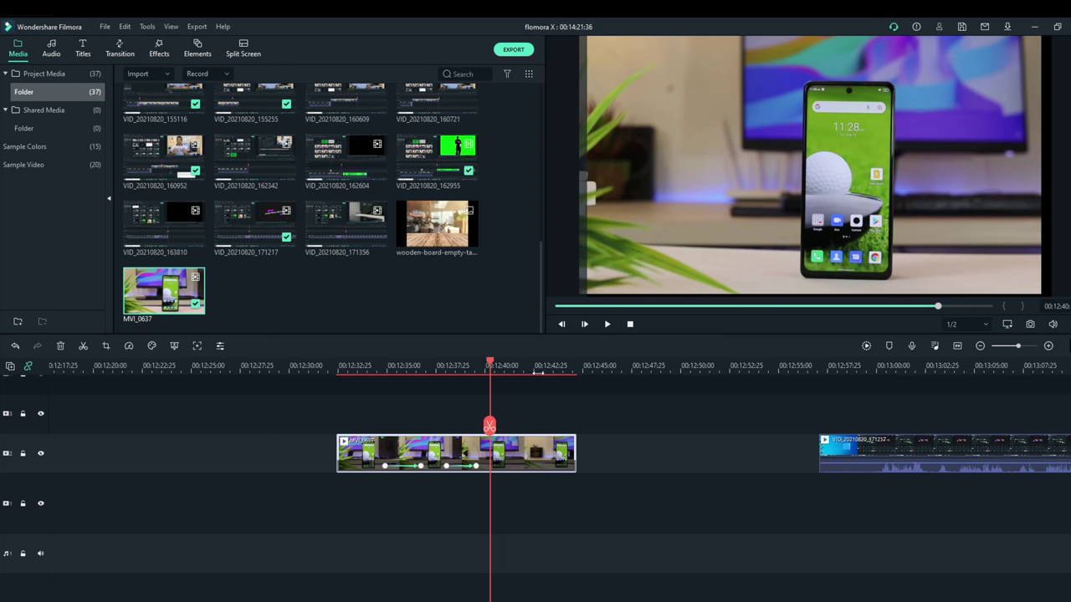
Shrink the MVI_0637 clip to about two thirds of its size in the preview and move it near the frame's centre.
{"action": "left_click", "coordinate": [682, 192]}
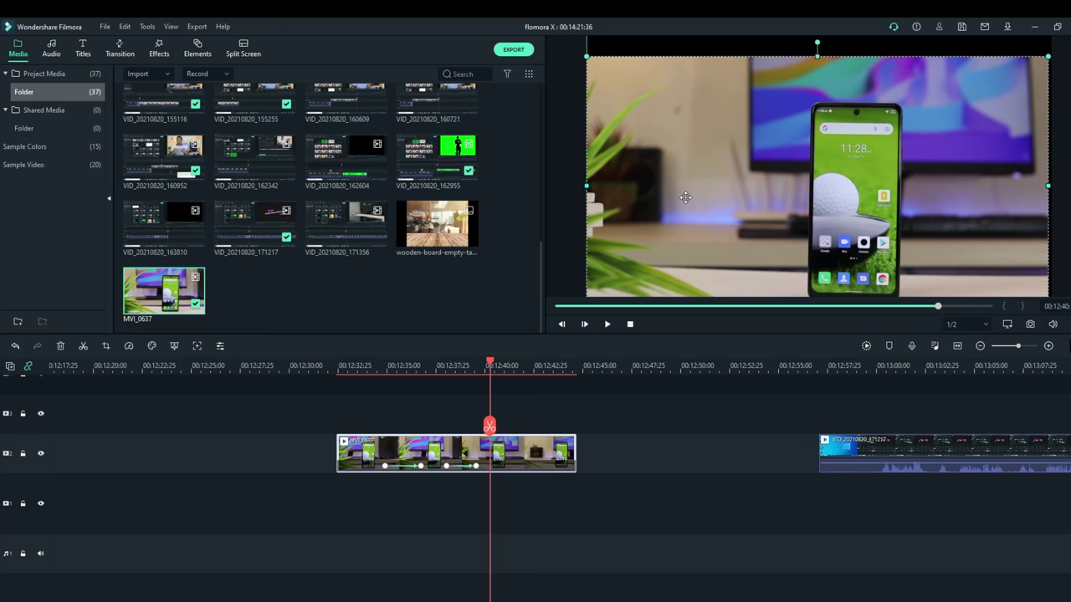
{"action": "left_click_drag", "start_coordinate": [587, 57], "coordinate": [728, 137]}
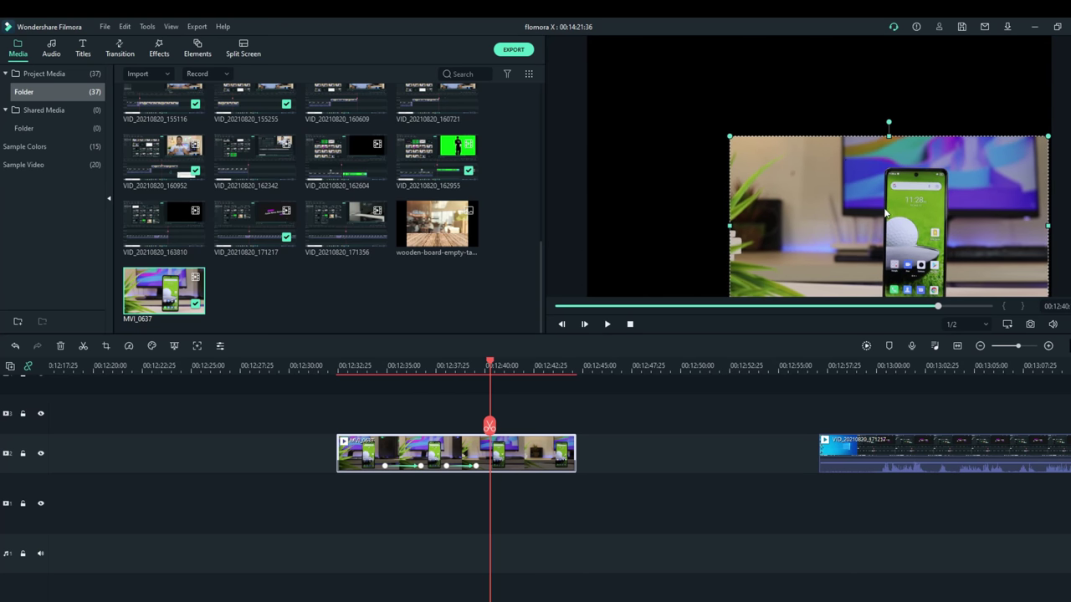
{"action": "left_click_drag", "start_coordinate": [884, 209], "coordinate": [763, 161]}
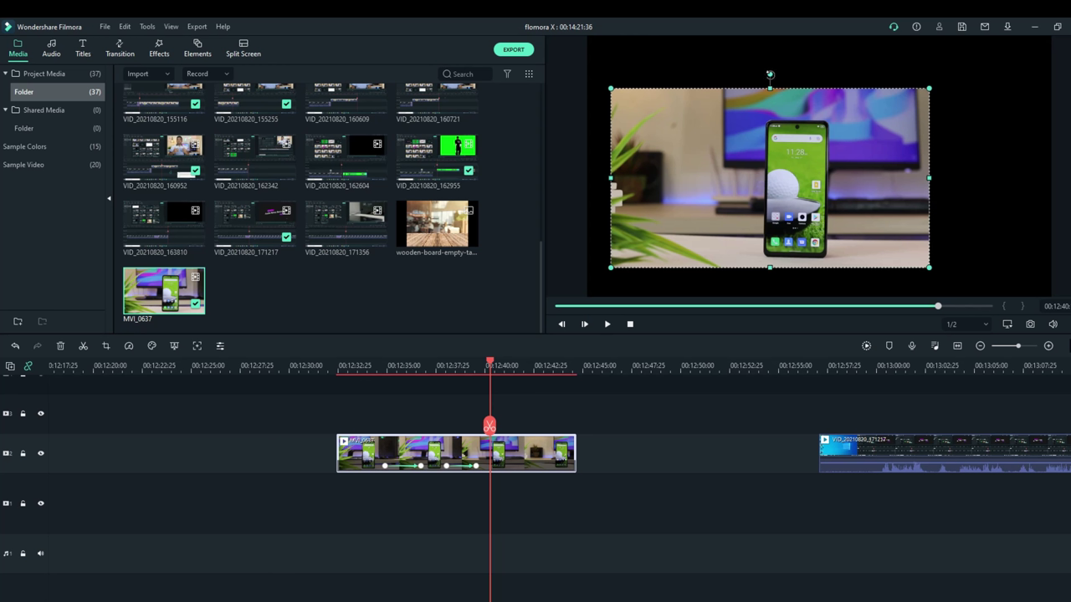
Rotate the shrunken MVI_0637 clip clockwise by slightly more than a quarter turn in the preview.
{"action": "left_click", "coordinate": [770, 74]}
{"action": "left_click_drag", "start_coordinate": [774, 75], "coordinate": [873, 188]}
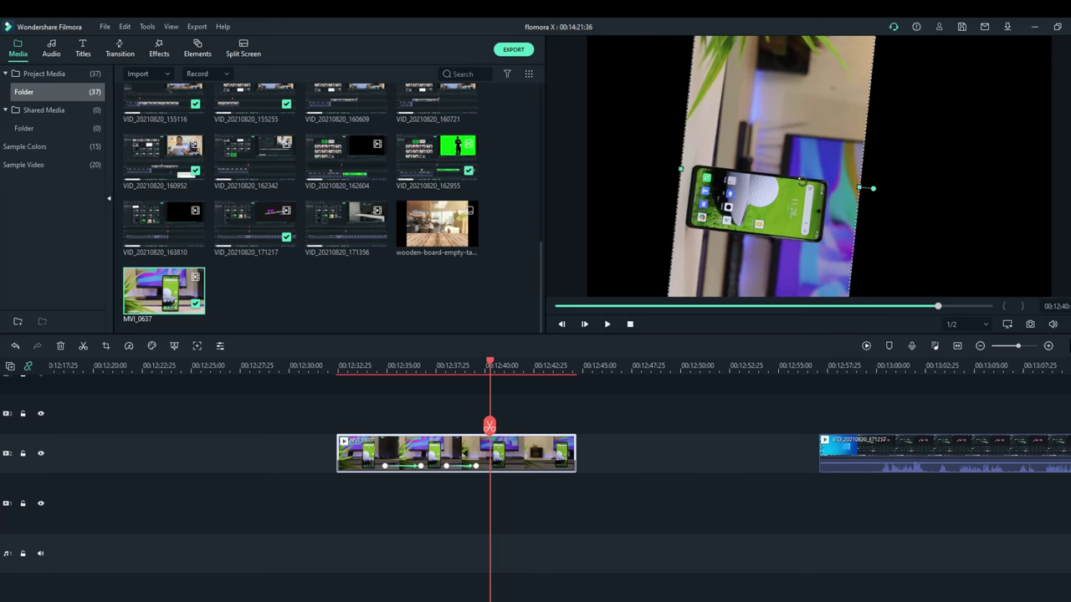
{"action": "left_click_drag", "start_coordinate": [801, 180], "coordinate": [799, 179]}
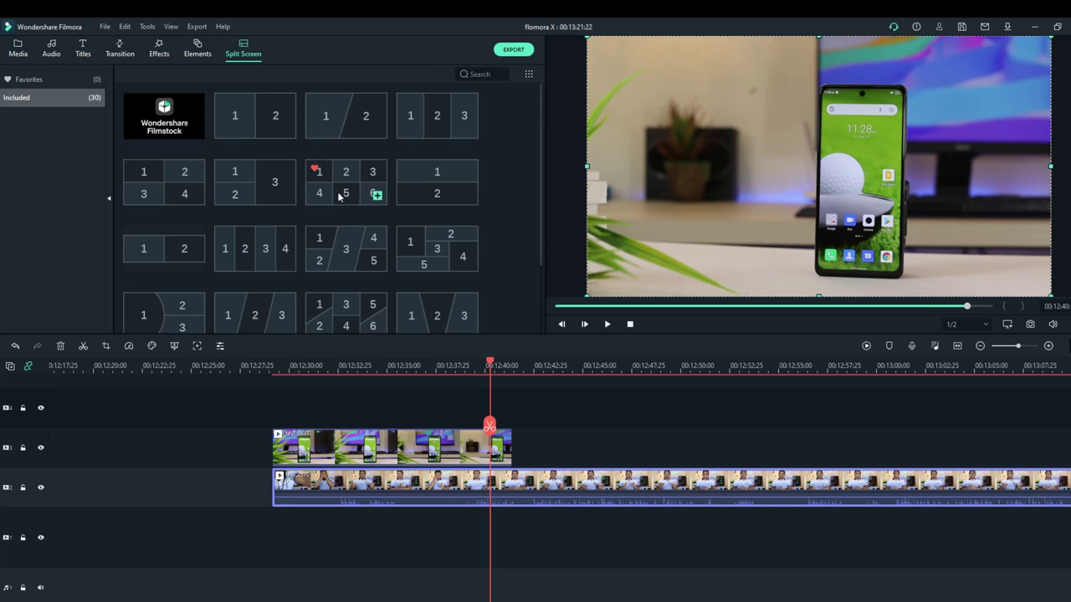
Add the diagonal two-part split screen above the start of the clips and fill part 1 with MVI_1170 and part 2 with MVI_0637.
{"action": "left_click", "coordinate": [376, 127]}
{"action": "left_click_drag", "start_coordinate": [555, 444], "coordinate": [338, 444]}
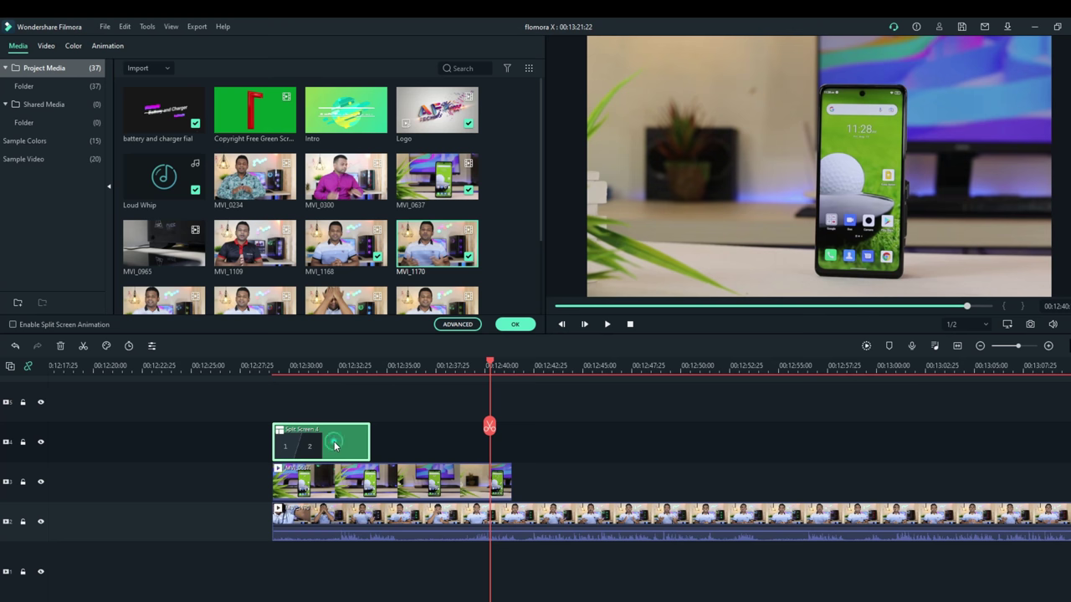
{"action": "left_click", "coordinate": [334, 441]}
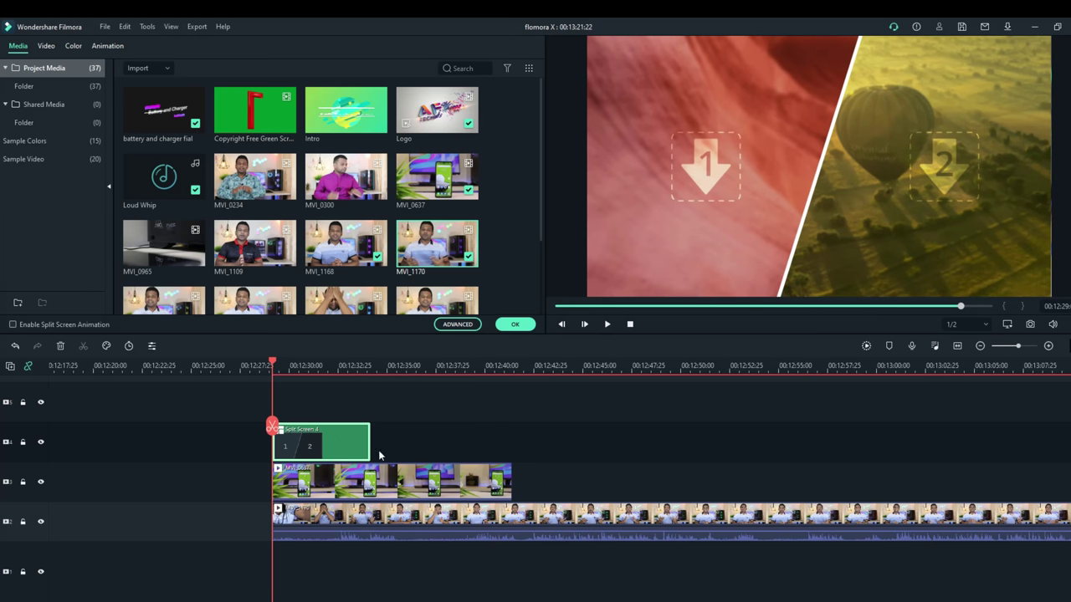
{"action": "left_click_drag", "start_coordinate": [443, 249], "coordinate": [671, 179]}
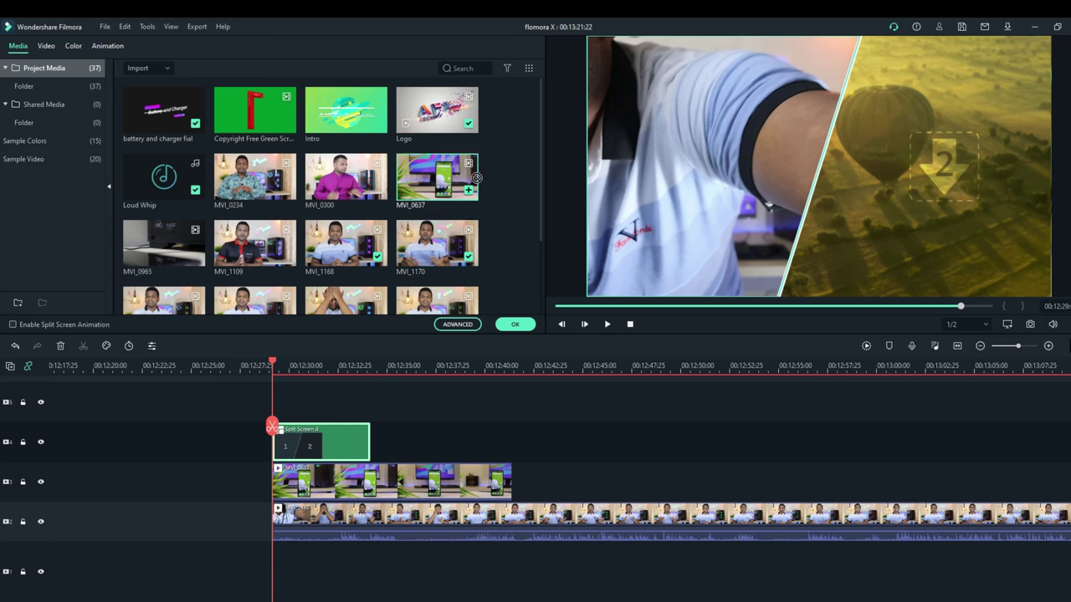
{"action": "left_click_drag", "start_coordinate": [476, 177], "coordinate": [880, 191]}
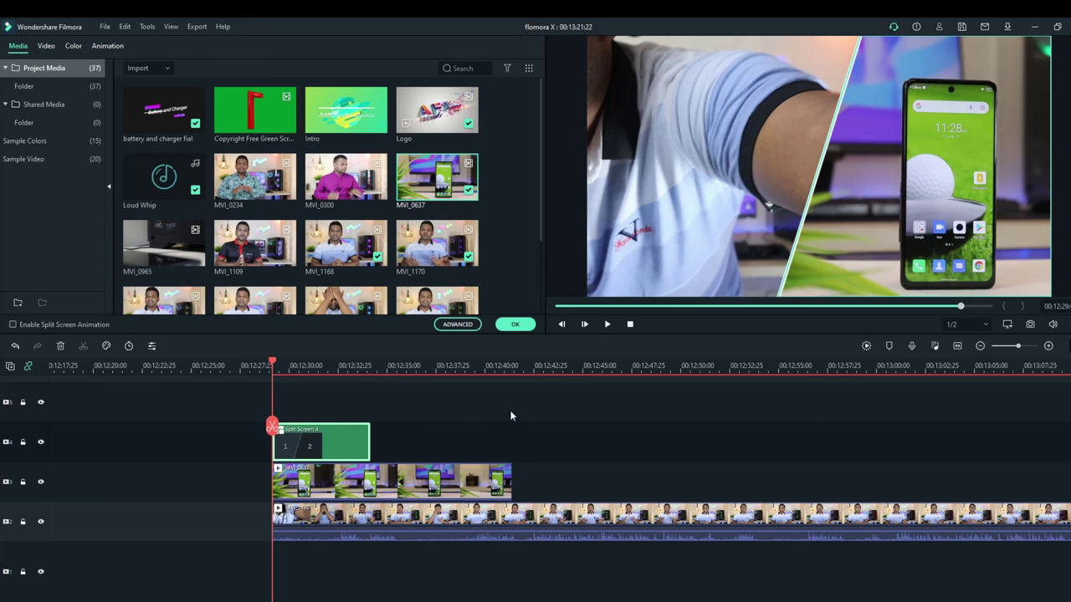
Delete the two video clips on the tracks below the split screen and play back the split screen.
{"action": "left_click", "coordinate": [444, 508]}
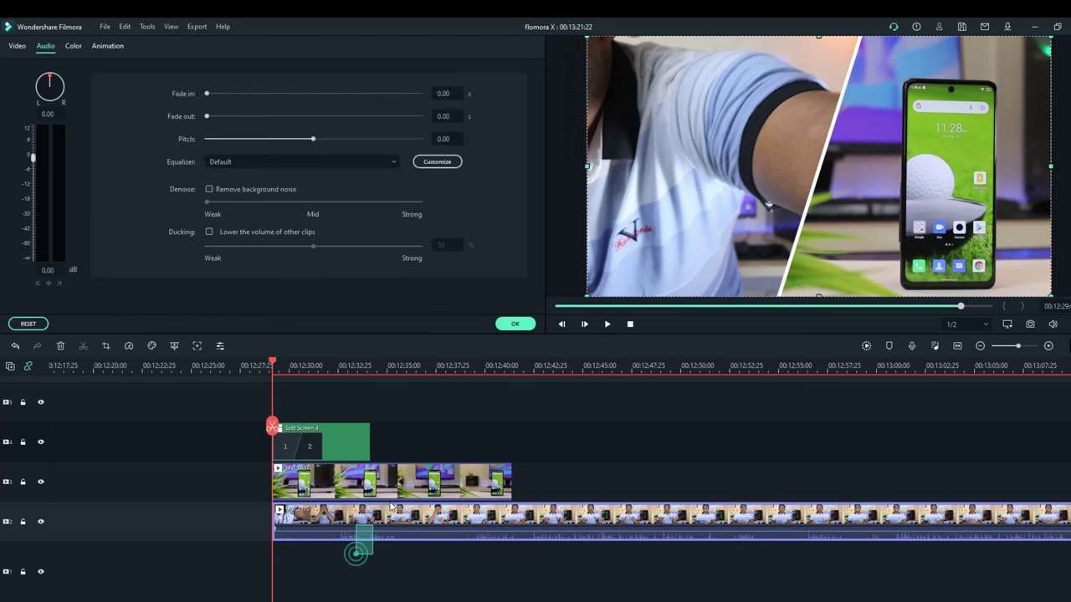
{"action": "left_click", "coordinate": [418, 483], "text": "ctrl"}
{"action": "key", "text": "Delete"}
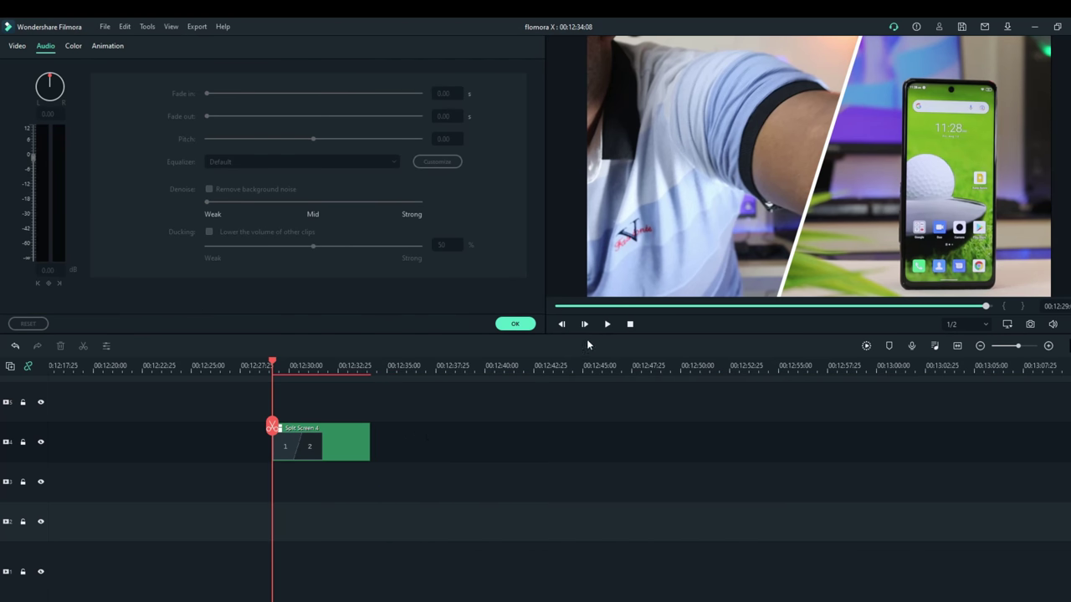
{"action": "left_click", "coordinate": [607, 324]}
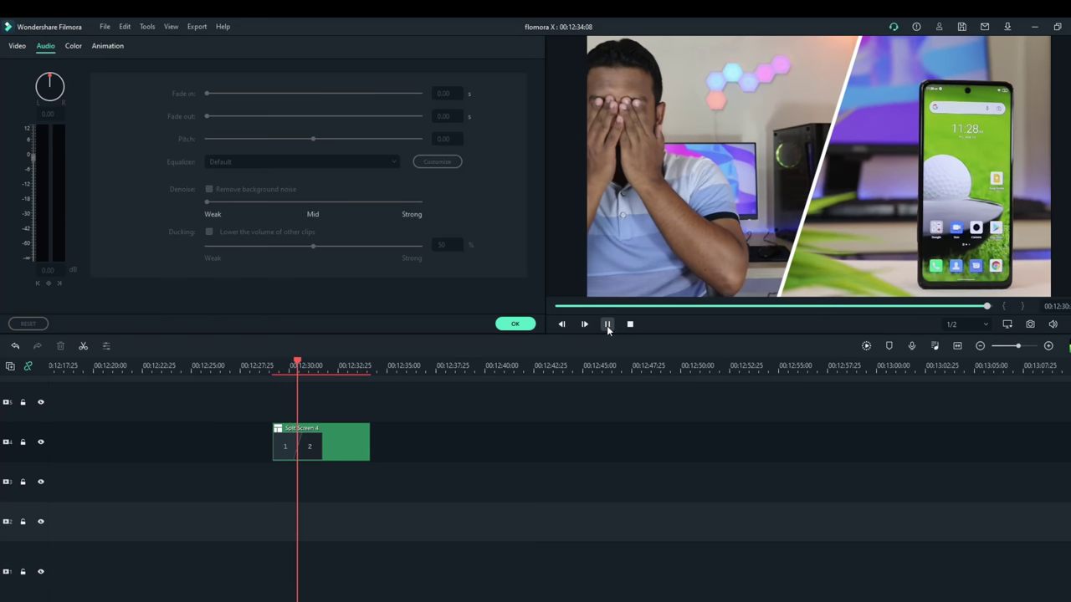
{"action": "left_click", "coordinate": [607, 325]}
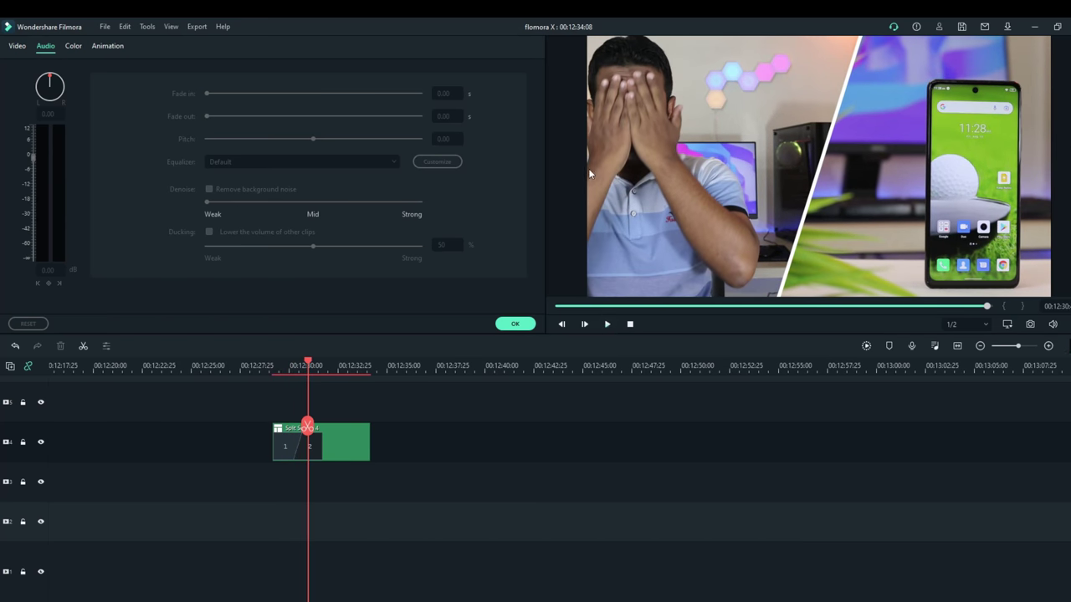
Browse the available split screen layouts and delete the split screen clip from the timeline.
{"action": "left_click", "coordinate": [508, 327]}
{"action": "mouse_move", "coordinate": [480, 138]}
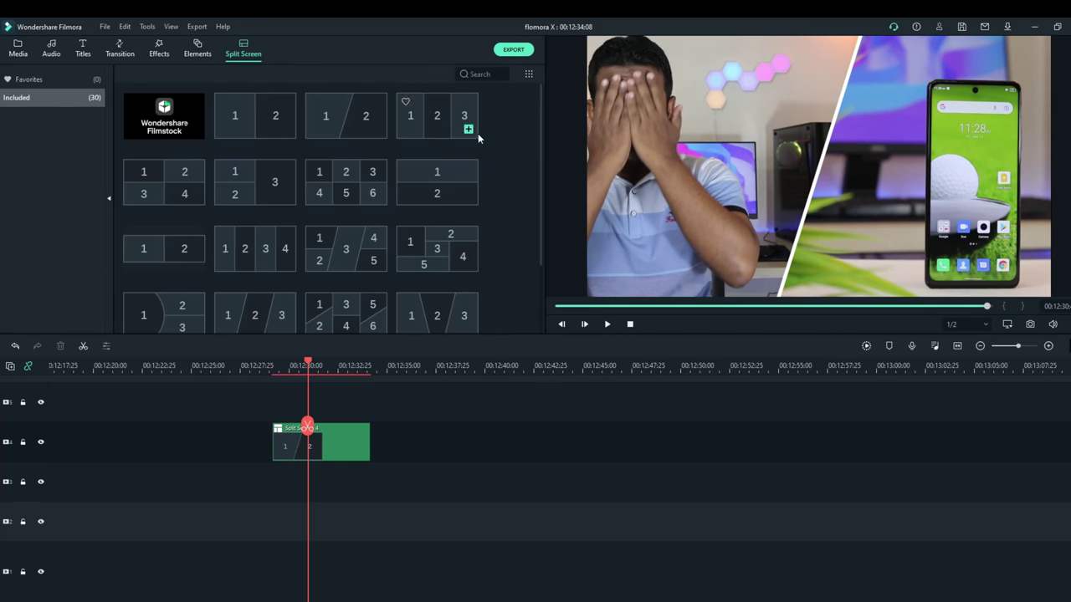
{"action": "scroll", "coordinate": [346, 231], "scroll_direction": "down", "scroll_amount": 3}
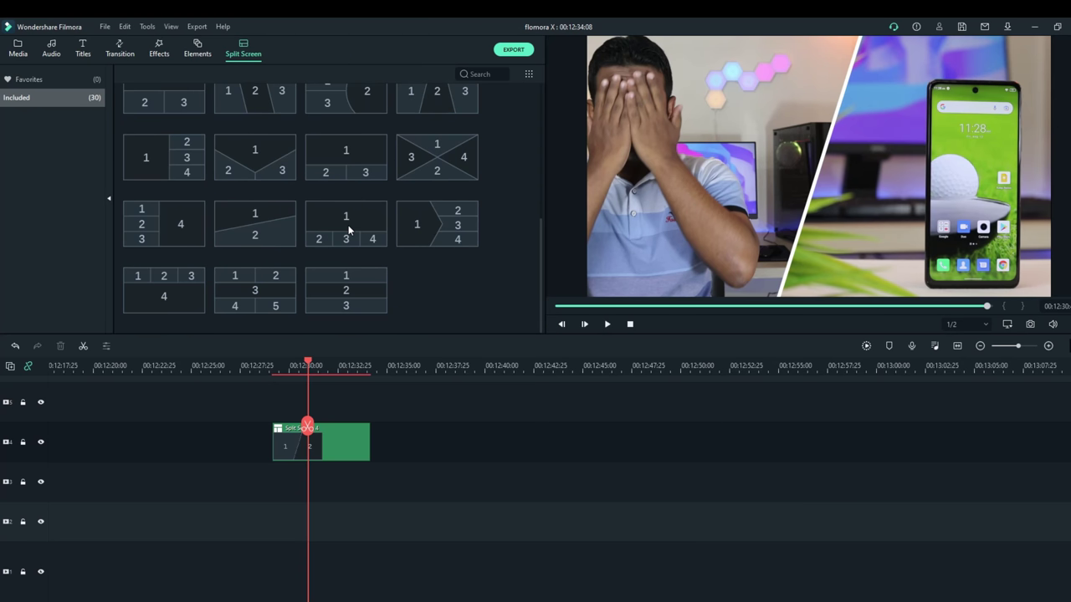
{"action": "scroll", "coordinate": [349, 230], "scroll_direction": "up", "scroll_amount": 3}
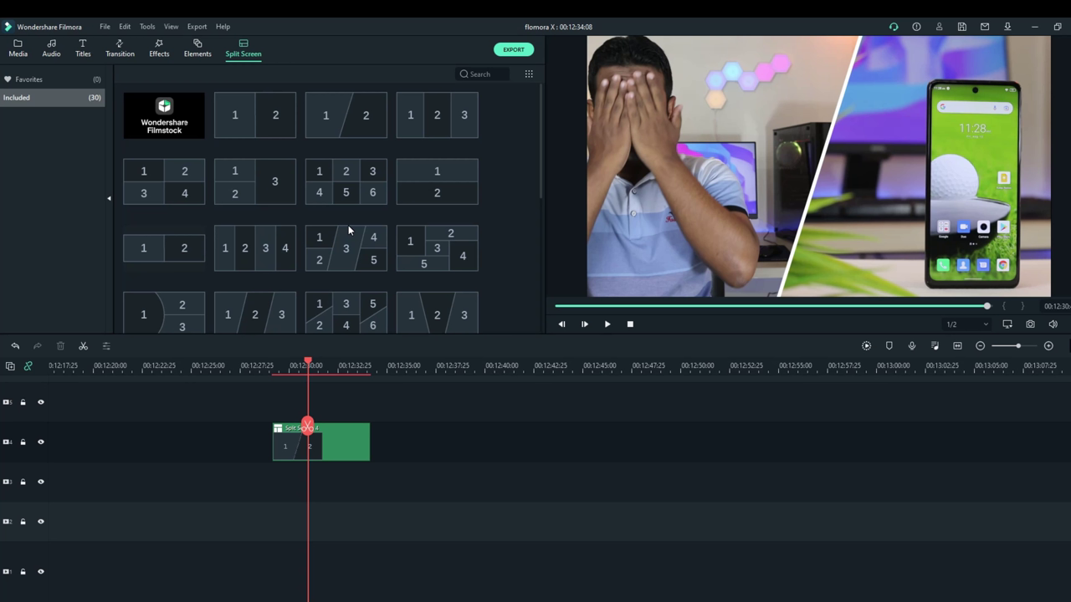
{"action": "left_click", "coordinate": [339, 448]}
{"action": "key", "text": "Delete"}
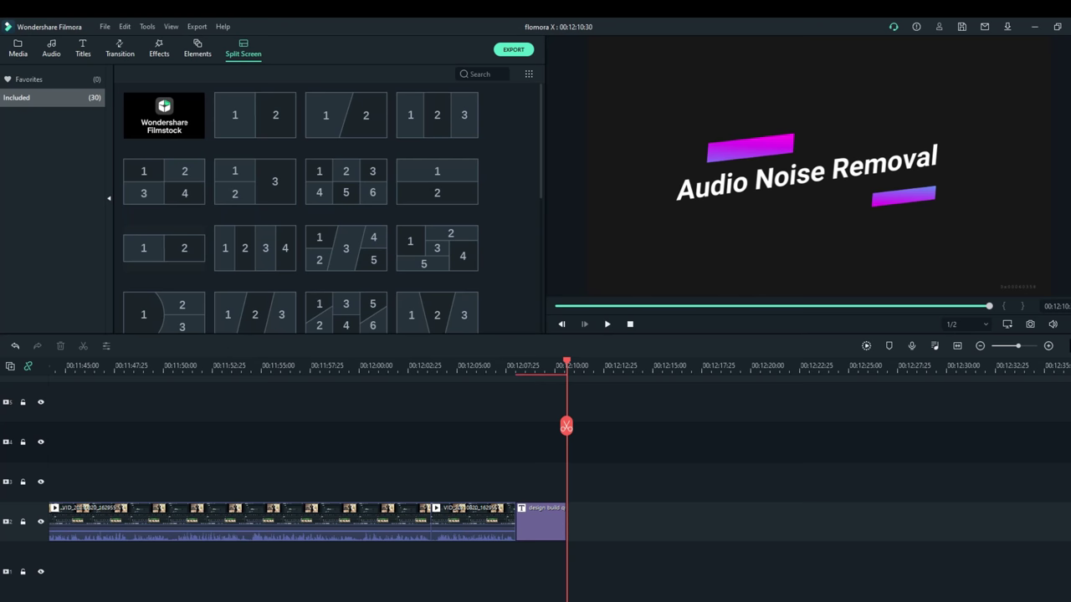
Place MVI_0300 on the timeline after the Audio Noise Removal title, leaving a short gap.
{"action": "left_click", "coordinate": [21, 49]}
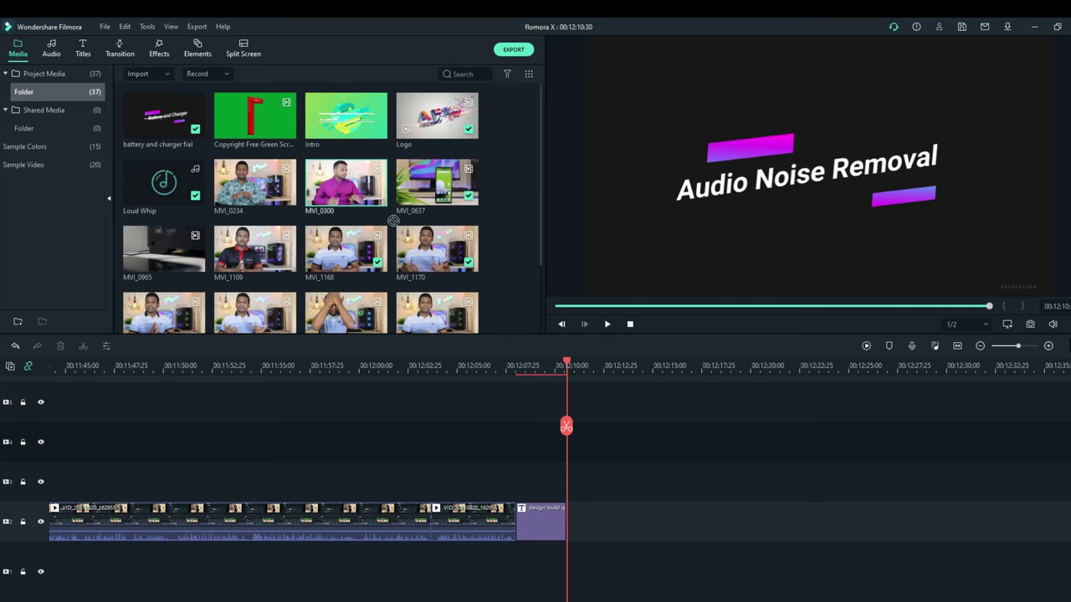
{"action": "left_click_drag", "start_coordinate": [393, 220], "coordinate": [601, 518]}
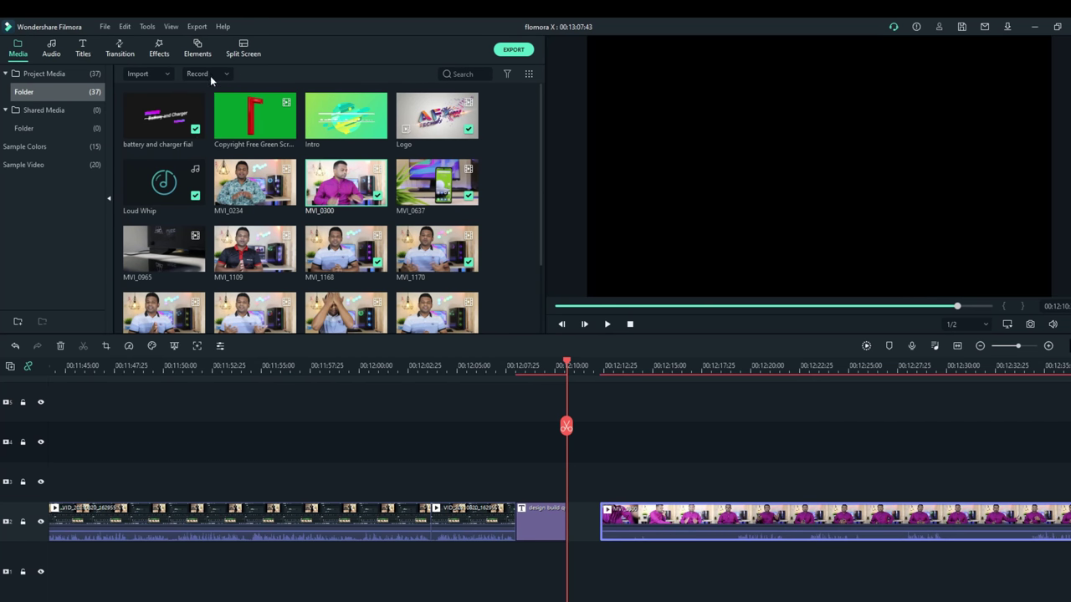
Add the Neon Wings element on the track above MVI_0300 from about 00:12:14 and preview it at about 00:12:19.
{"action": "left_click", "coordinate": [199, 52]}
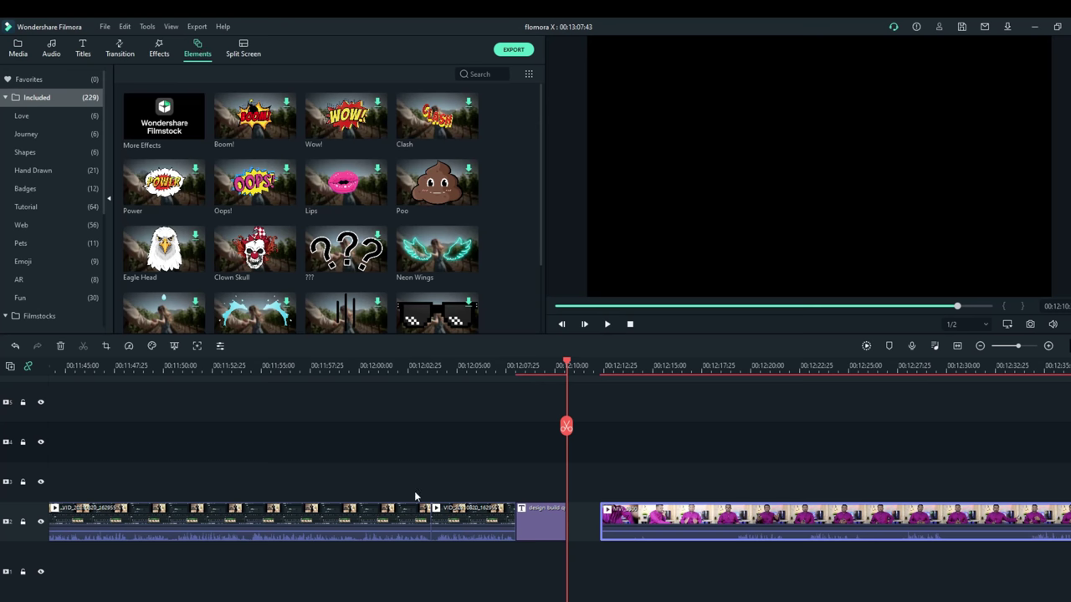
{"action": "scroll", "coordinate": [407, 360], "scroll_direction": "right", "scroll_amount": 5}
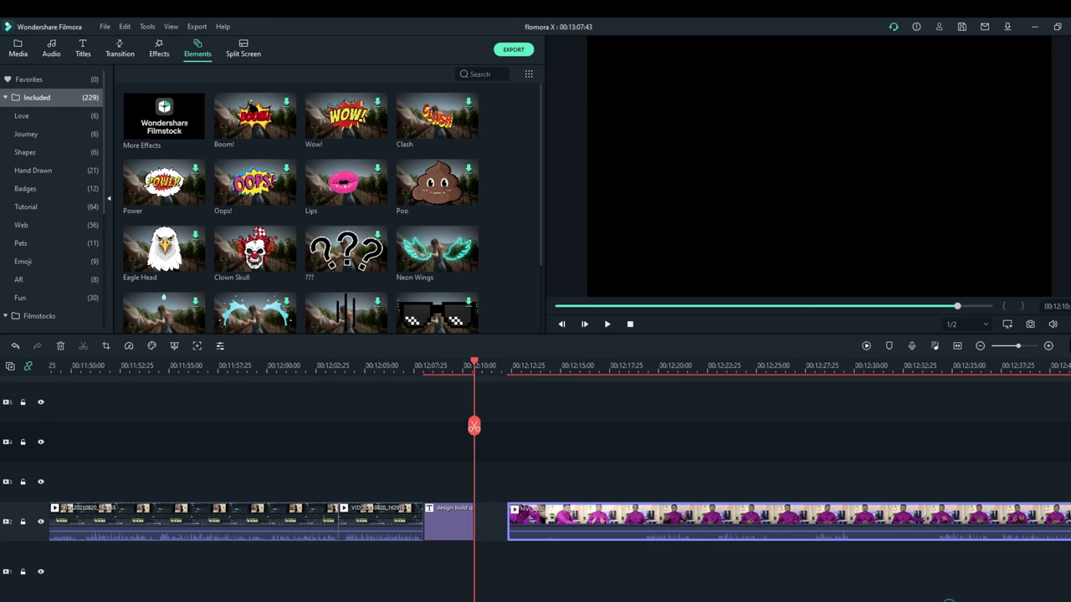
{"action": "left_click_drag", "start_coordinate": [402, 362], "coordinate": [481, 366]}
{"action": "left_click_drag", "start_coordinate": [436, 265], "coordinate": [487, 478]}
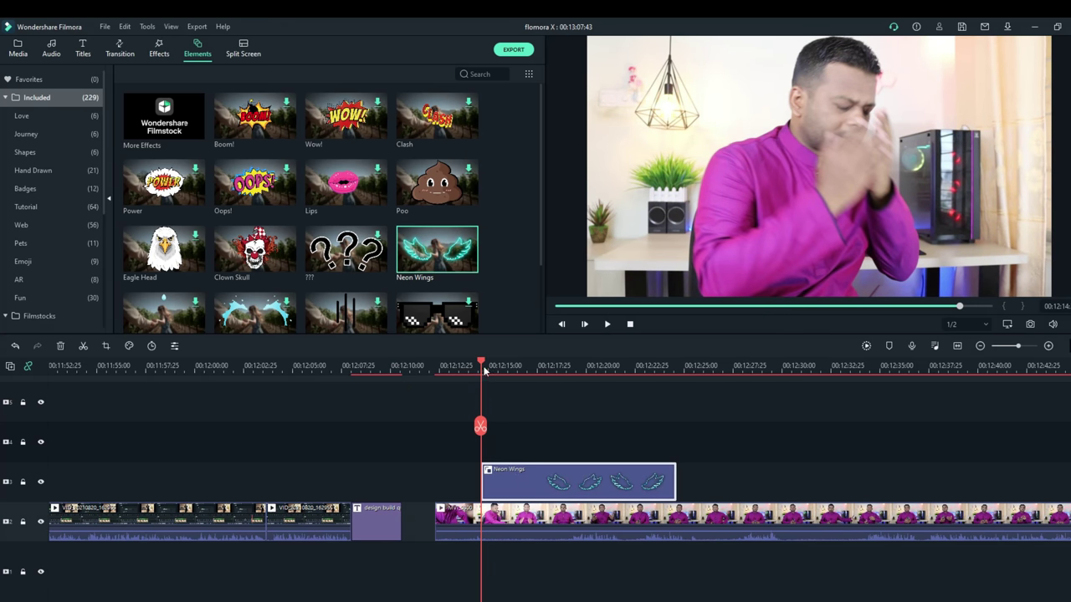
{"action": "left_click_drag", "start_coordinate": [481, 364], "coordinate": [580, 383]}
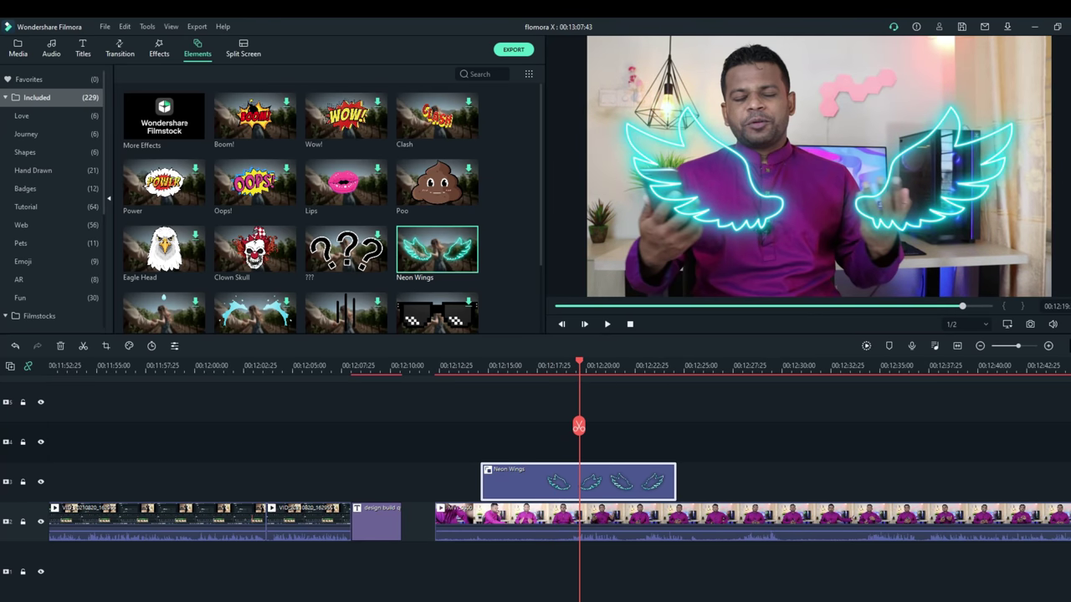
Add the Shades element on the track above Neon Wings, move it to start at about 00:12:25 and preview it.
{"action": "scroll", "coordinate": [767, 526], "scroll_direction": "right", "scroll_amount": 5}
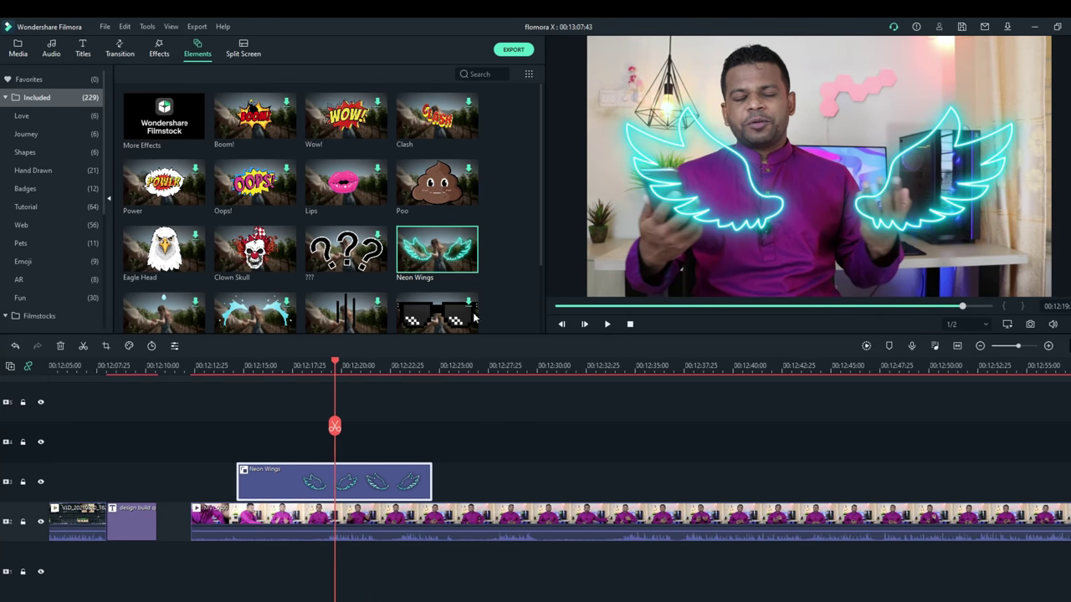
{"action": "scroll", "coordinate": [399, 228], "scroll_direction": "down", "scroll_amount": 3}
{"action": "scroll", "coordinate": [399, 228], "scroll_direction": "up", "scroll_amount": 3}
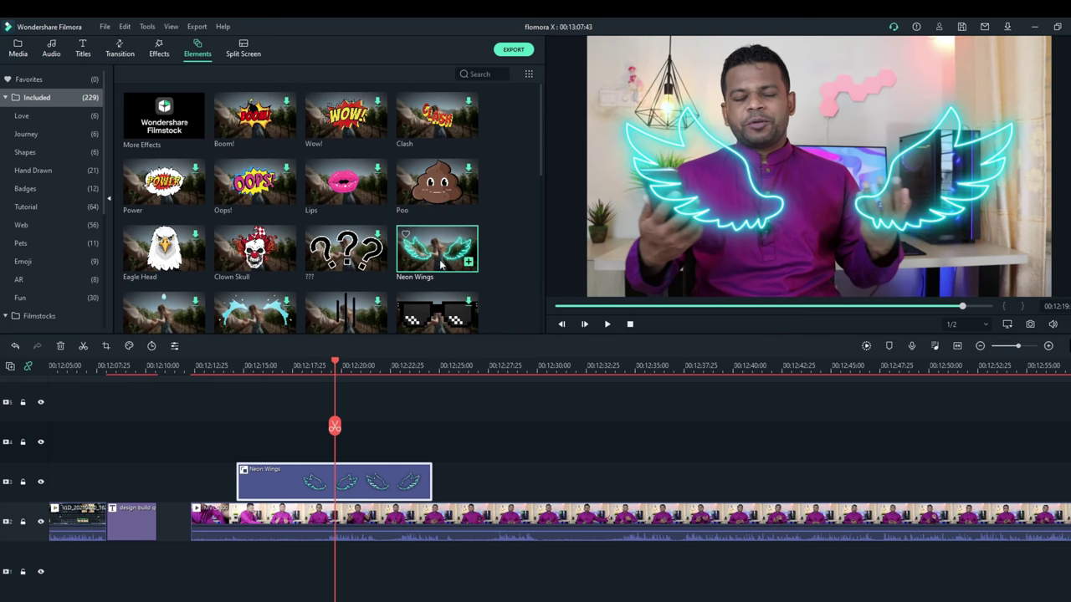
{"action": "left_click_drag", "start_coordinate": [437, 314], "coordinate": [345, 432]}
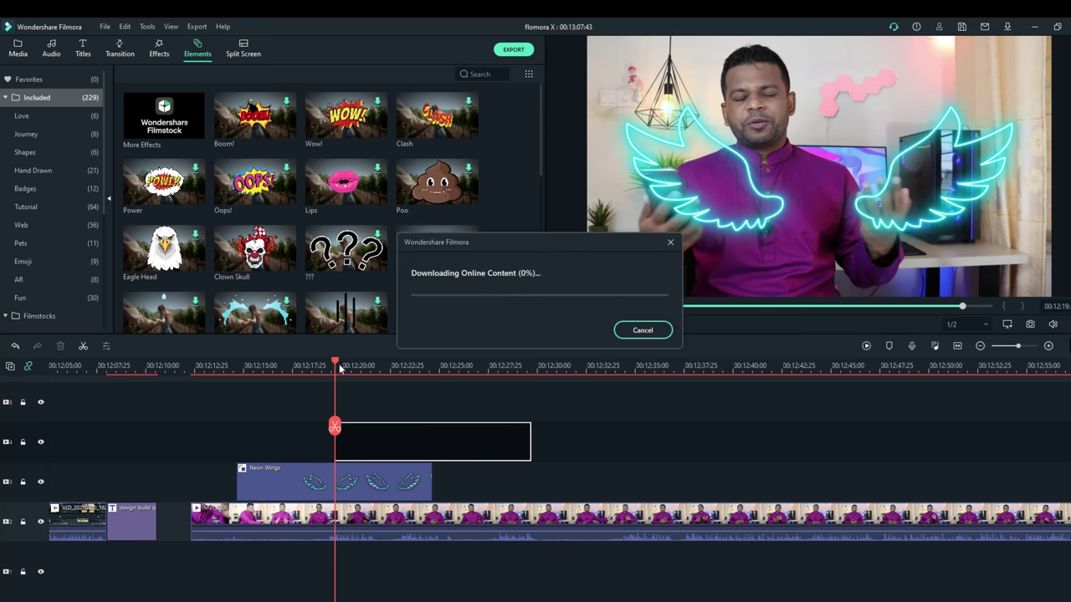
{"action": "left_click_drag", "start_coordinate": [335, 362], "coordinate": [363, 368]}
{"action": "left_click", "coordinate": [422, 366]}
{"action": "left_click_drag", "start_coordinate": [398, 442], "coordinate": [513, 442]}
{"action": "left_click_drag", "start_coordinate": [422, 365], "coordinate": [484, 365]}
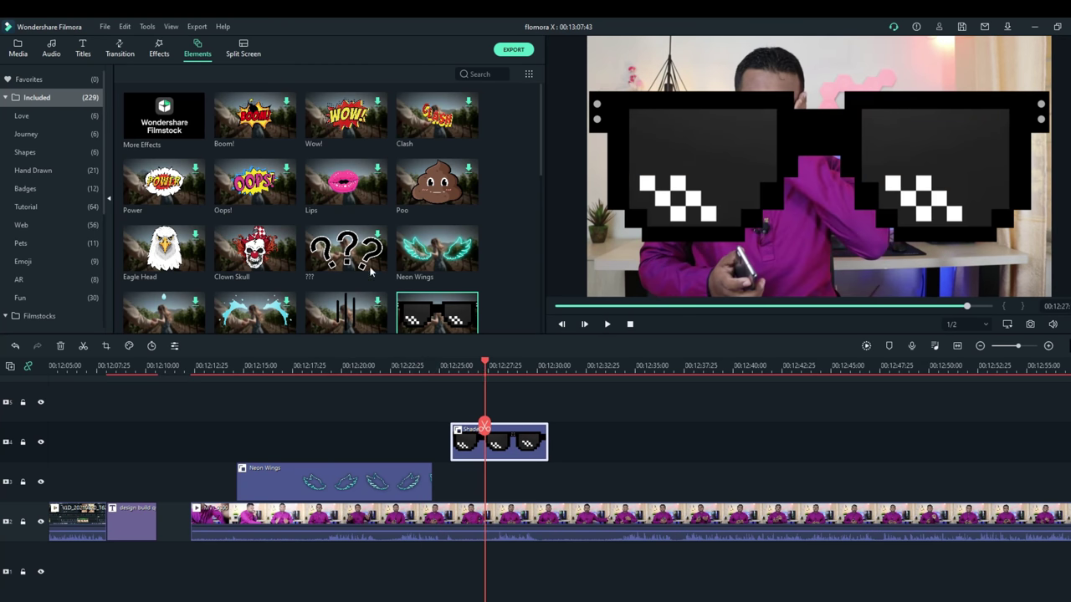
Add the Tutorial Element White 8 arrow above the Shades element at about 00:12:27, and delete the Shades clip.
{"action": "scroll", "coordinate": [367, 253], "scroll_direction": "down", "scroll_amount": 5}
{"action": "scroll", "coordinate": [365, 254], "scroll_direction": "down", "scroll_amount": 10}
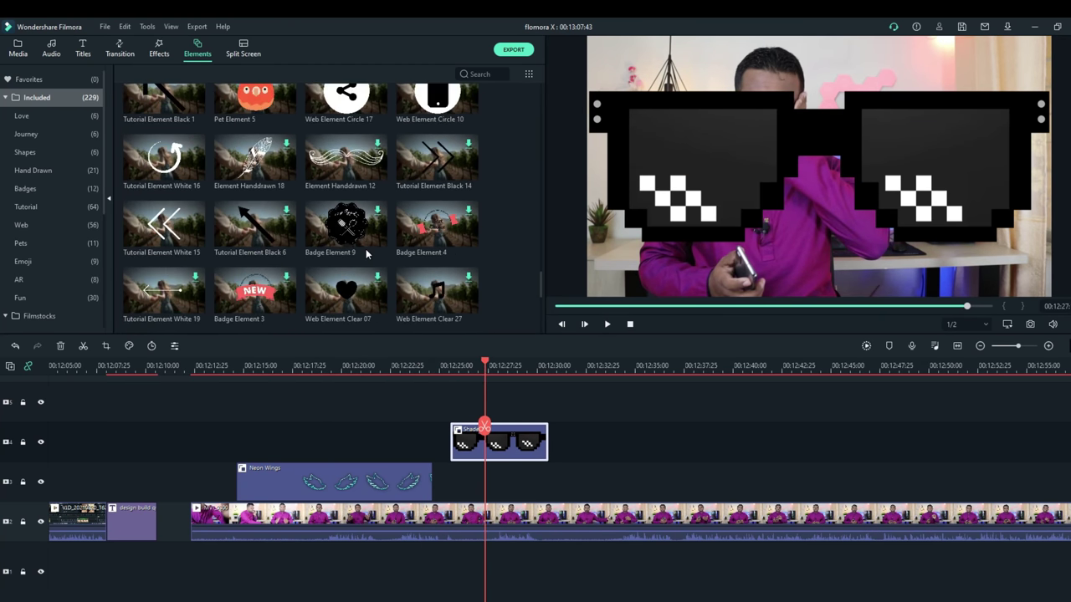
{"action": "scroll", "coordinate": [366, 251], "scroll_direction": "up", "scroll_amount": 5}
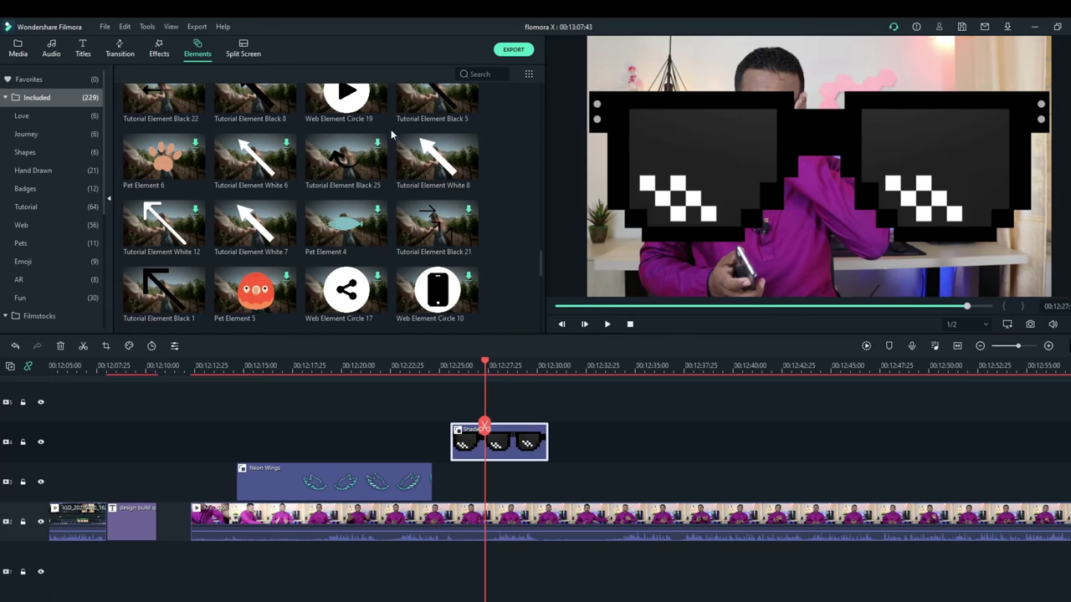
{"action": "left_click_drag", "start_coordinate": [451, 168], "coordinate": [523, 403]}
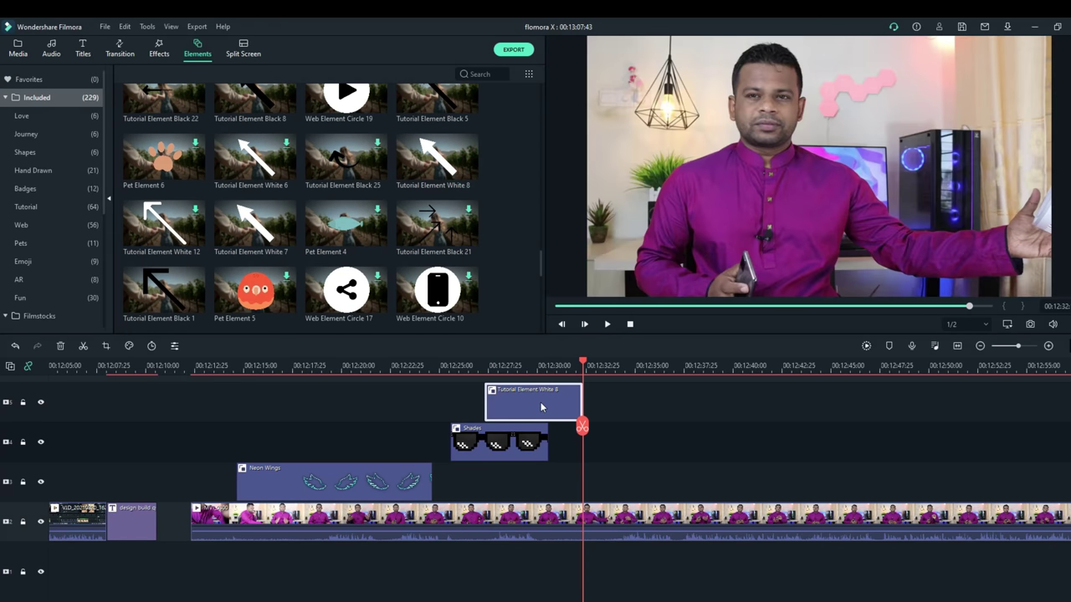
{"action": "double_click", "coordinate": [526, 404]}
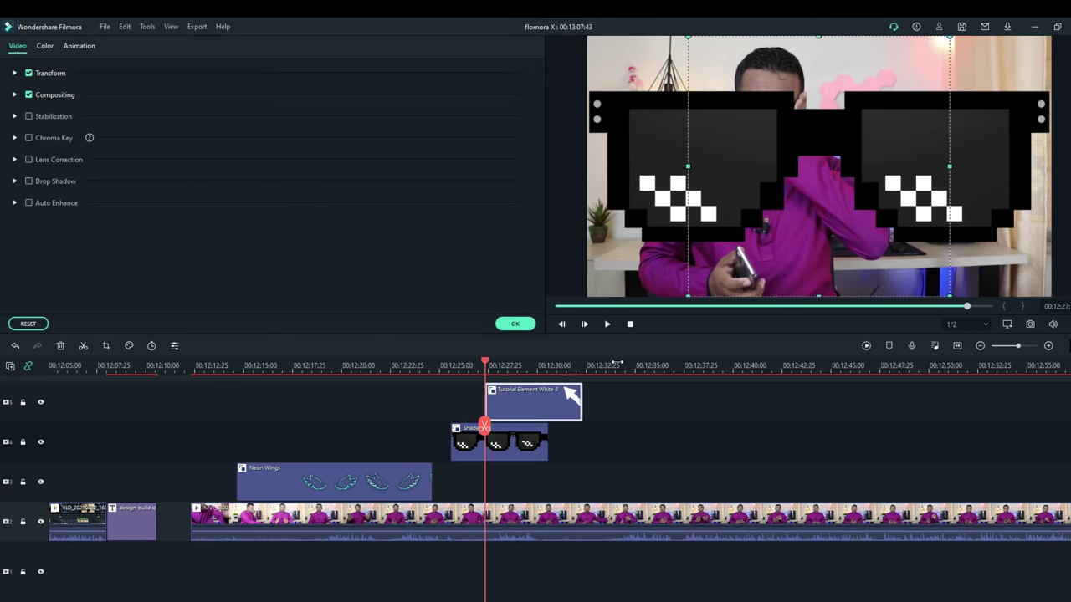
{"action": "left_click", "coordinate": [508, 445]}
{"action": "key", "text": "Delete"}
Shift the arrow clip slightly earlier on its track and shrink the arrow to about two fifths of its size beside the presenter's arm.
{"action": "left_click", "coordinate": [518, 400]}
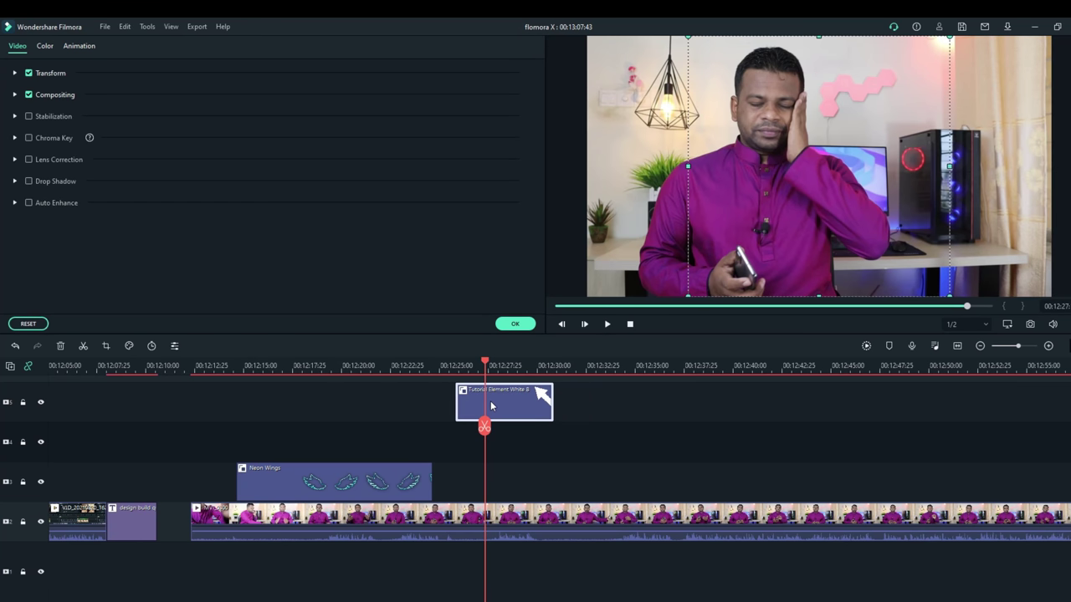
{"action": "left_click_drag", "start_coordinate": [690, 38], "coordinate": [854, 200]}
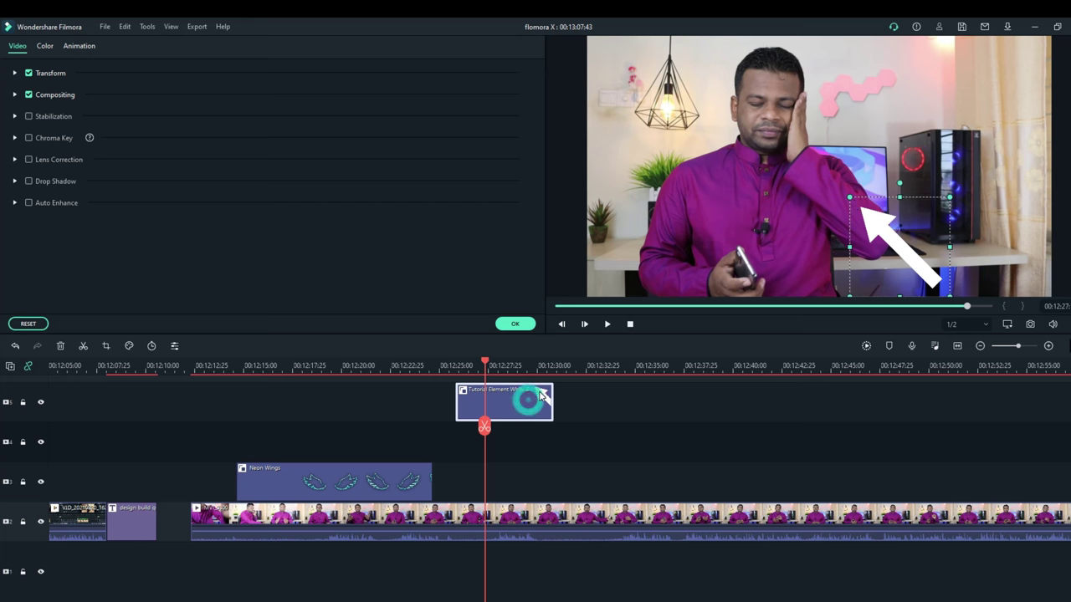
Delete the arrow and Neon Wings elements from the timeline.
{"action": "key", "text": "Delete"}
{"action": "left_click", "coordinate": [527, 324]}
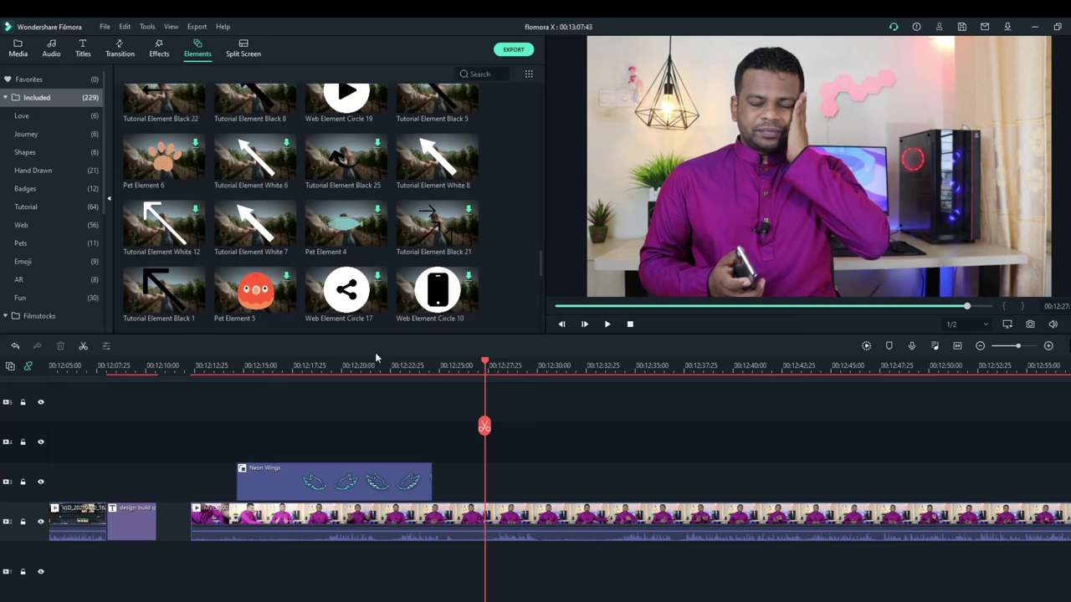
{"action": "left_click", "coordinate": [159, 49]}
{"action": "left_click", "coordinate": [345, 483]}
{"action": "key", "text": "Delete"}
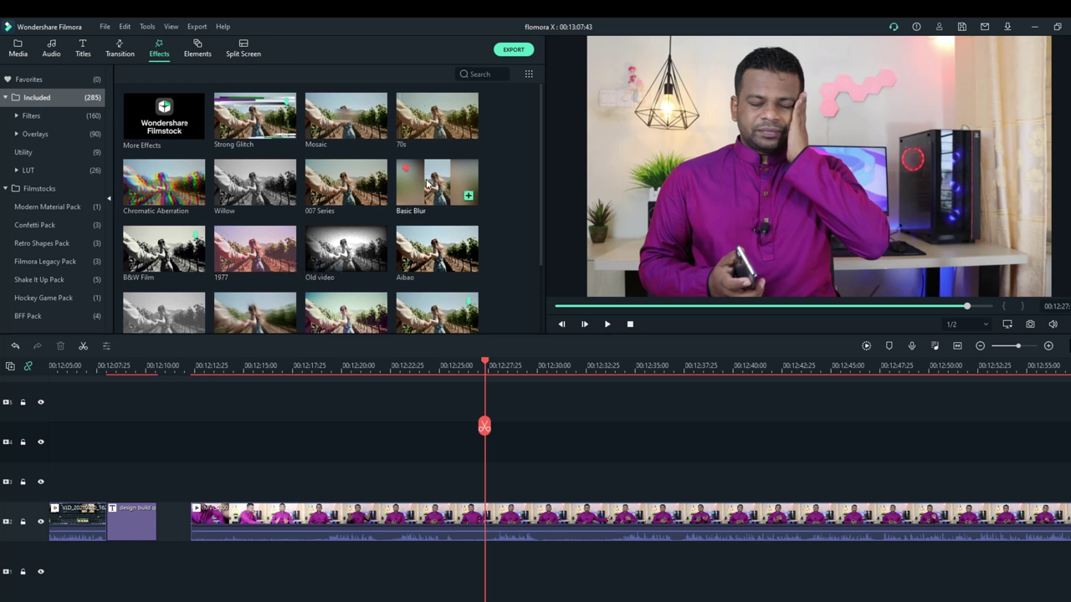
Add the Mosaic effect above MVI_0300 at about 00:12:27, fit its blur area over the PC case and play it back.
{"action": "left_click_drag", "start_coordinate": [346, 128], "coordinate": [492, 471]}
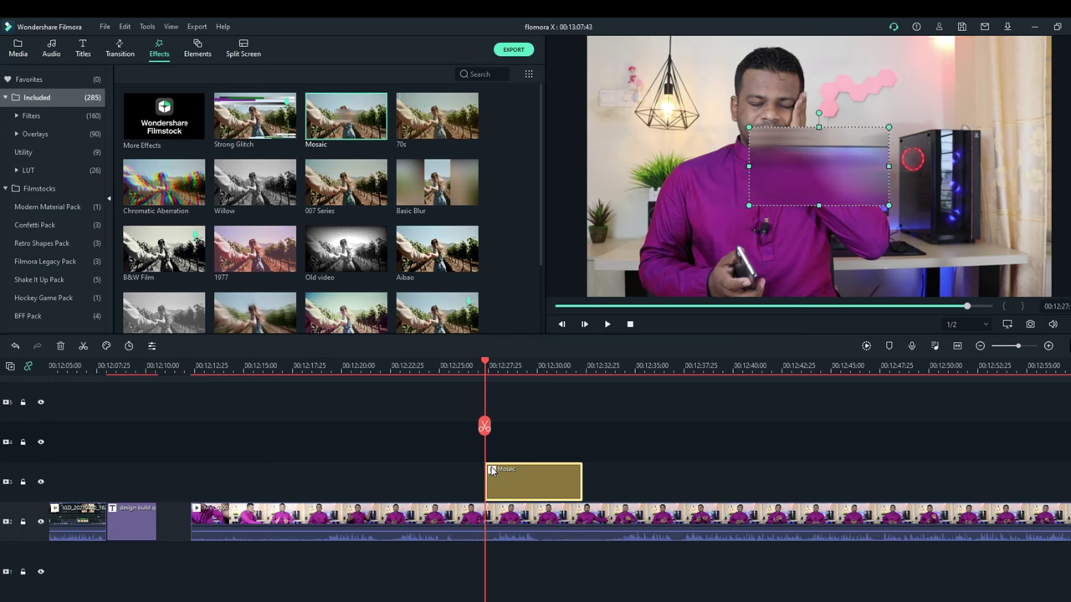
{"action": "left_click_drag", "start_coordinate": [810, 186], "coordinate": [951, 252]}
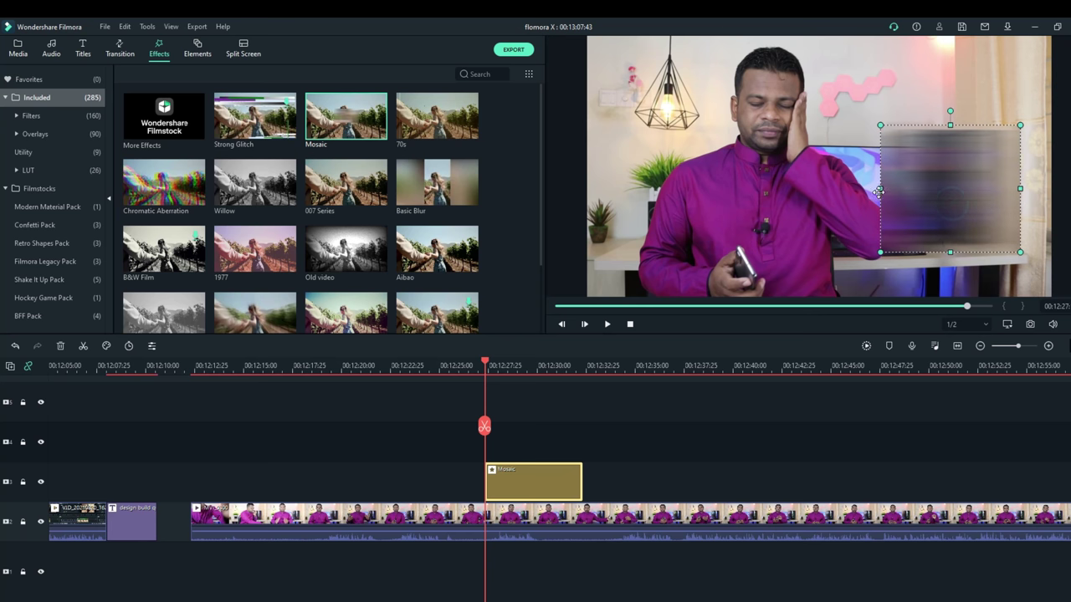
{"action": "mouse_move", "coordinate": [878, 191]}
{"action": "left_mouse_down"}
{"action": "mouse_move", "coordinate": [906, 190]}
{"action": "mouse_move", "coordinate": [896, 197]}
{"action": "left_mouse_up"}
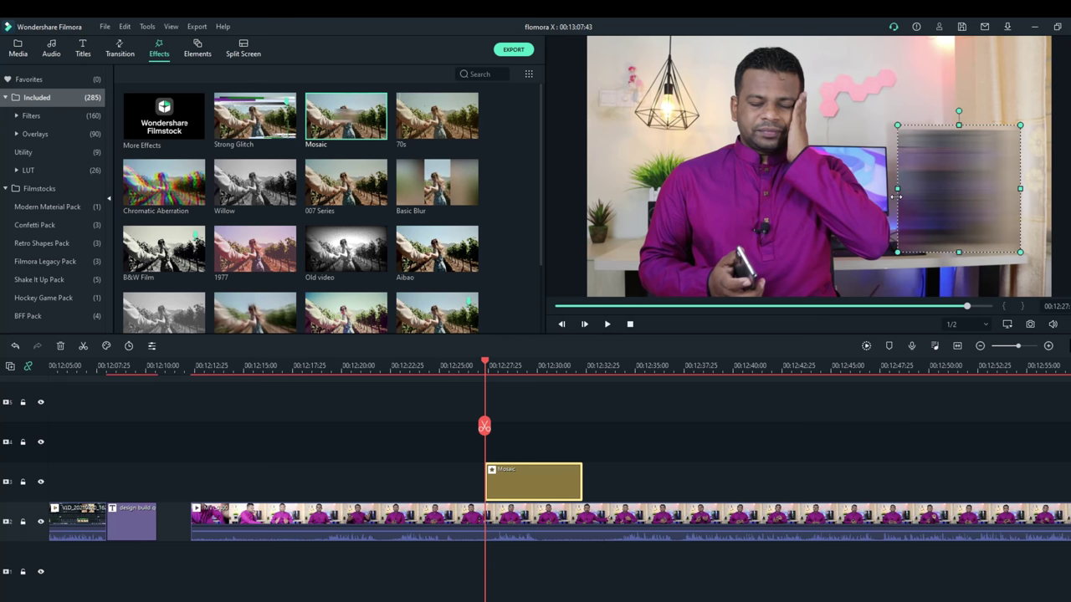
{"action": "left_click_drag", "start_coordinate": [1019, 189], "coordinate": [992, 196]}
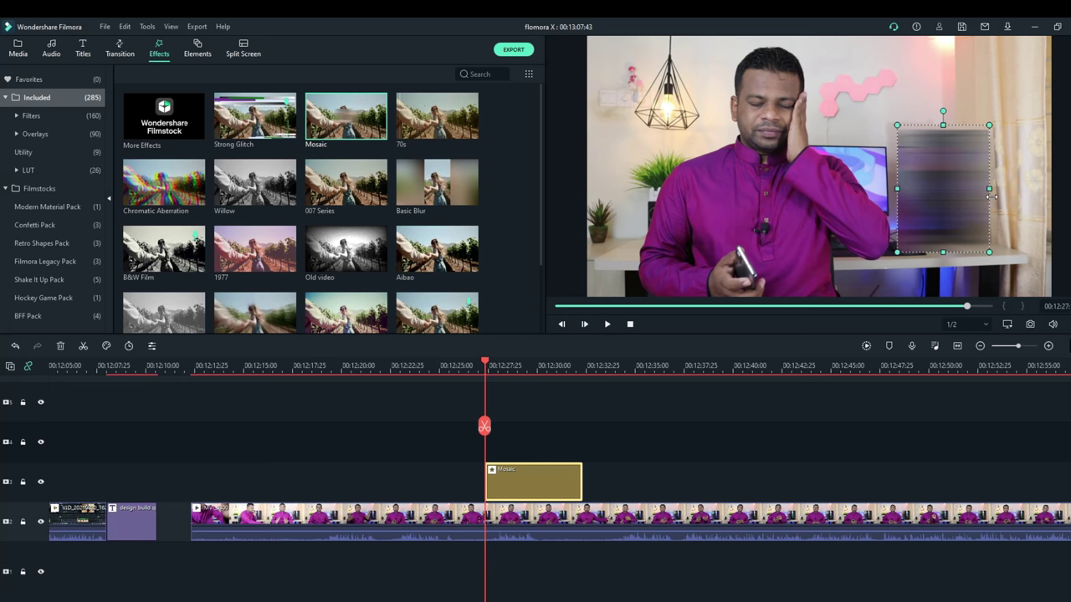
{"action": "left_click", "coordinate": [609, 324]}
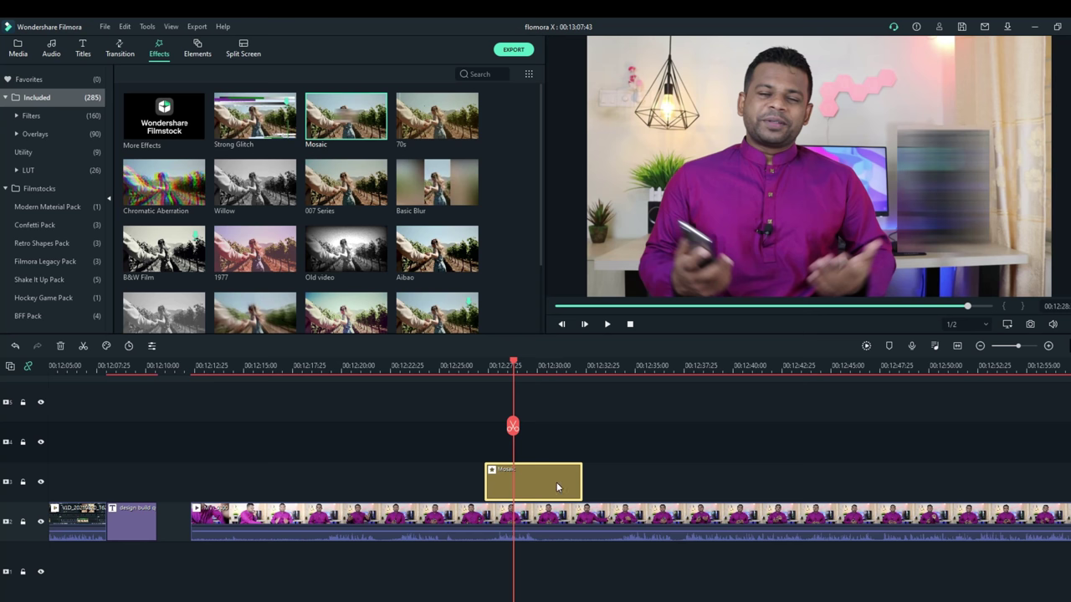
Extend the Mosaic clip to about 00:12:36 and add the Film 3 effect above MVI_0300 at about 00:12:16, opening its settings.
{"action": "left_click_drag", "start_coordinate": [581, 478], "coordinate": [654, 456]}
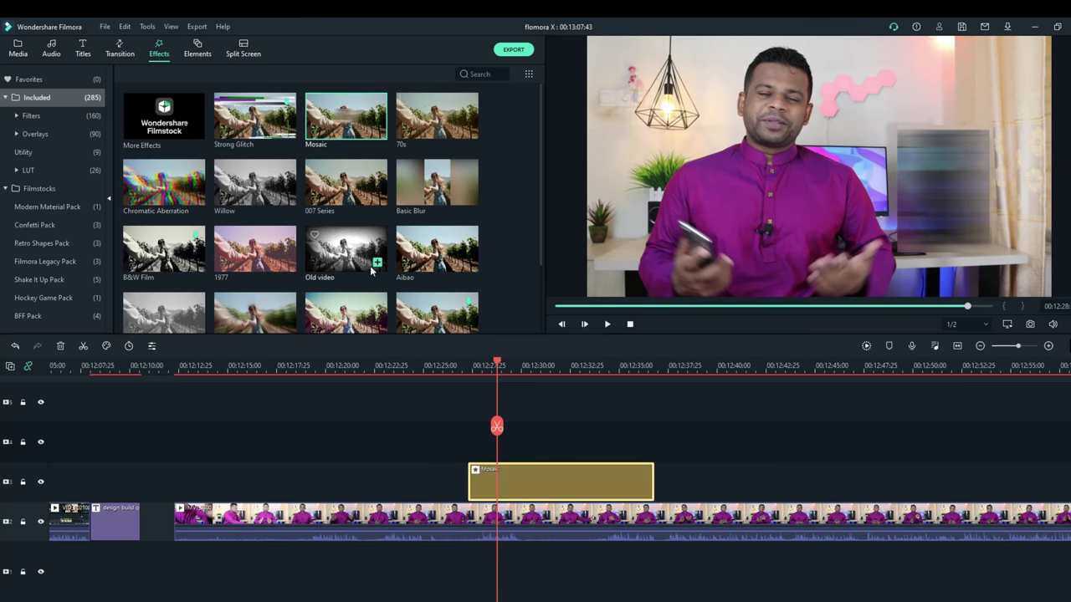
{"action": "scroll", "coordinate": [329, 212], "scroll_direction": "down", "scroll_amount": 5}
{"action": "scroll", "coordinate": [329, 213], "scroll_direction": "down", "scroll_amount": 3}
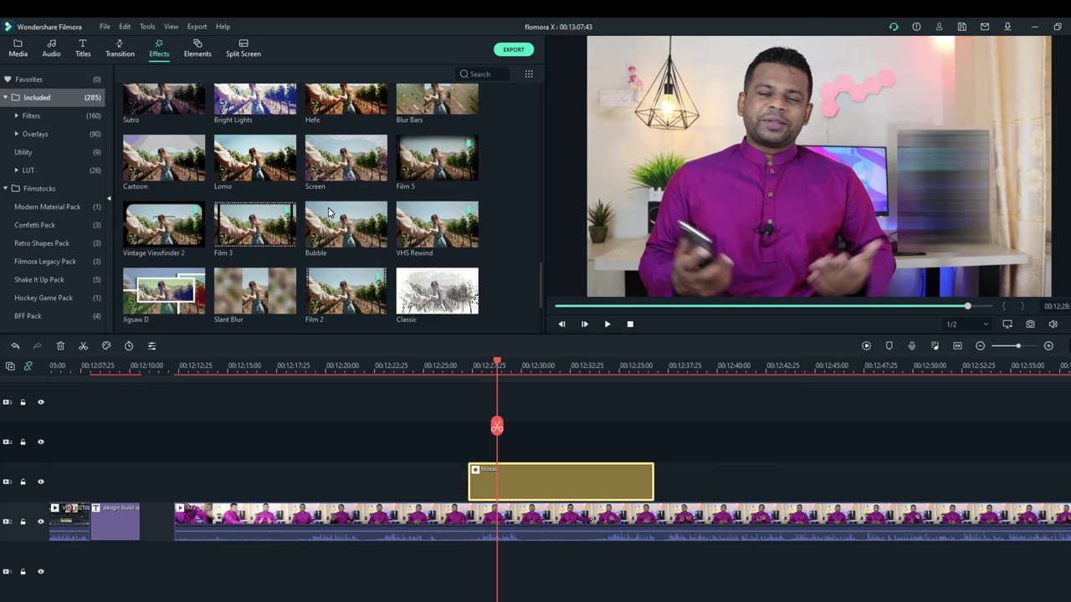
{"action": "left_click_drag", "start_coordinate": [255, 224], "coordinate": [267, 484]}
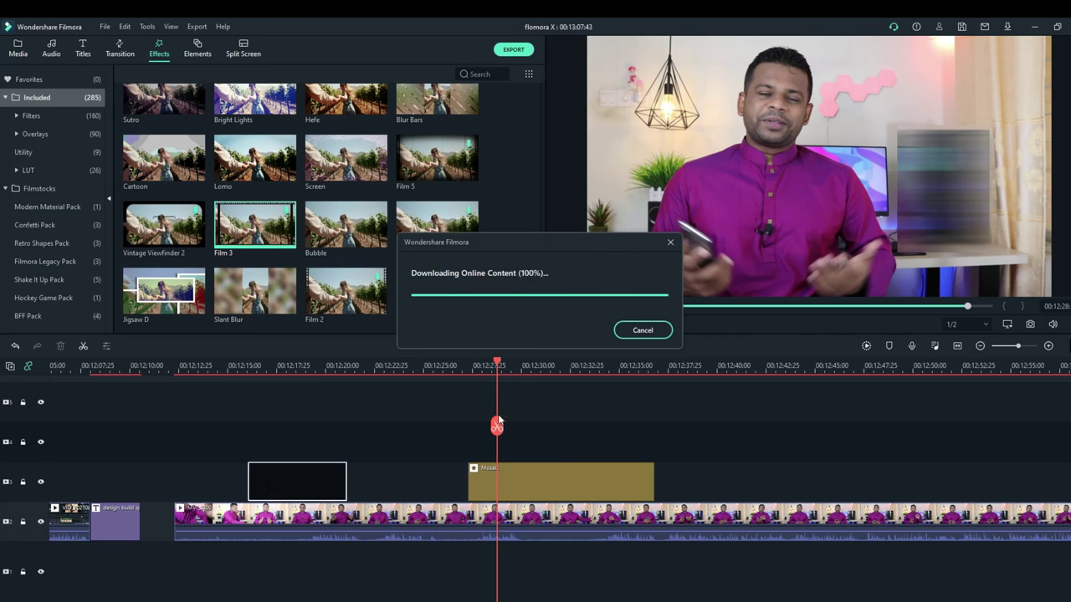
{"action": "double_click", "coordinate": [293, 480]}
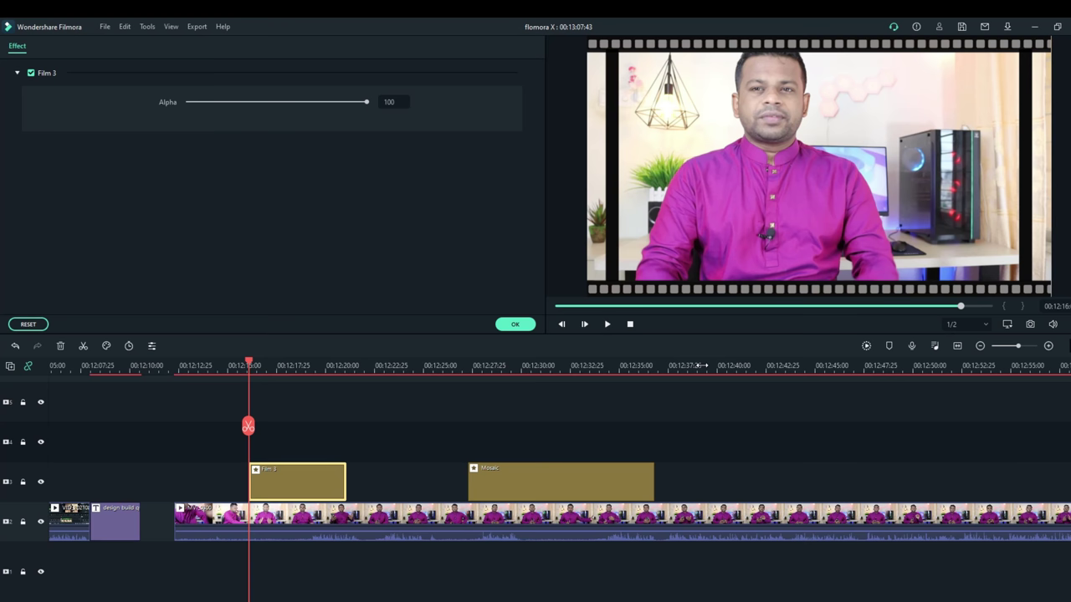
Delete the Film 3 and Mosaic effects from the timeline and close the effect settings.
{"action": "left_click", "coordinate": [618, 445]}
{"action": "left_click_drag", "start_coordinate": [618, 447], "coordinate": [308, 497]}
{"action": "key", "text": "Delete"}
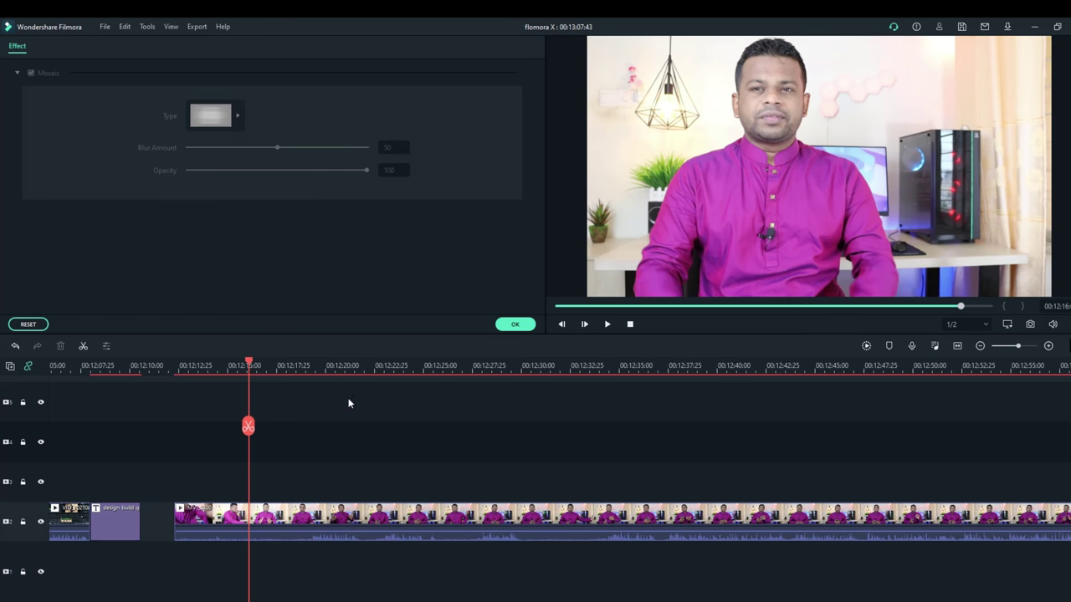
{"action": "left_click", "coordinate": [516, 324]}
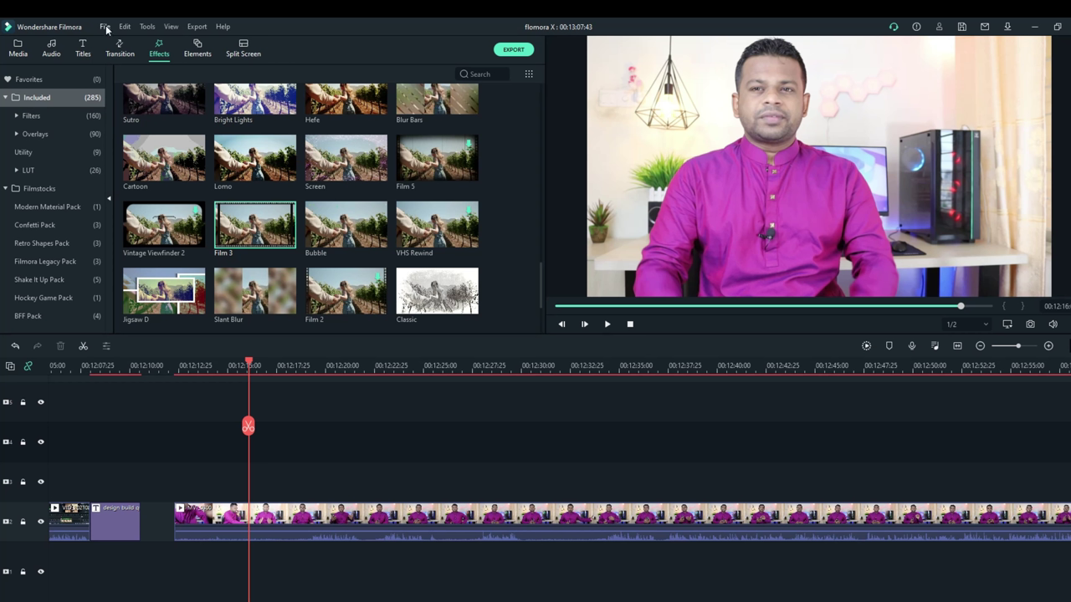
Open the export options and look through the YouTube, DVD and Device settings, returning to the Local MP4 export.
{"action": "left_click", "coordinate": [513, 50]}
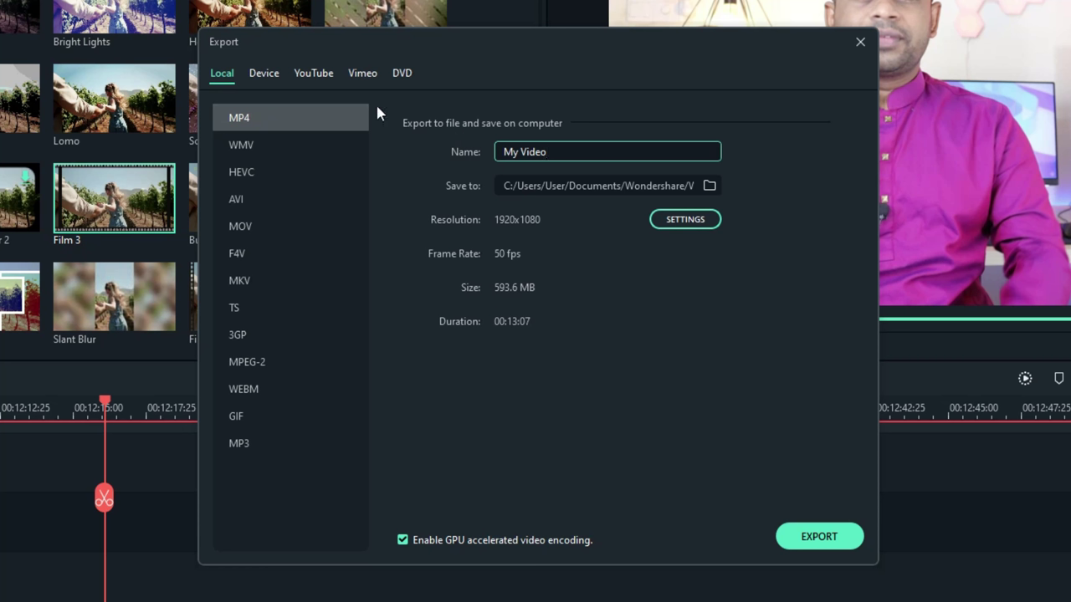
{"action": "left_click", "coordinate": [311, 75]}
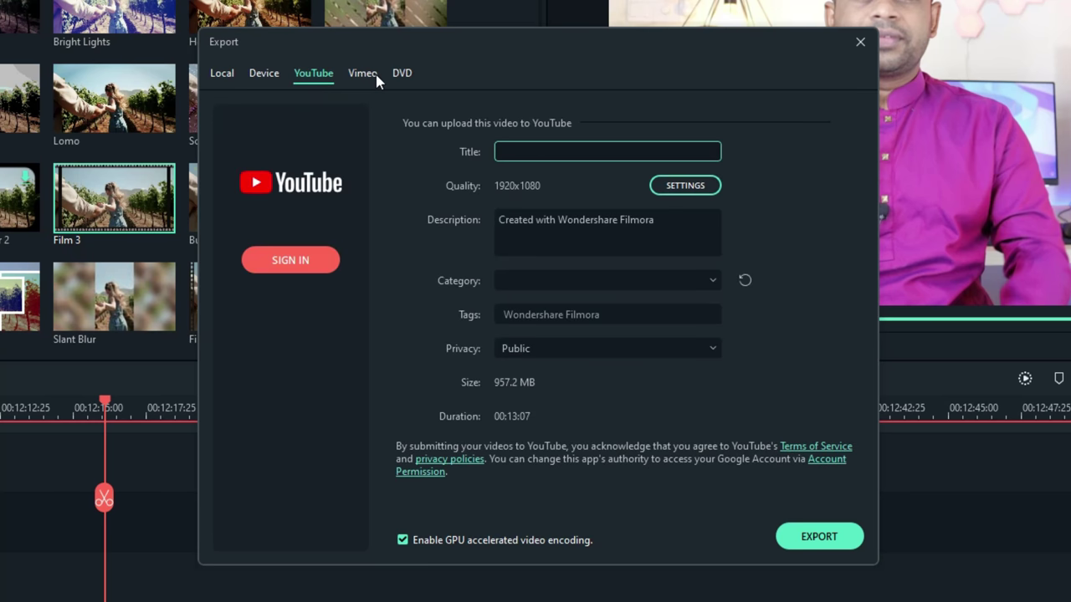
{"action": "left_click", "coordinate": [404, 74]}
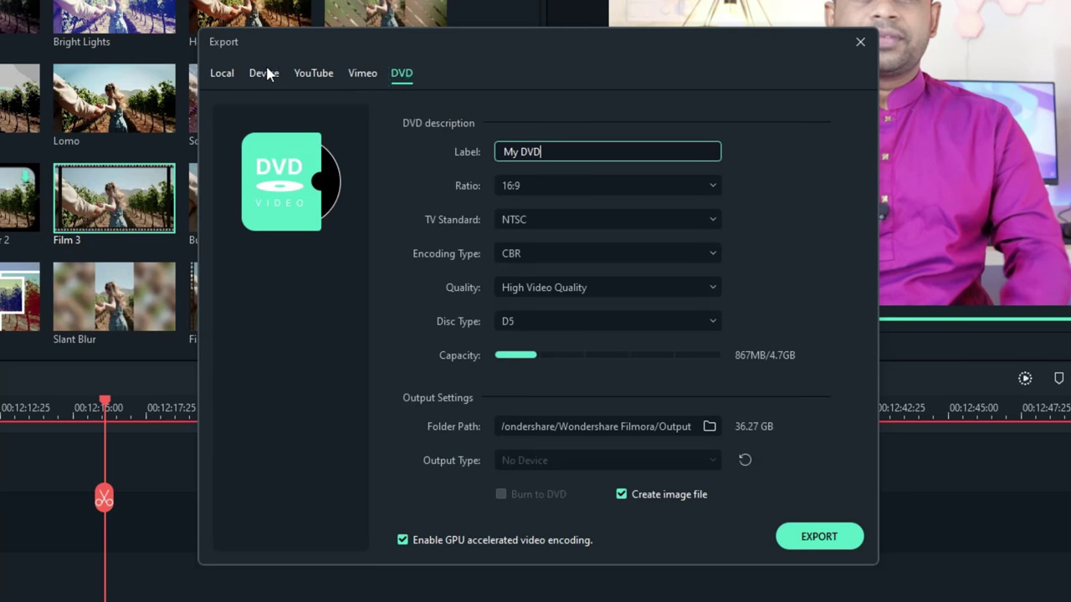
{"action": "left_click", "coordinate": [263, 74]}
{"action": "left_click", "coordinate": [223, 74]}
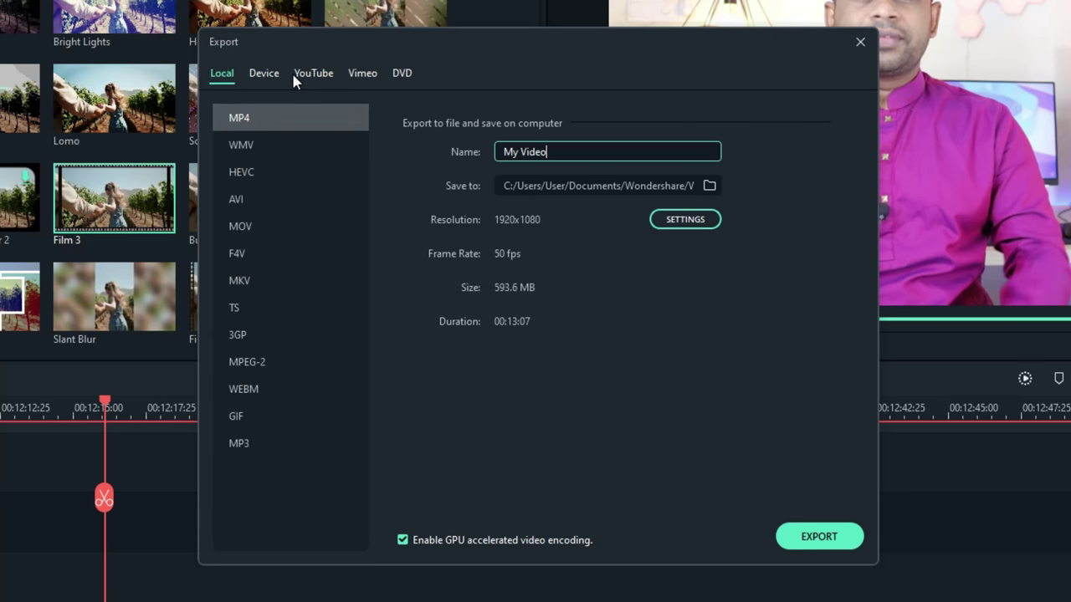
Highlight the output file name and browse for the save folder, leaving the folder chooser without picking another location.
{"action": "triple_click", "coordinate": [560, 153]}
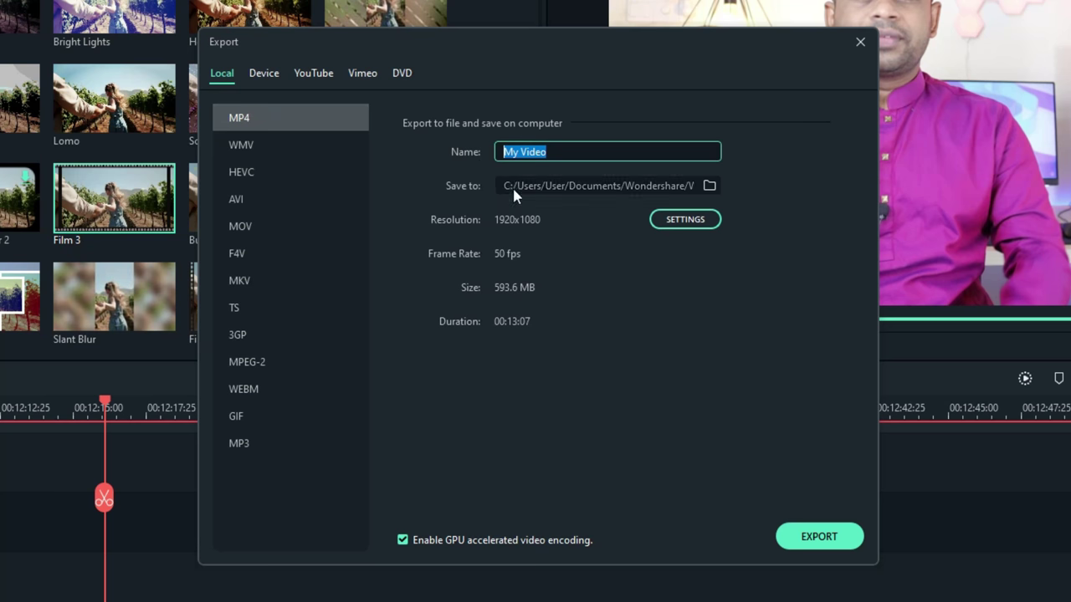
{"action": "left_click", "coordinate": [711, 186]}
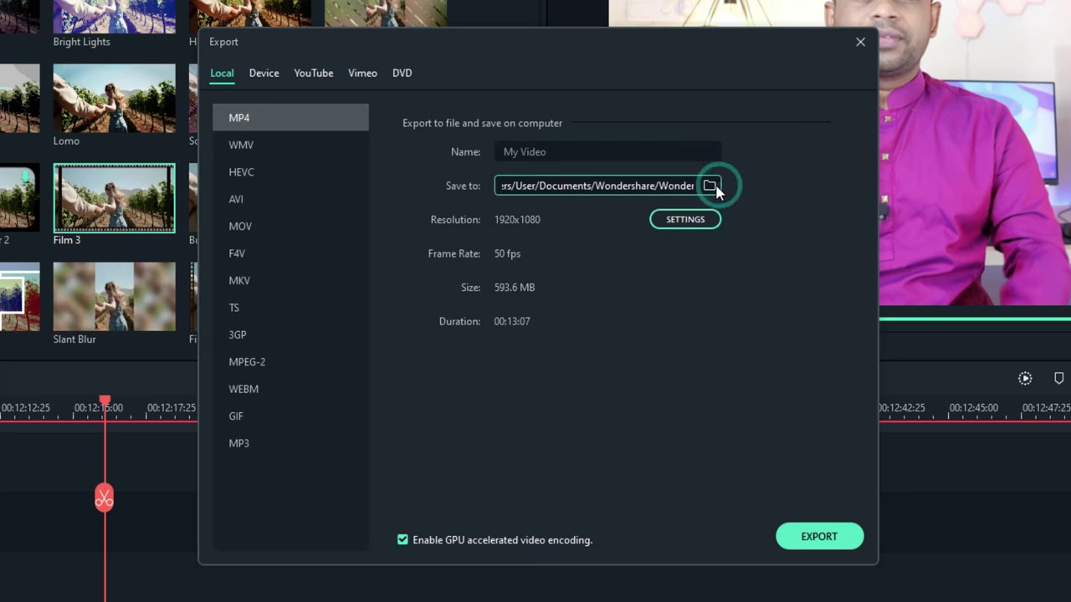
{"action": "left_click", "coordinate": [751, 34]}
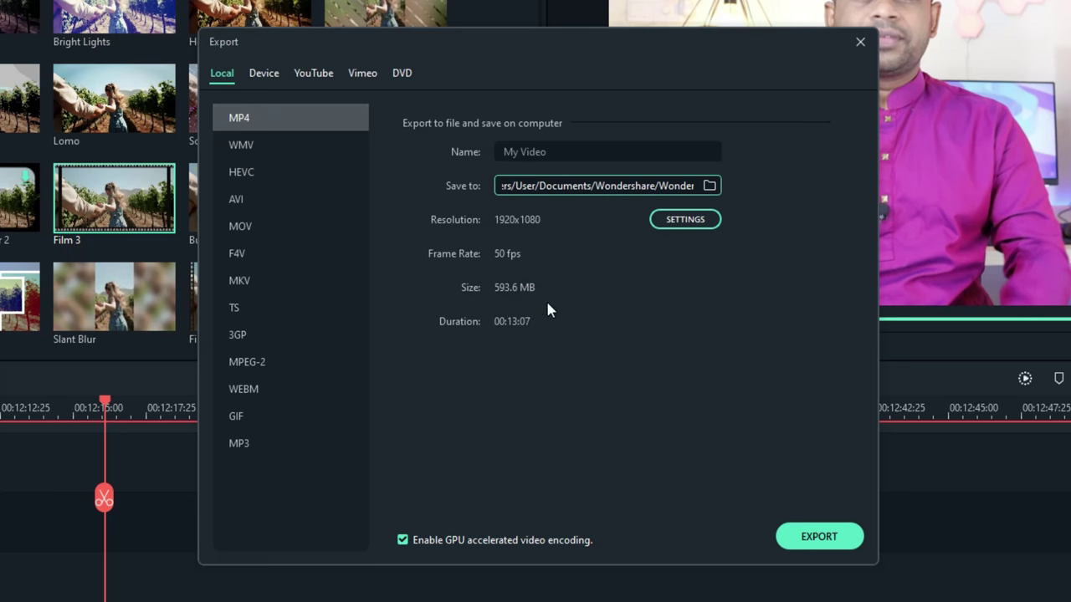
Open the MP4 export settings and list the available video resolutions.
{"action": "left_click", "coordinate": [685, 220]}
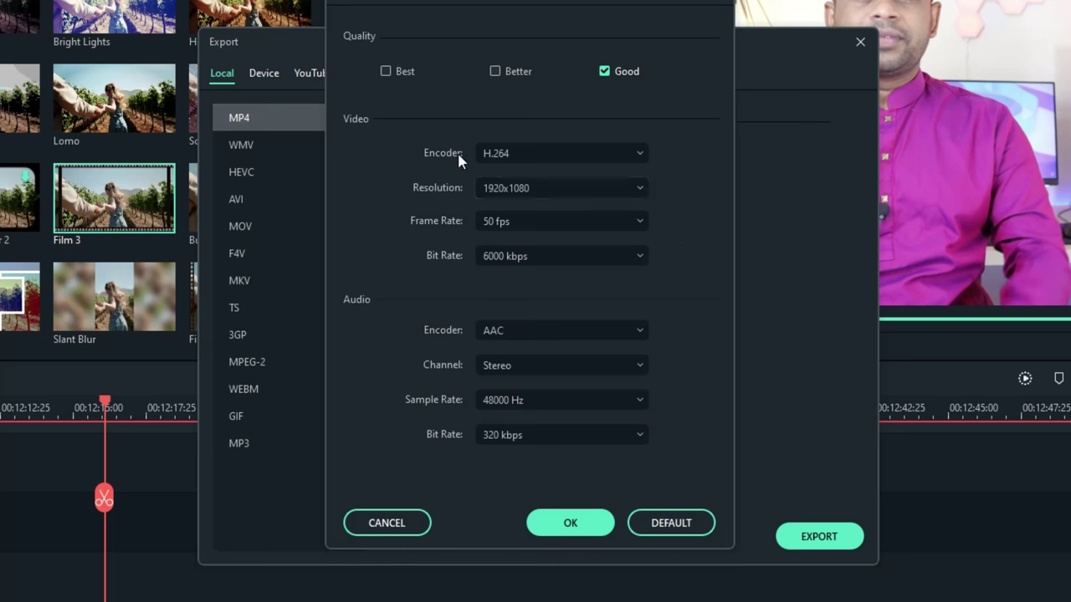
{"action": "left_click", "coordinate": [559, 189]}
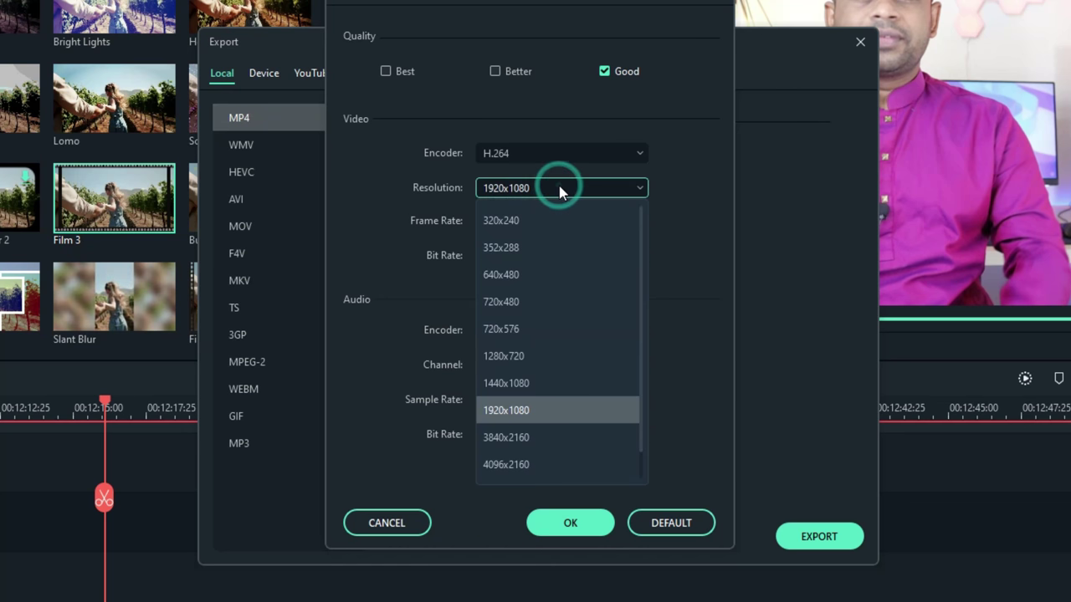